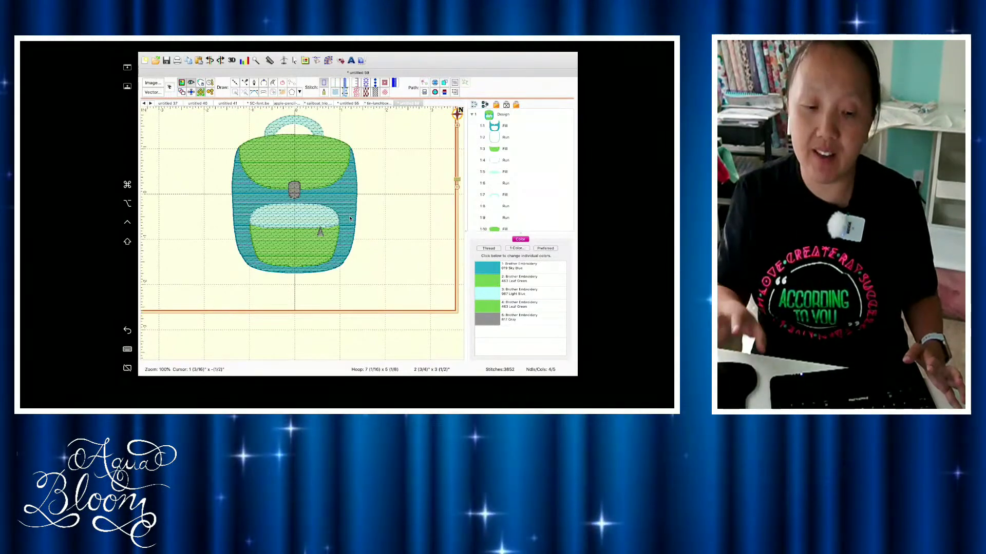
- Examine the backpack design's light fill stitching both within the whole hoop and up close
left_click_drag(215, 193, 232, 231)
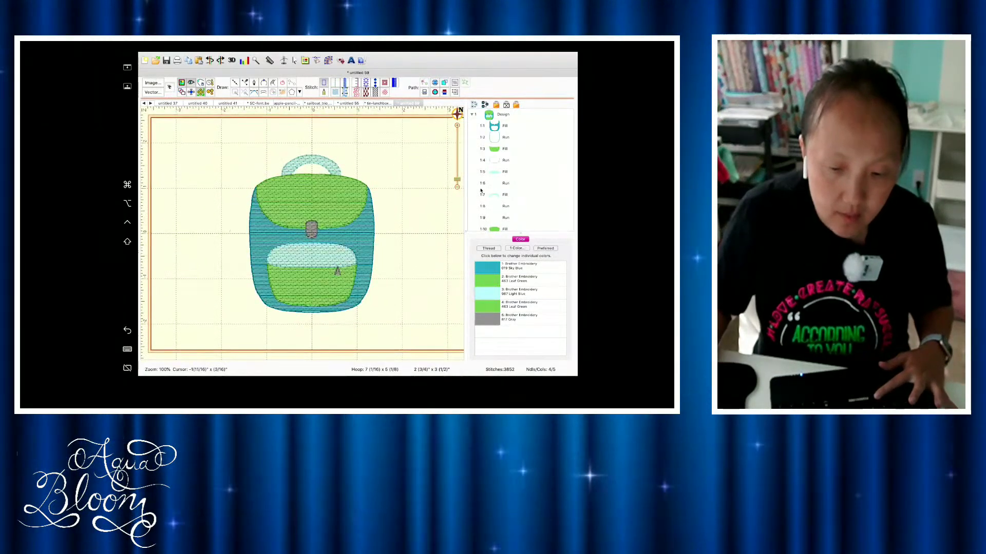
left_click(457, 188)
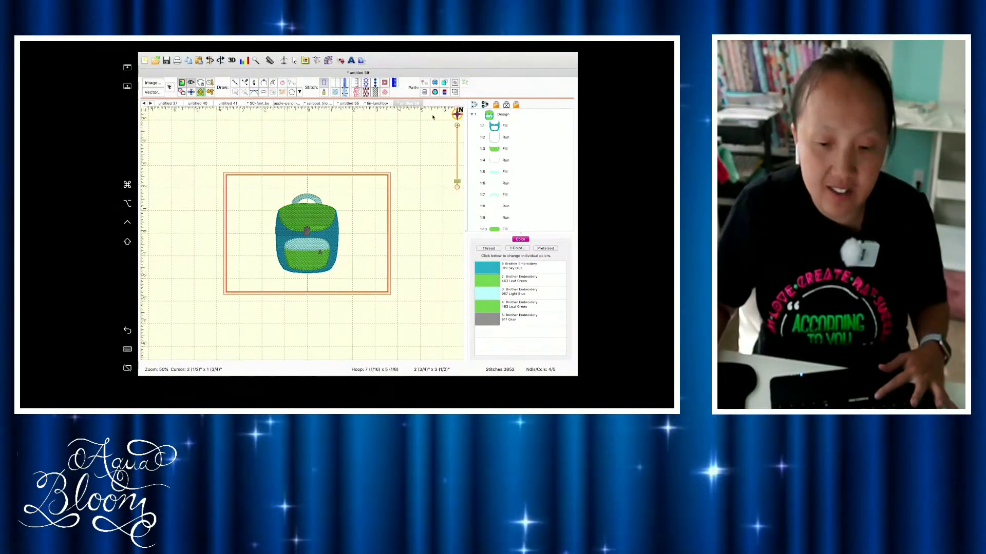
left_click(457, 126)
left_click(456, 126)
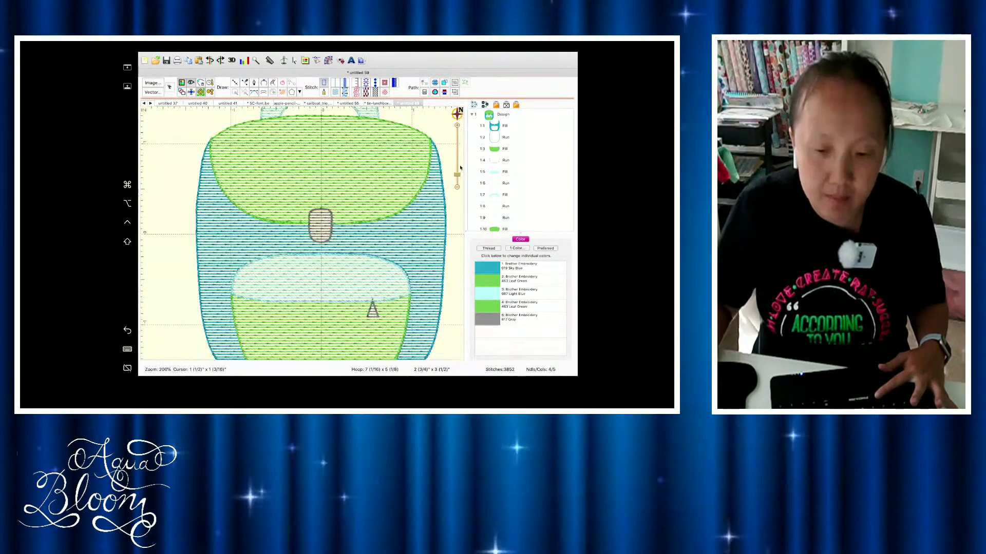
left_click(457, 188)
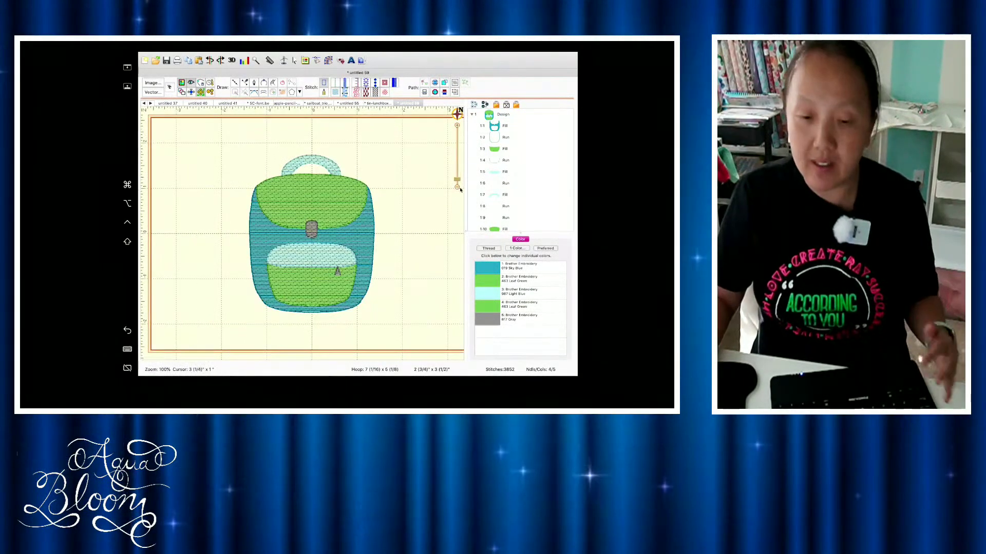
- Inspect the stitch settings of the backpack body fill, the lower pocket fill and outline, and the light blue pocket top
left_click(504, 128)
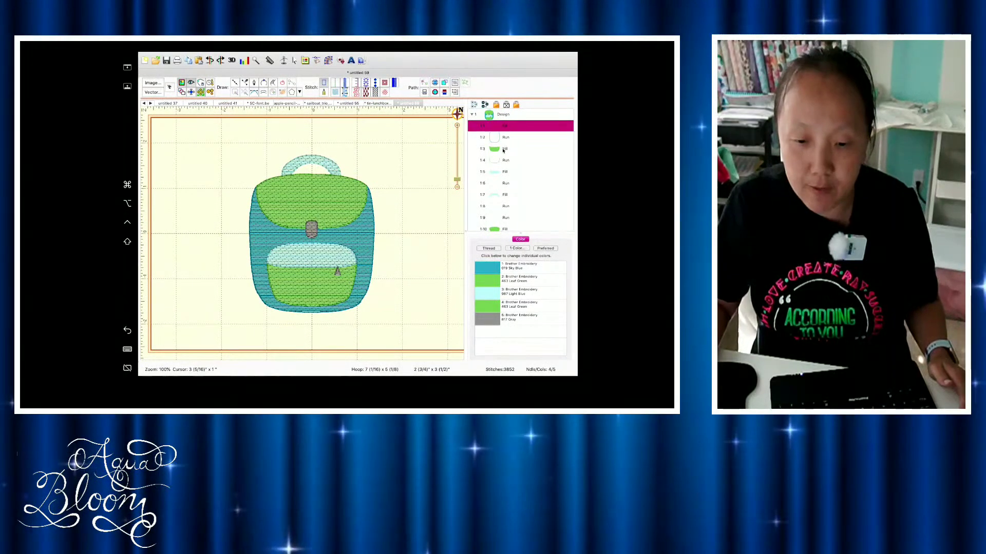
left_click(503, 149)
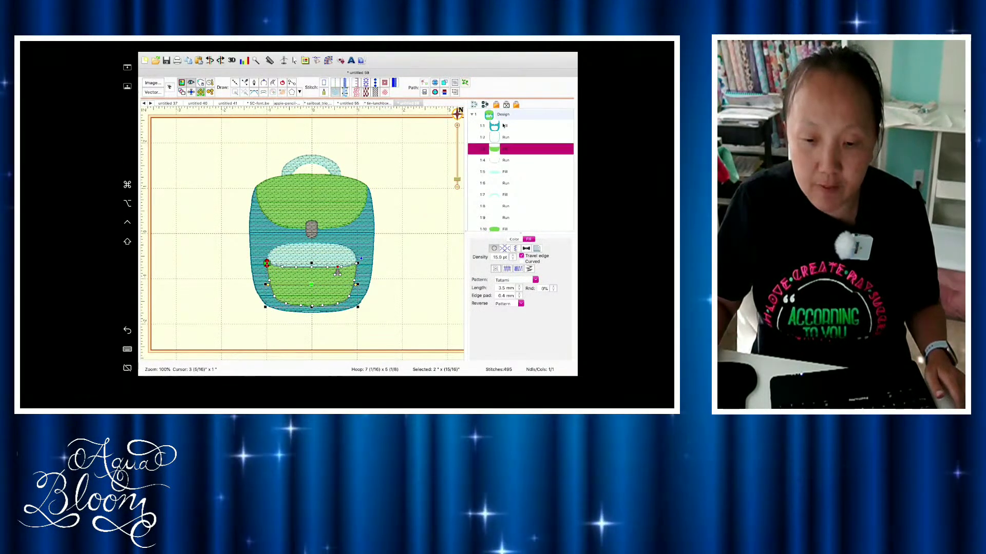
left_click(504, 126)
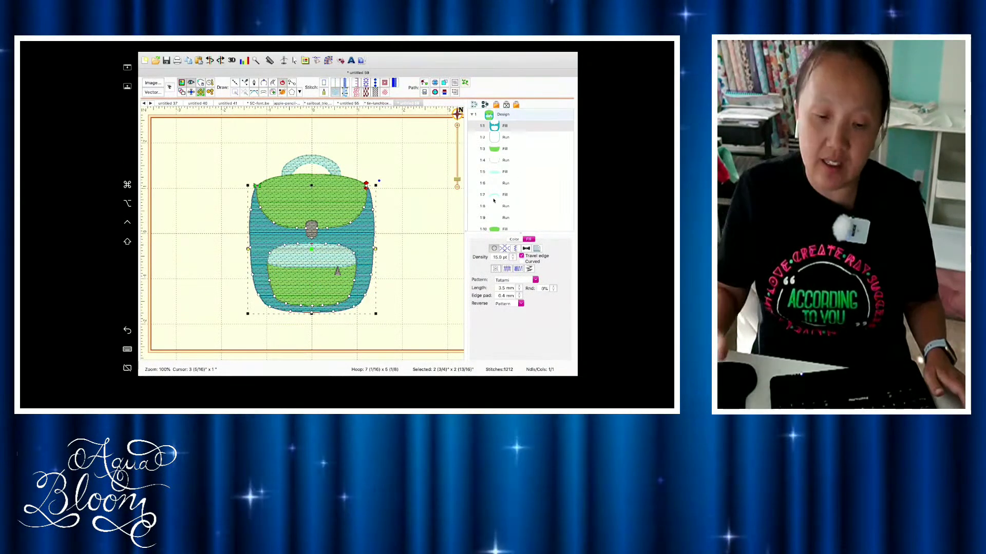
left_click(501, 136)
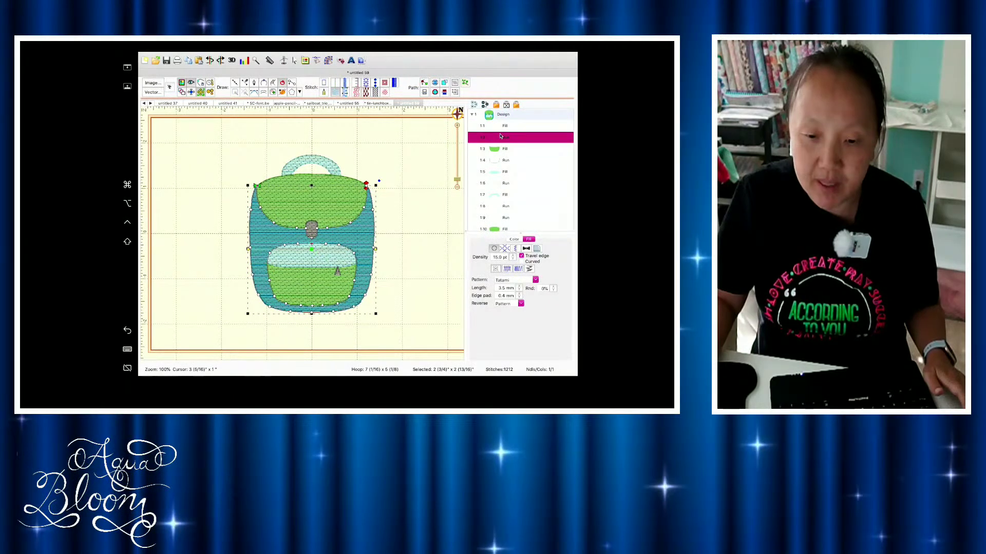
left_click(505, 160)
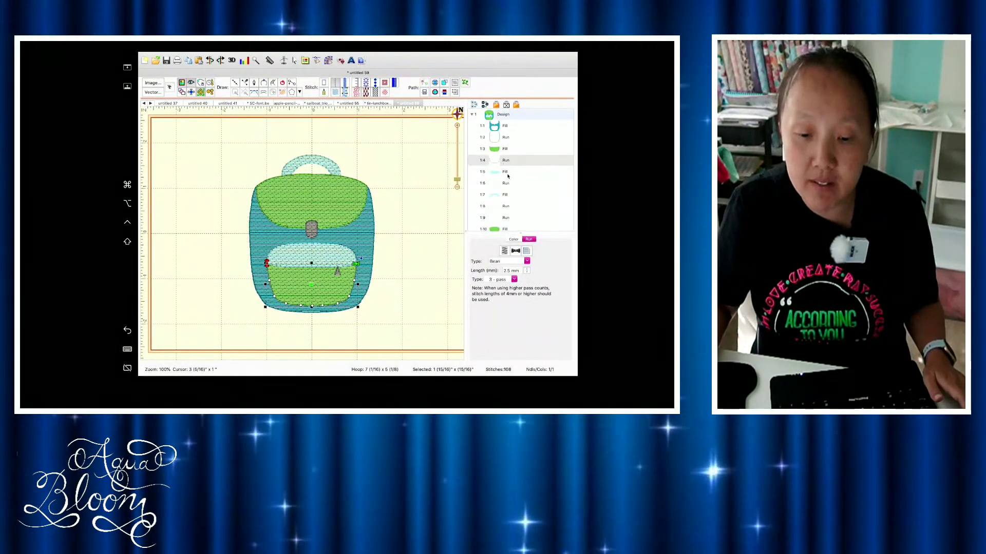
left_click(508, 173)
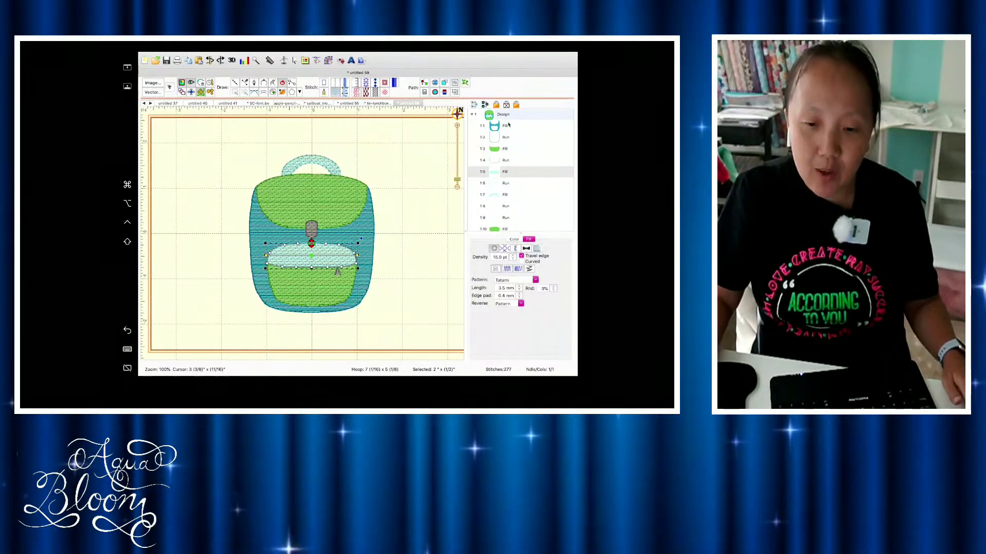
- Review the stitching order from the body fill and outline through the lower pocket fill and outline to the pocket top fill
left_click(508, 125)
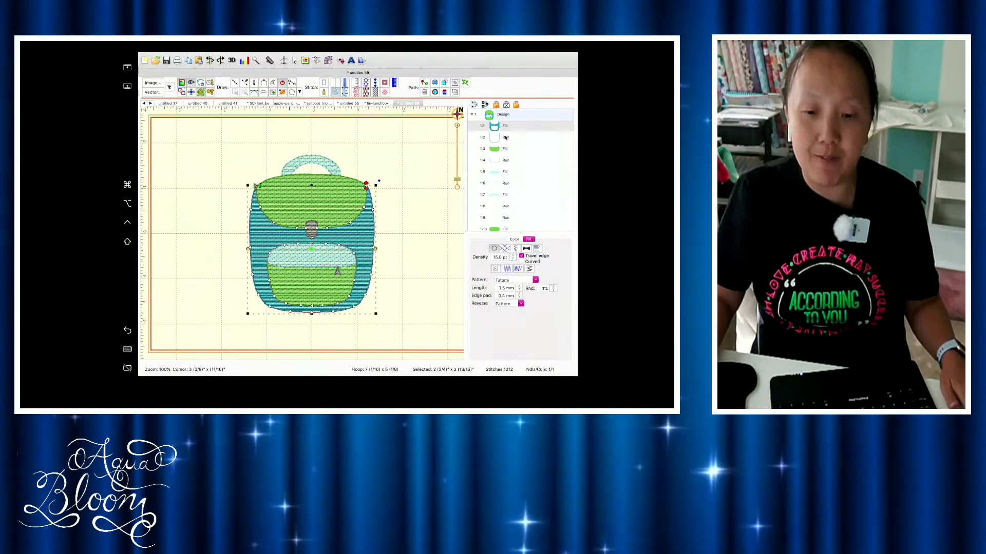
left_click(504, 136)
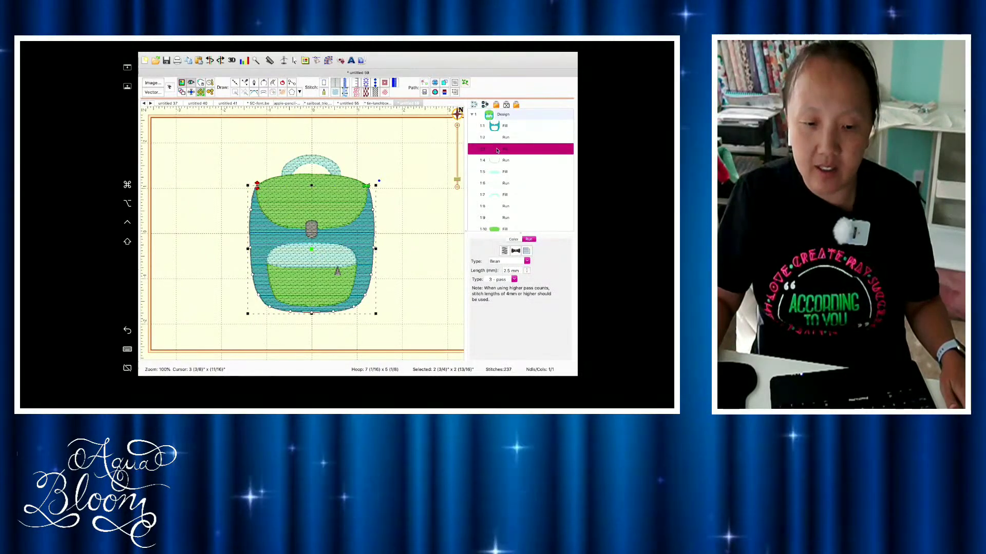
left_click(496, 149)
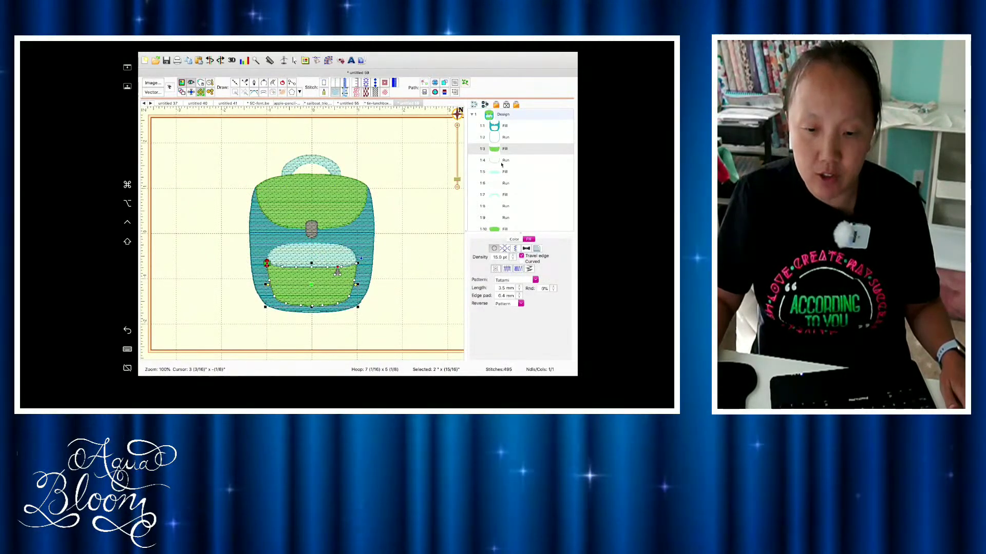
left_click(501, 161)
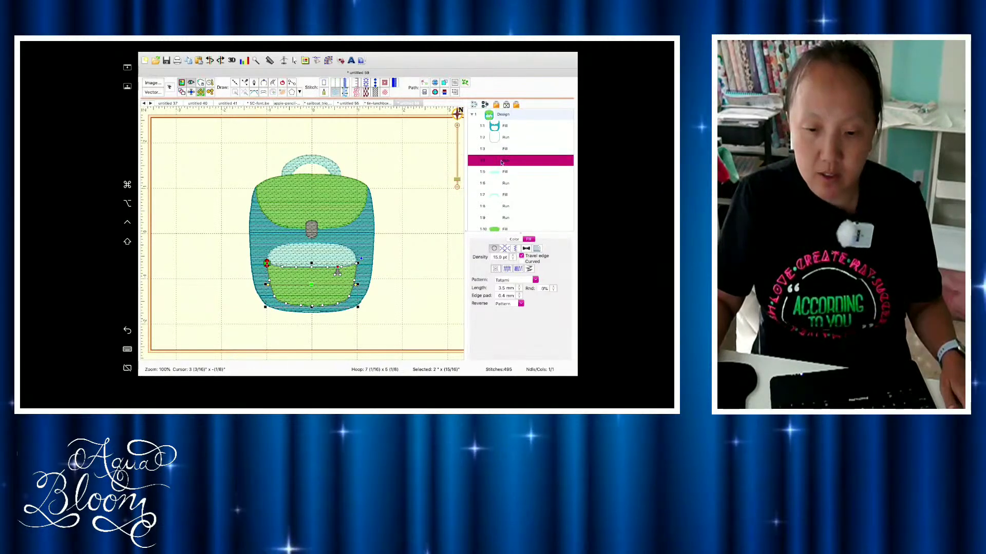
left_click(502, 173)
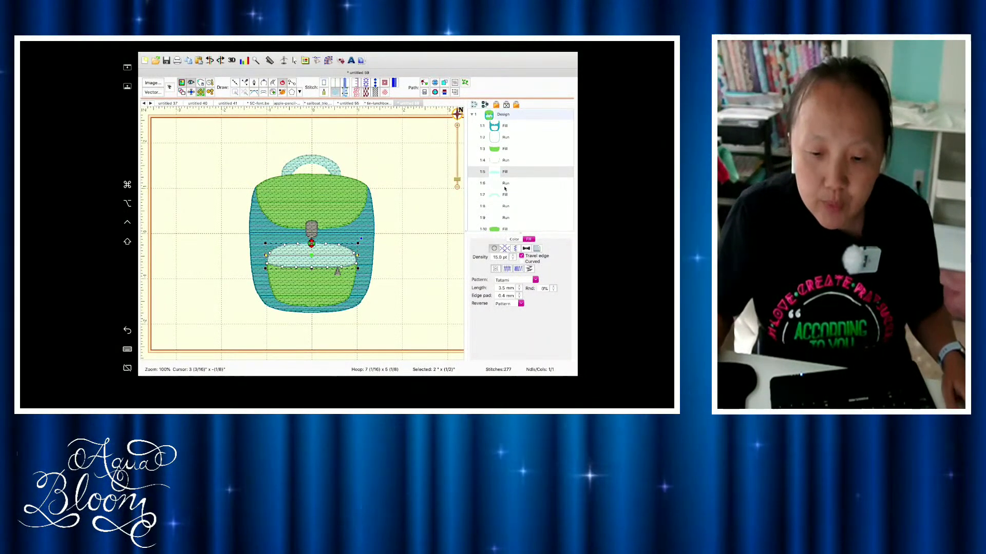
- Compare the positions of the two green fills, the upper flap and the lower pocket, in the stitching order
scroll(505, 188, "down", 3)
left_click(501, 197)
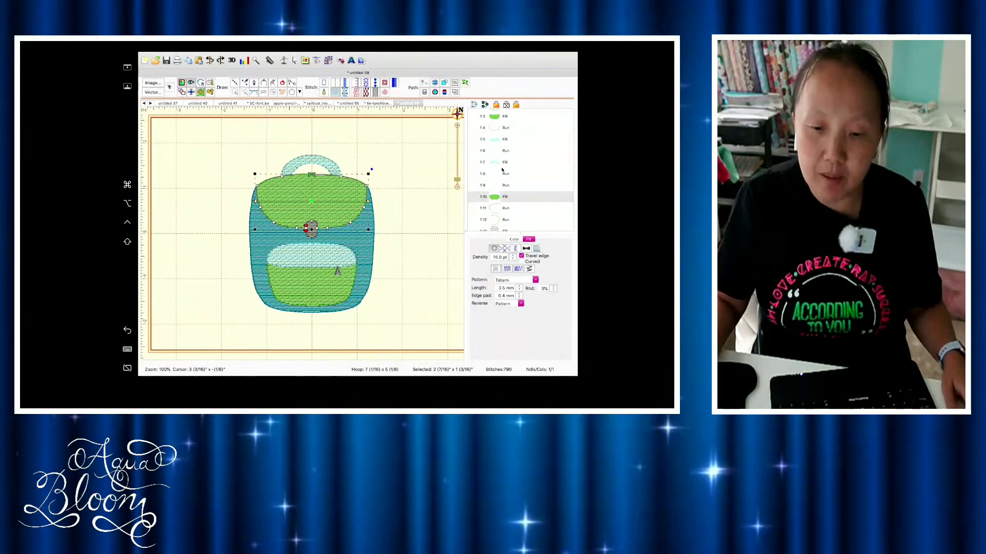
scroll(504, 182, "up", 3)
left_click(503, 149)
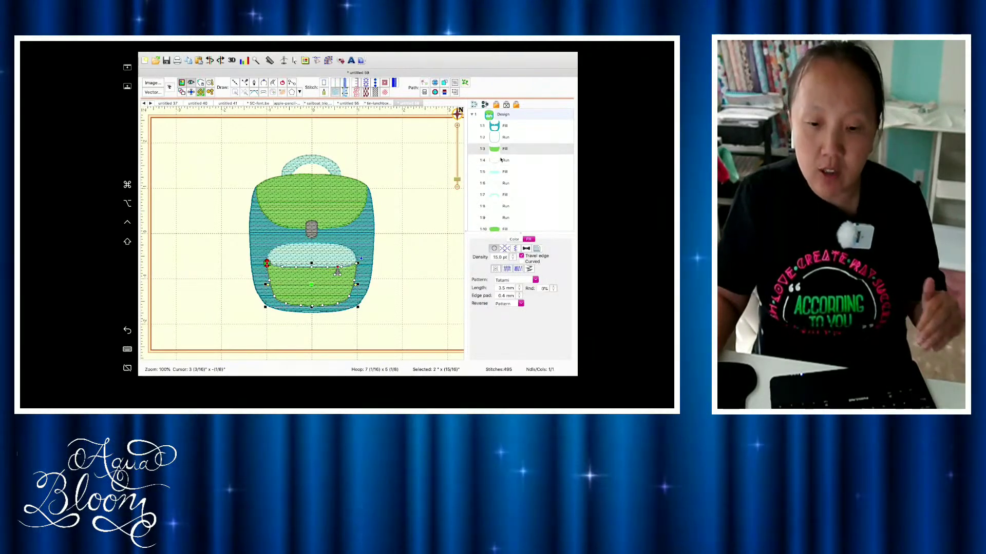
left_click(501, 160)
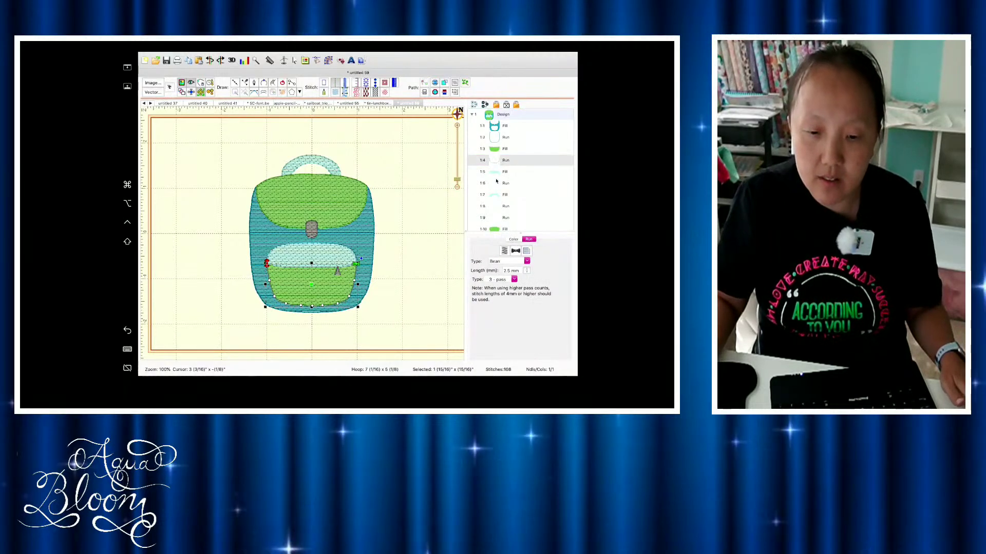
- Inspect the green upper flap's fill and its outline runs, and leave nothing selected
scroll(498, 195, "down", 3)
left_click(503, 207)
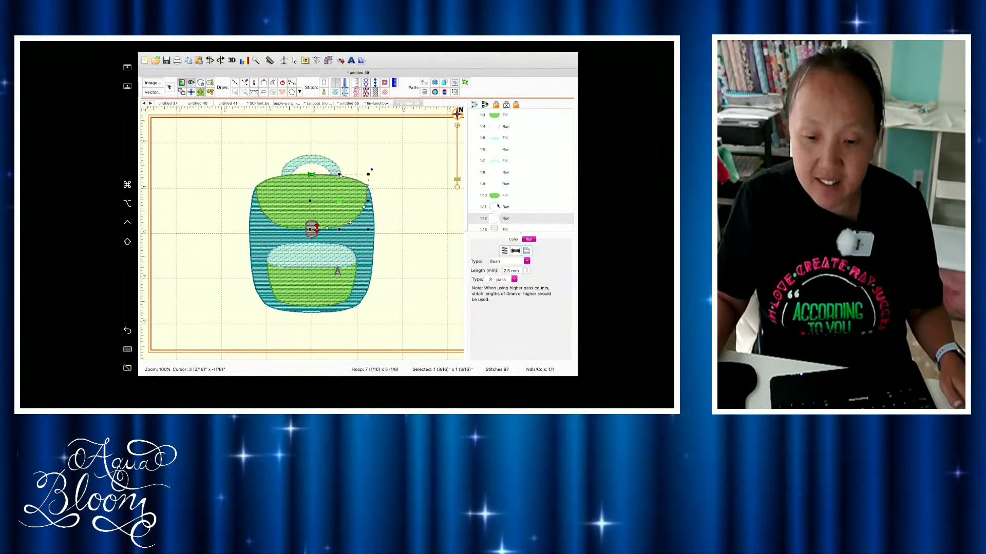
left_click(497, 197)
left_click(499, 207)
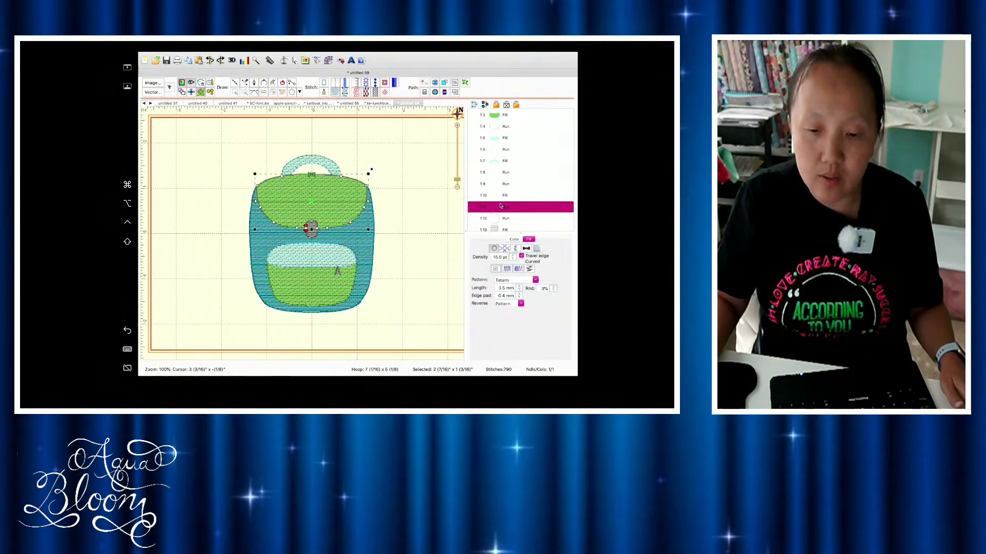
left_click(501, 221)
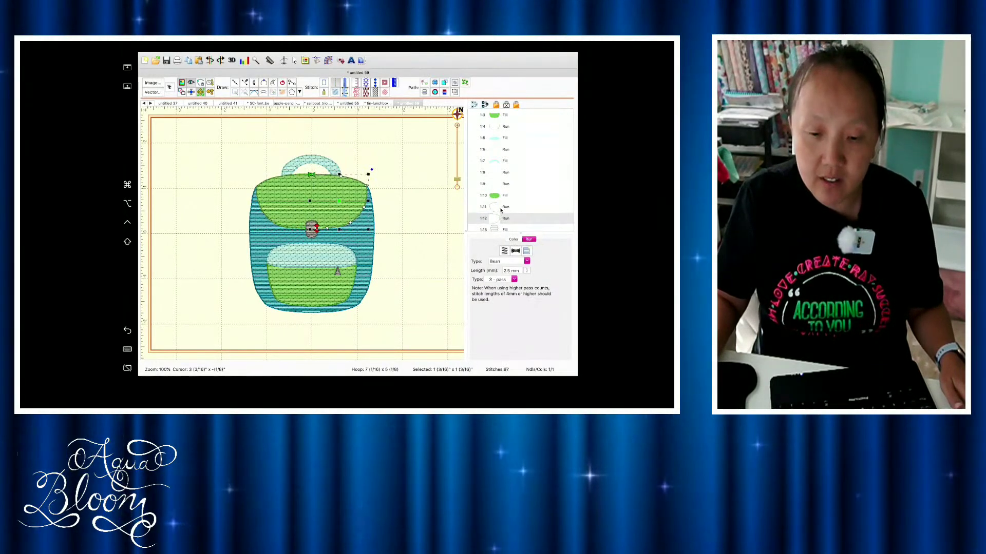
scroll(495, 206, "up", 3)
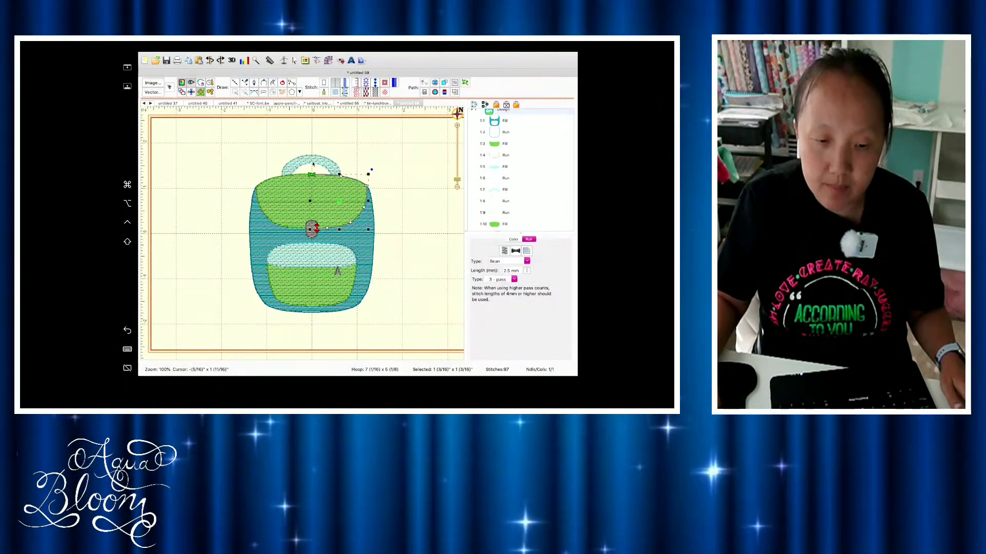
left_click(391, 179)
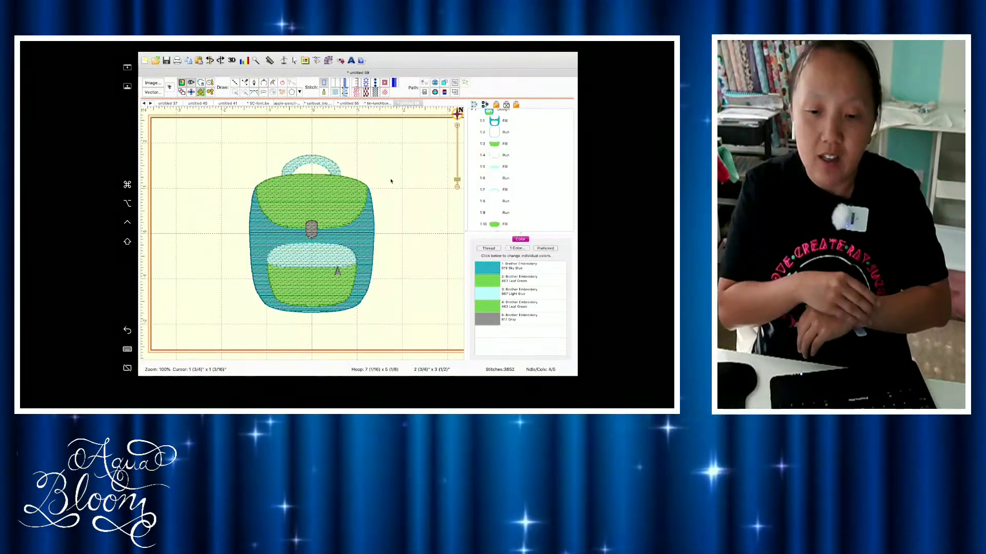
- Look through the backpack's full list of fill and run objects
scroll(514, 219, "down", 3)
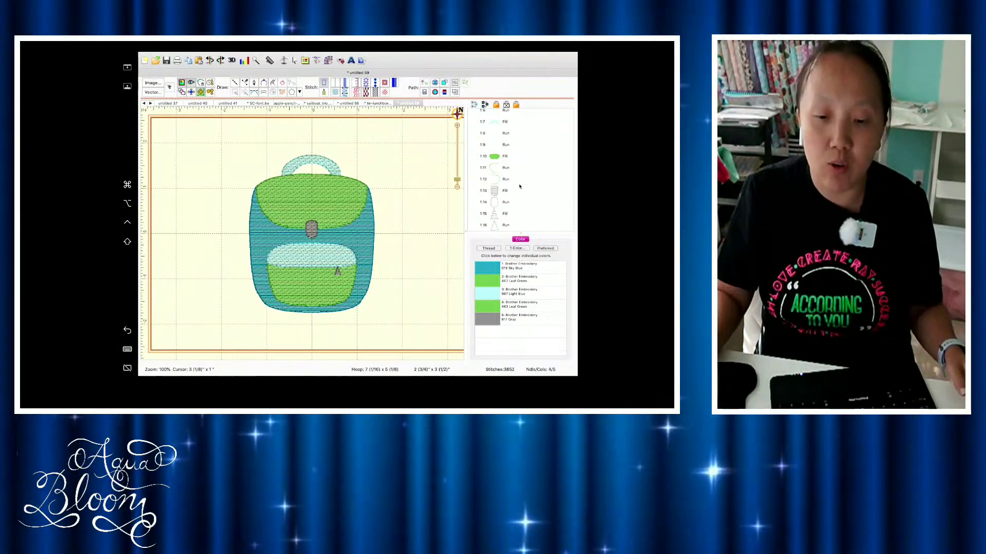
scroll(517, 213, "down", 2)
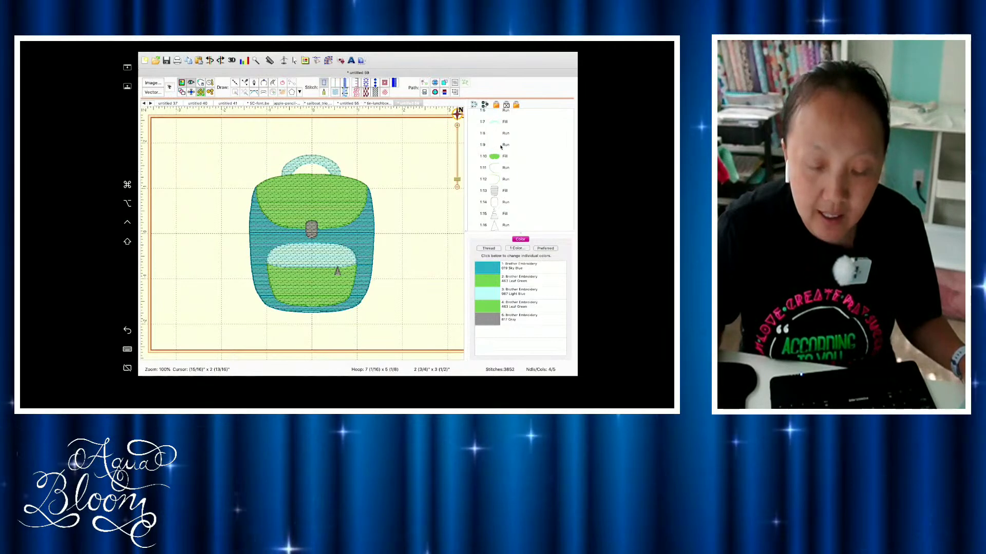
scroll(513, 144, "up", 3)
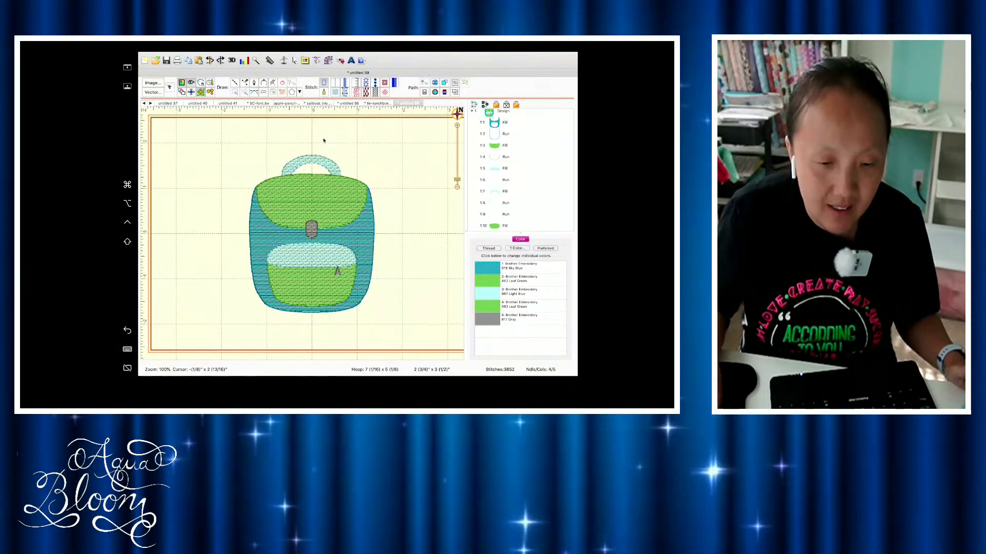
- Switch to the lunchbox file with the school supplies and examine the backpack's fill stitching up close
left_click(379, 104)
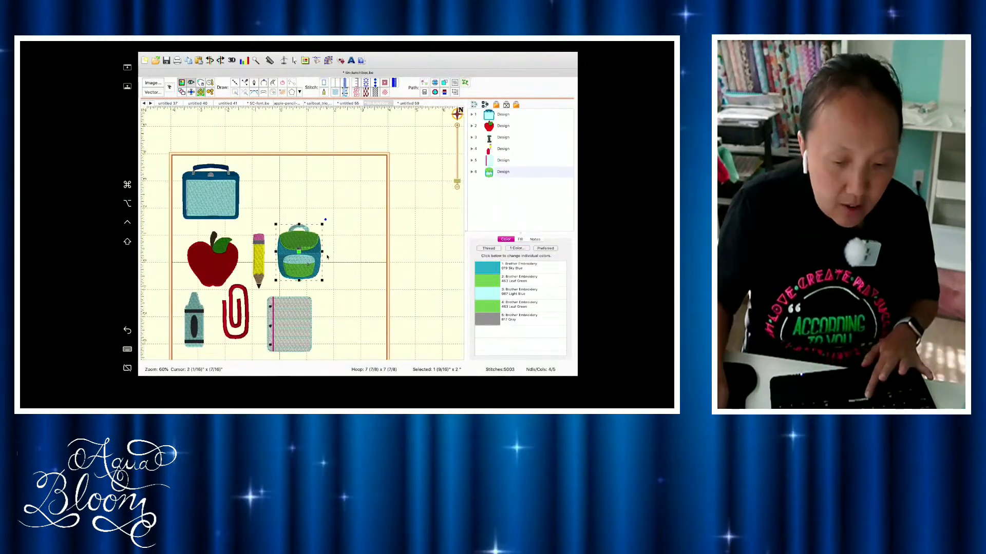
left_click(351, 250)
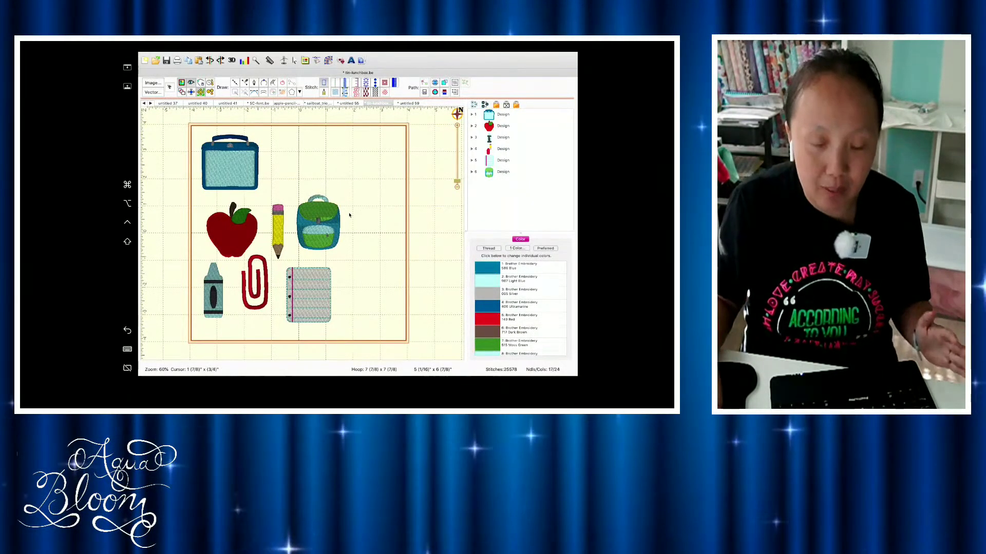
left_click(457, 126)
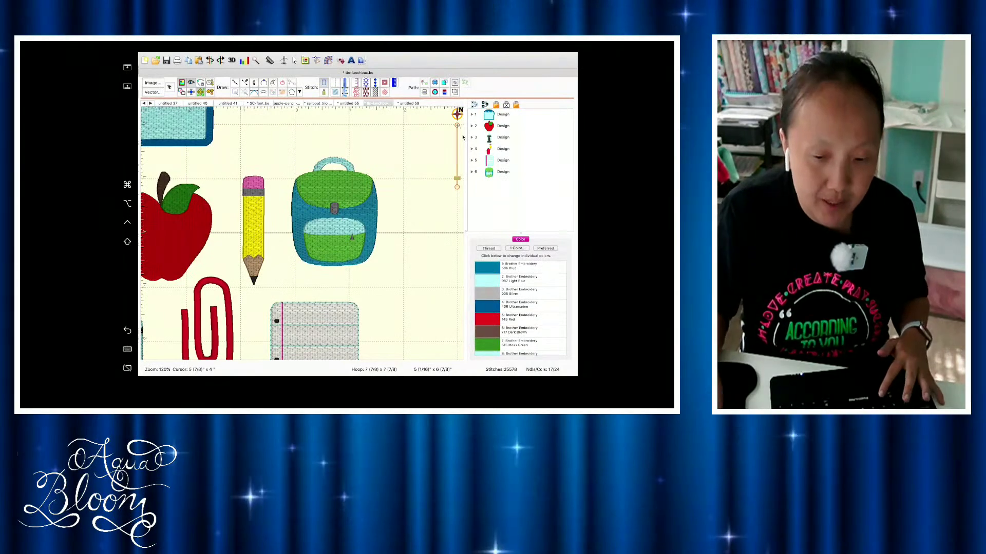
left_click(457, 188)
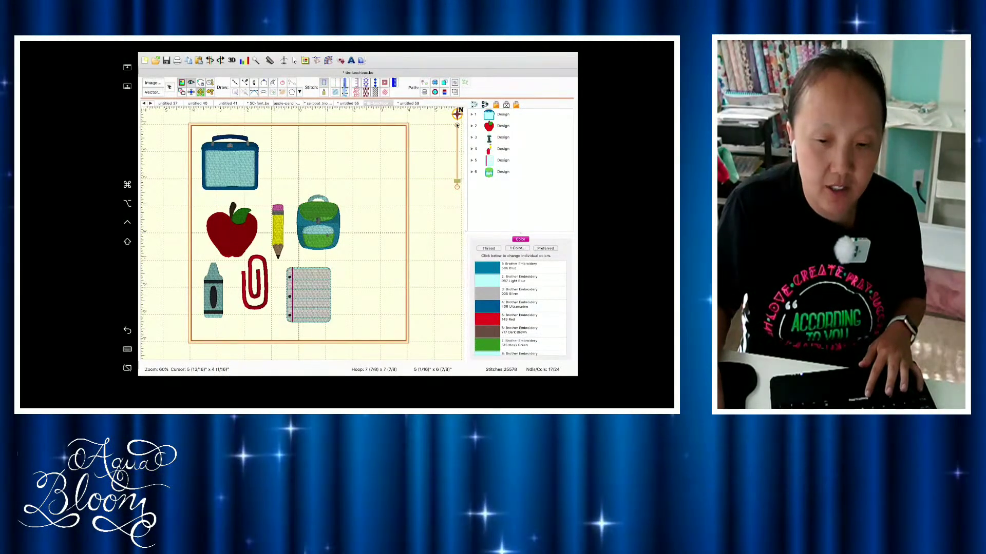
left_click(457, 125)
left_click(457, 126)
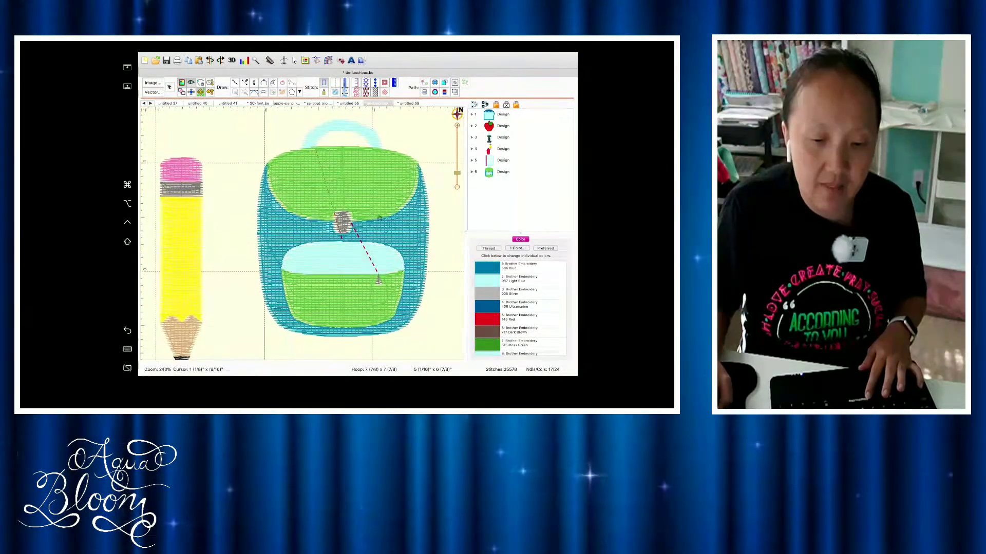
- Compare the standalone backpack design with the lunchbox file's version, and expand the latter's object group
left_click(413, 105)
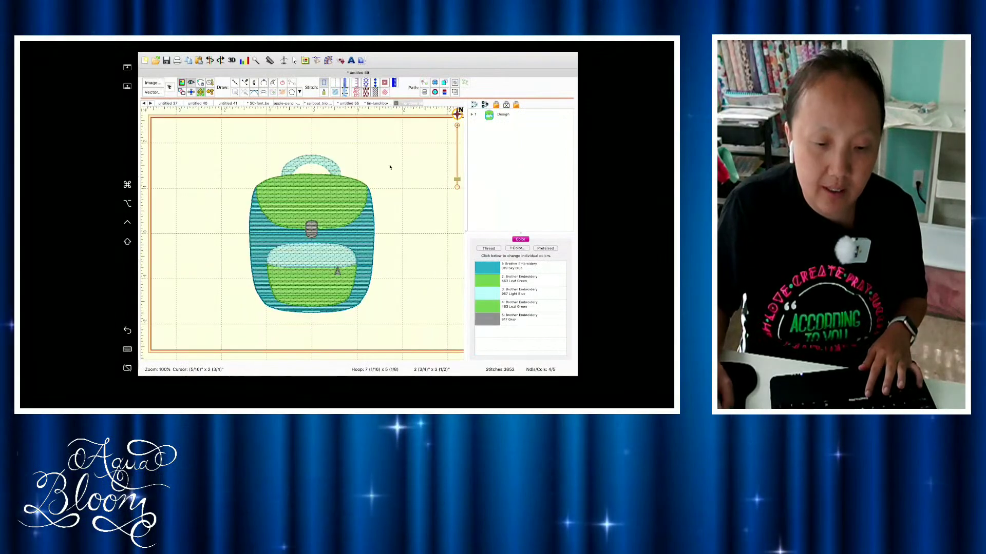
left_click(374, 103)
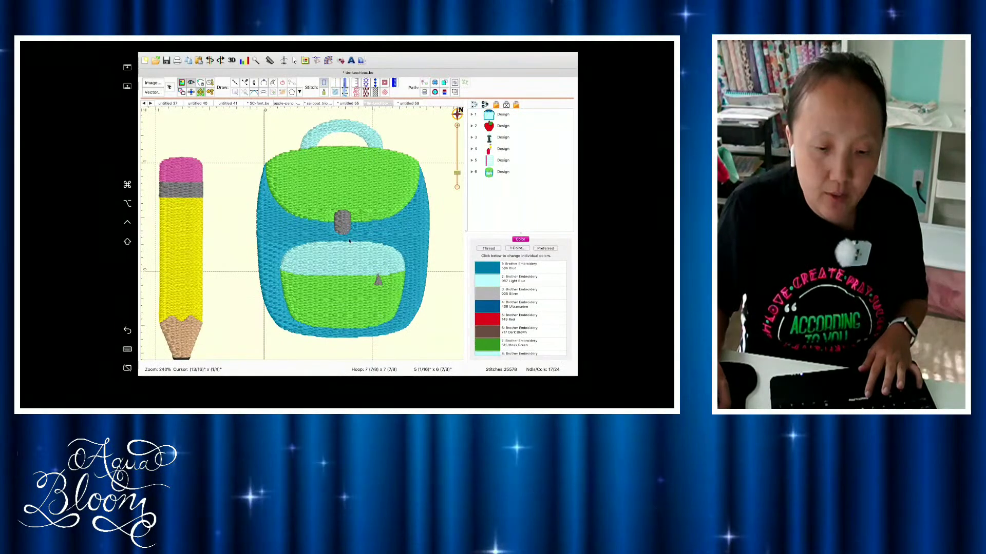
left_click(472, 173)
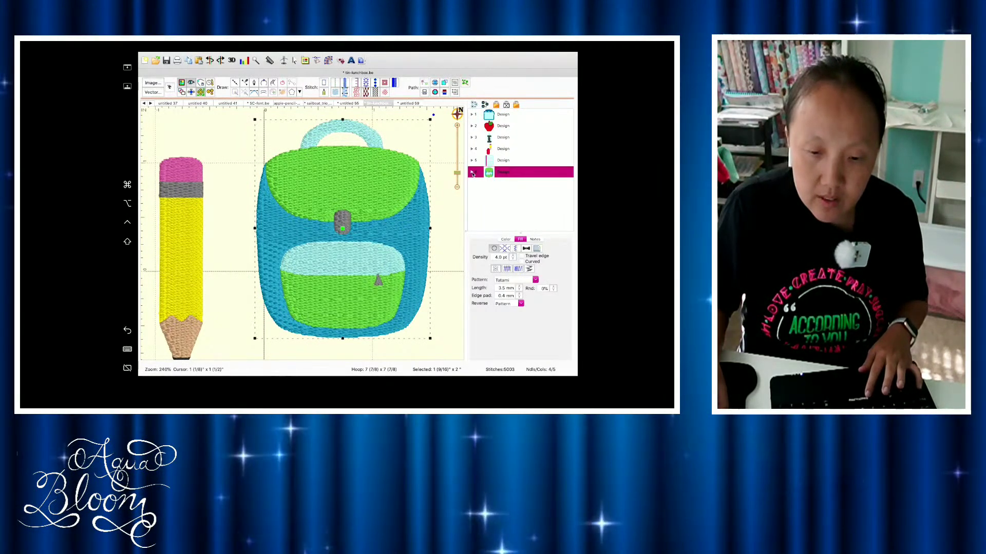
left_click(473, 173)
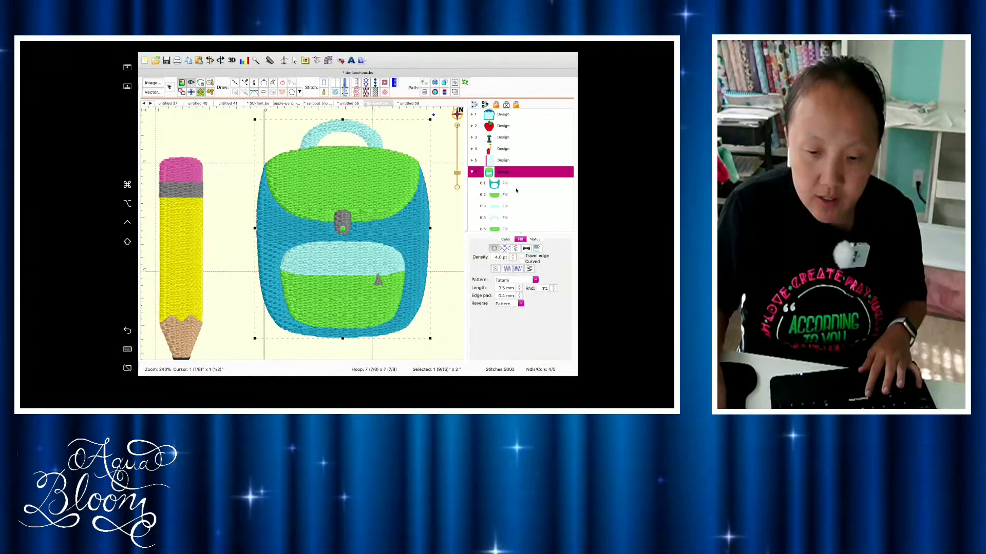
- Examine the lunchbox file's backpack object list and the fill settings of its blue body
scroll(498, 205, "down", 2)
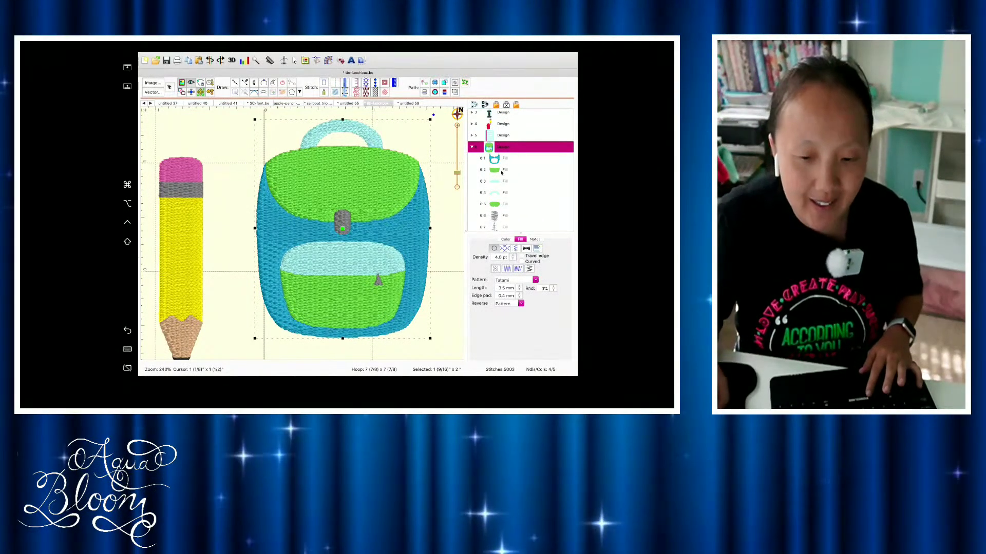
scroll(499, 205, "down", 1)
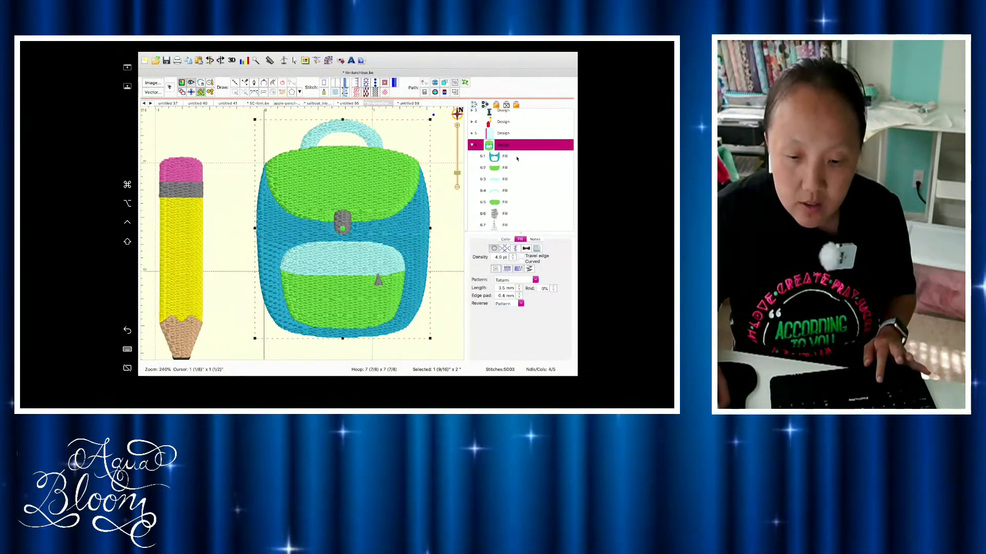
left_click(471, 159)
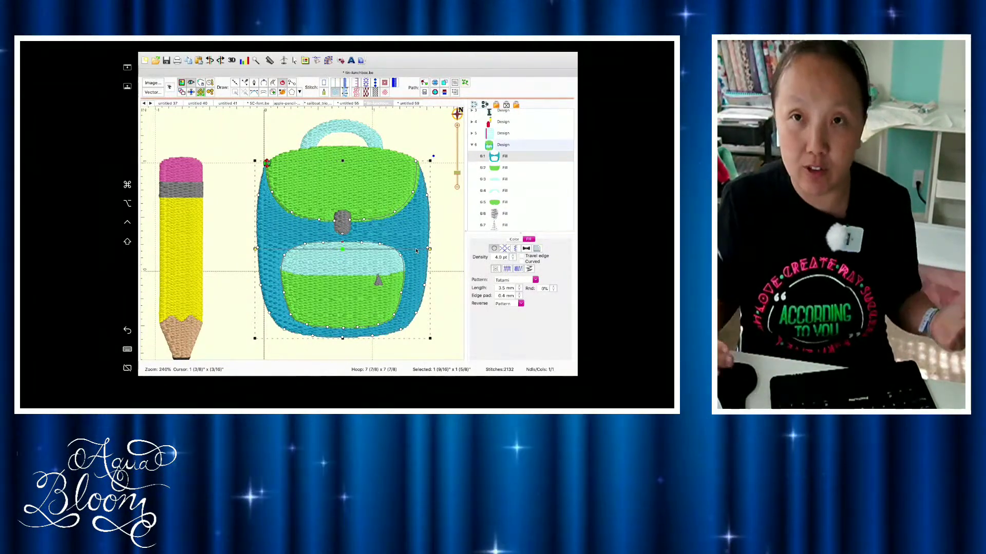
left_click(457, 187)
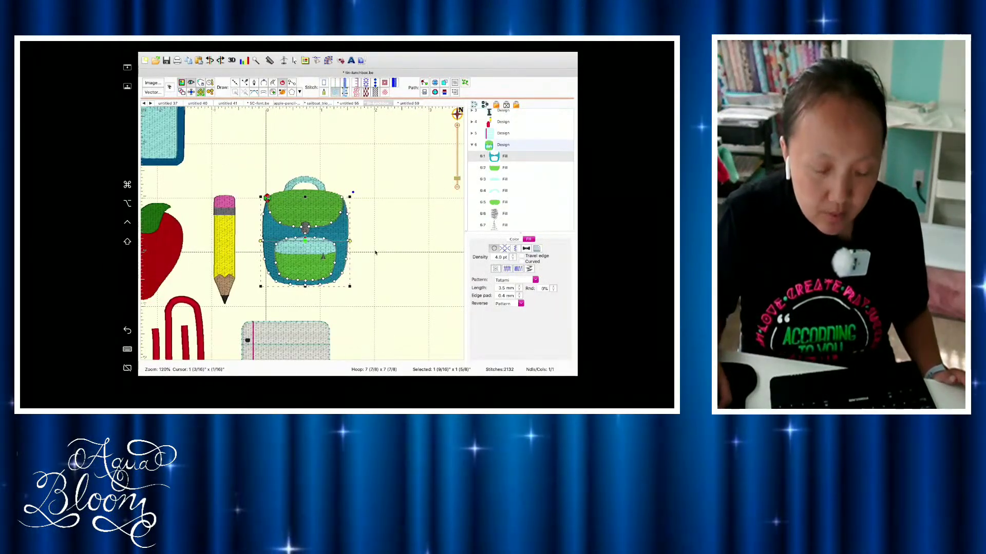
left_click(460, 174)
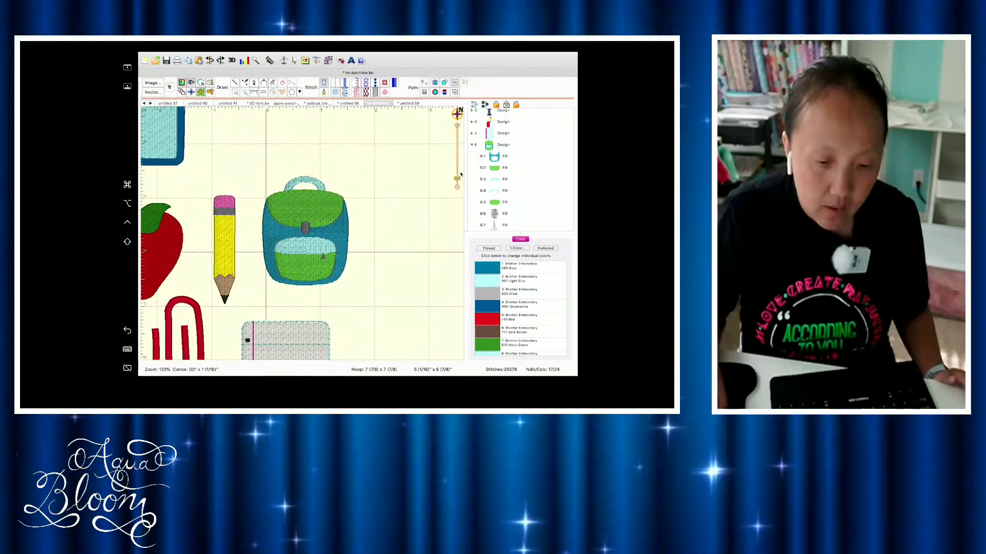
left_click(494, 157)
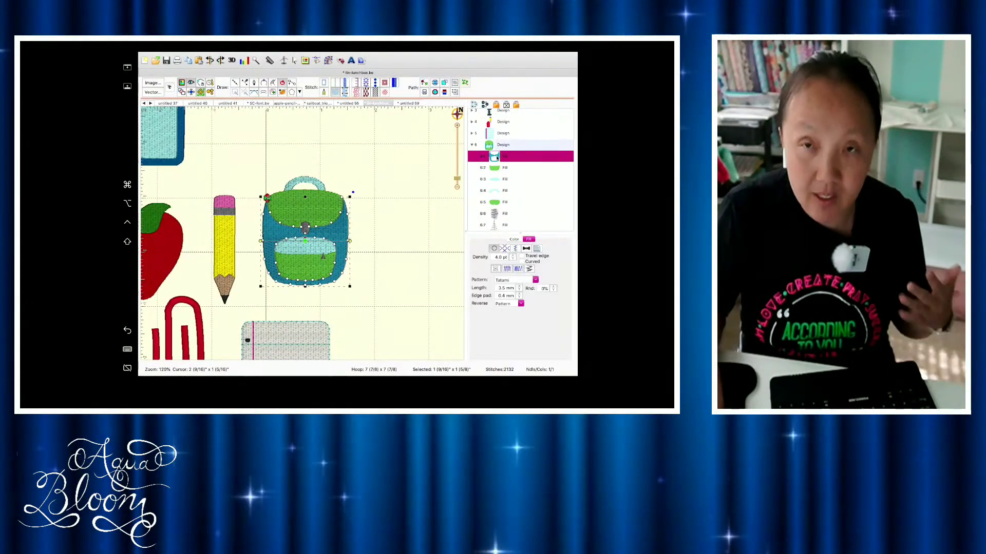
- Compare the standalone backpack design with the lunchbox file's version, and expand the standalone design's object group
left_click(416, 104)
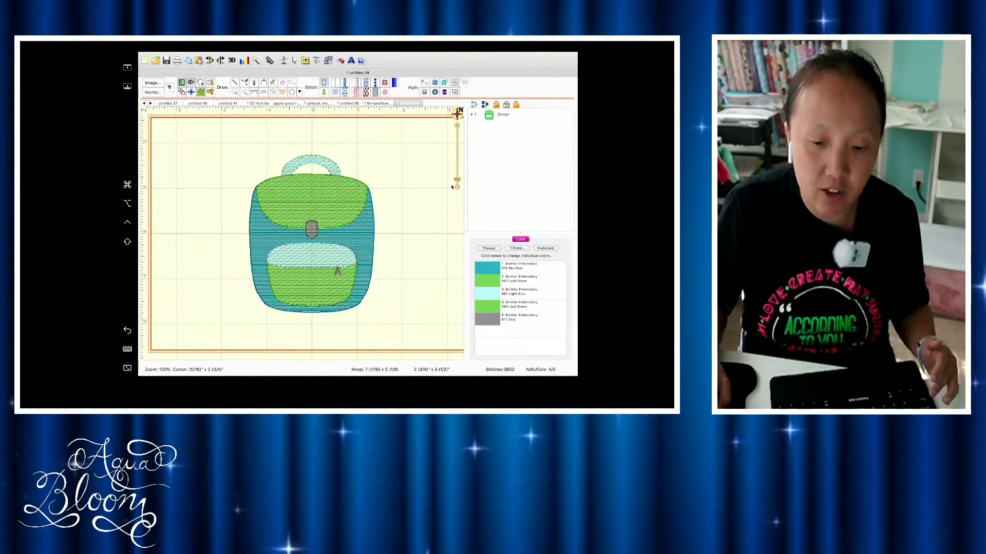
left_click(375, 104)
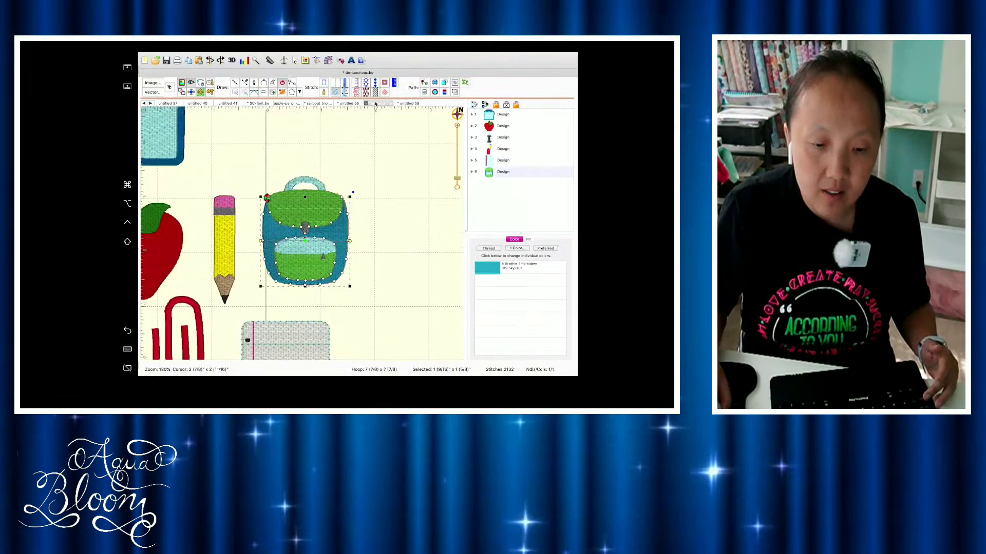
left_click(389, 241)
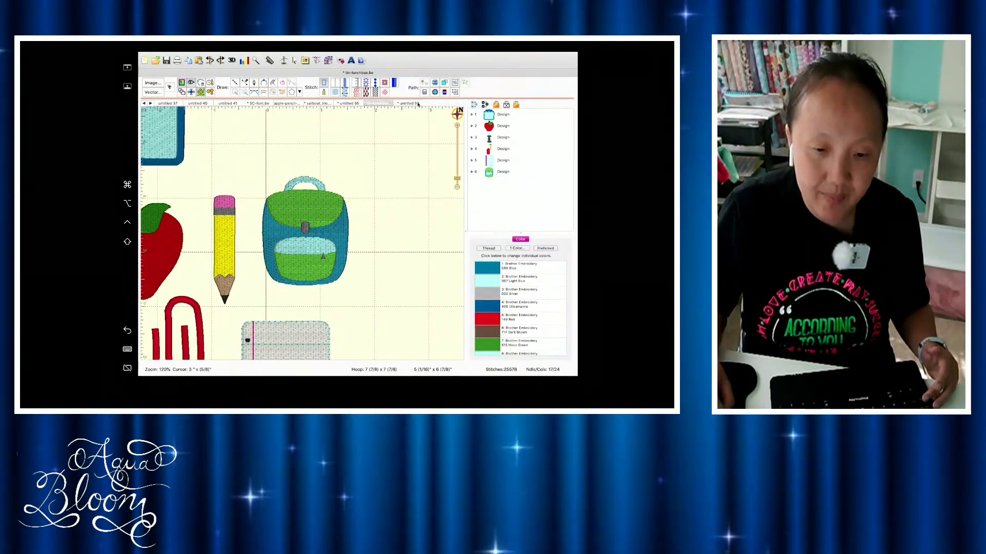
left_click(418, 103)
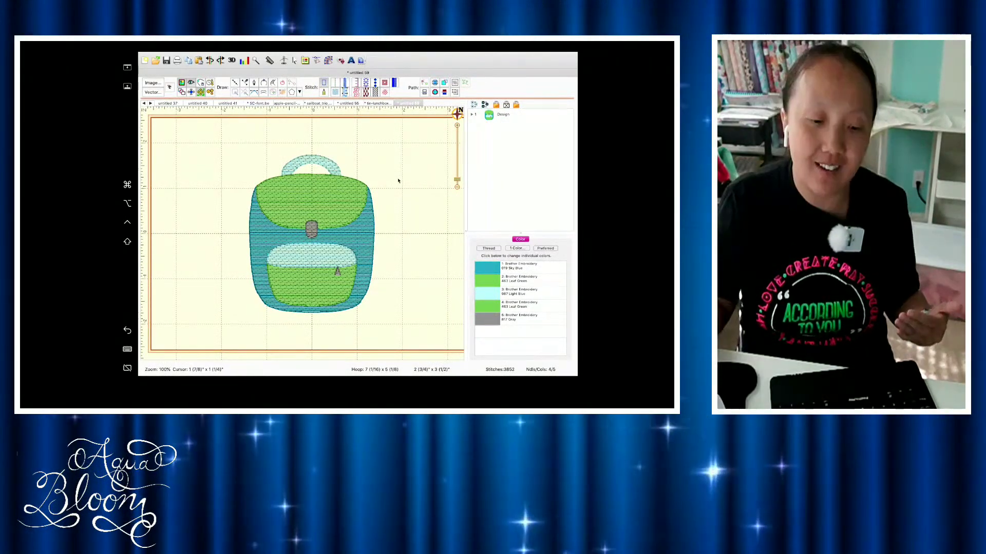
left_click(472, 115)
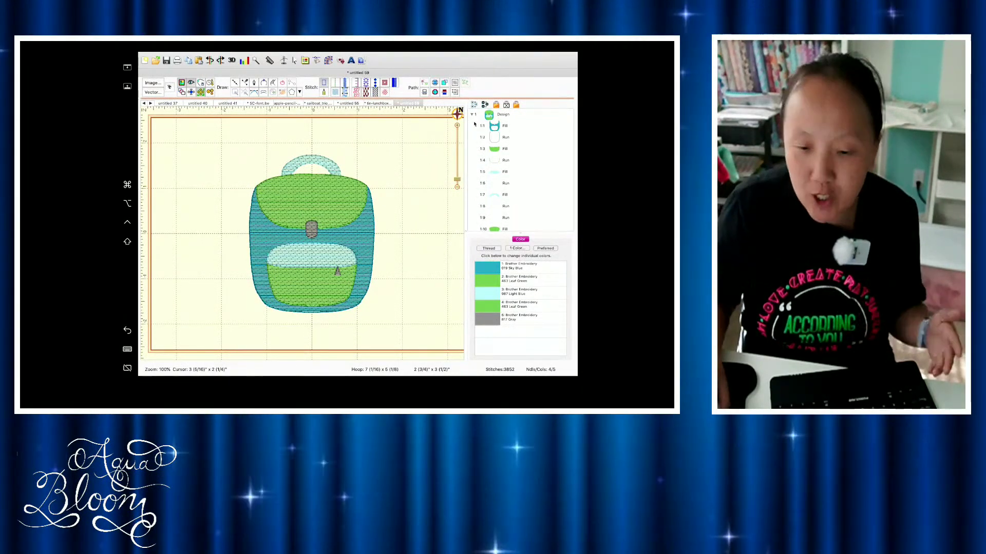
- Inspect the settings of the standalone backpack's blue body fill and its bean-stitch outline run
left_click(501, 129)
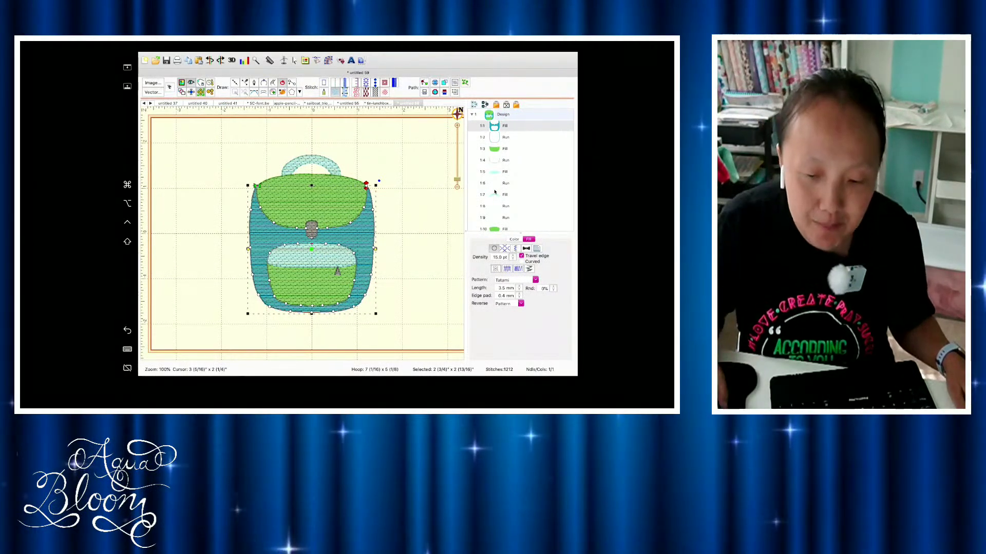
left_click(510, 138)
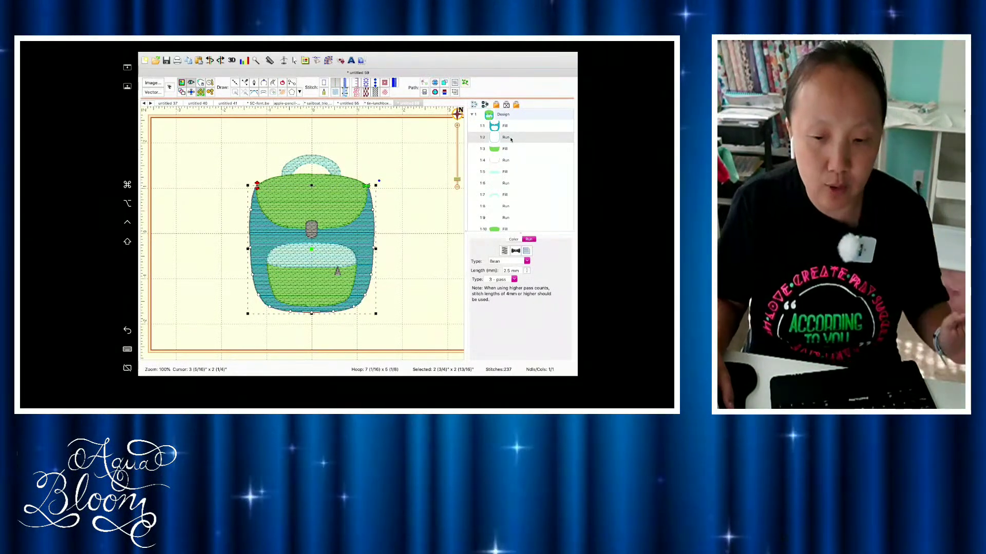
left_click(504, 128)
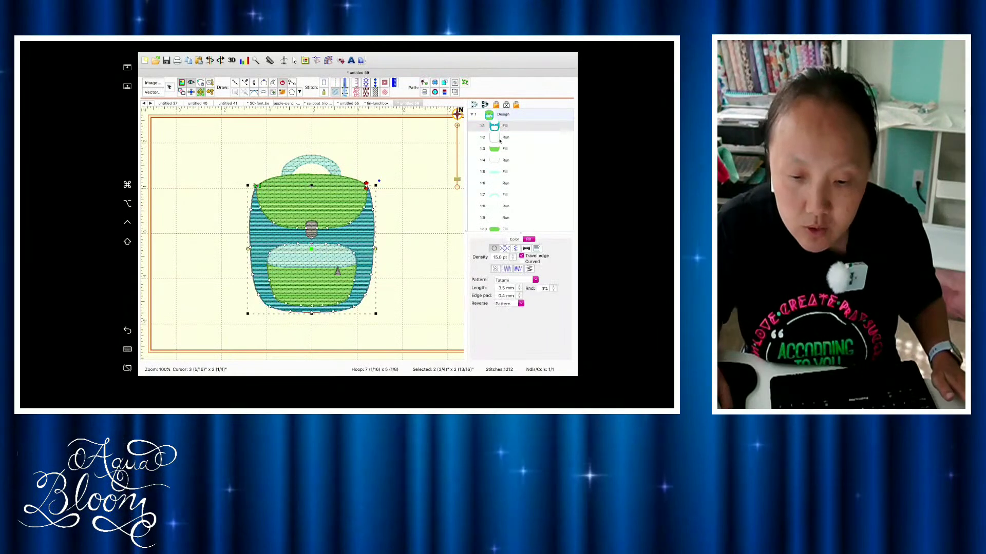
left_click(499, 138)
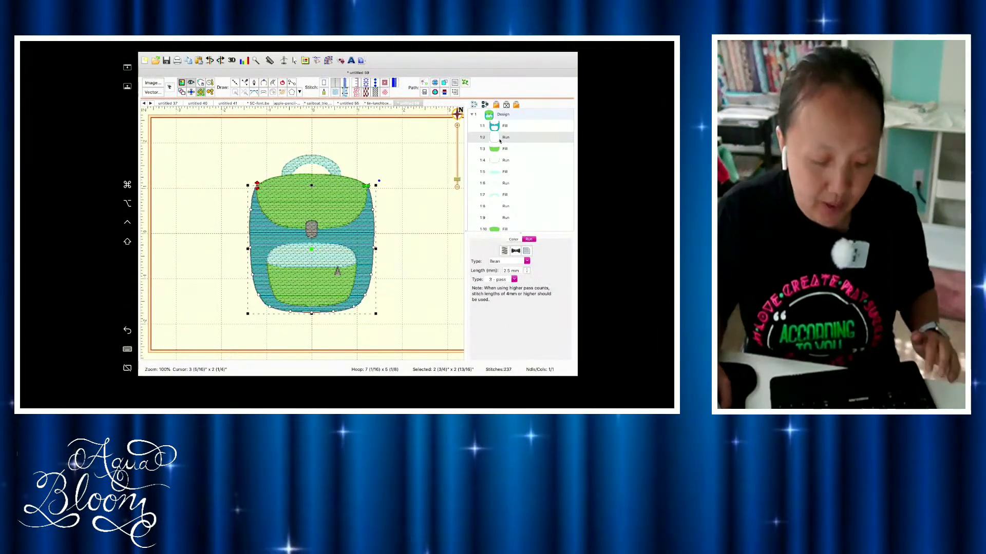
- Delete the outline runs of the blue body, the green lower pocket and the light-blue pocket top
left_click(483, 140)
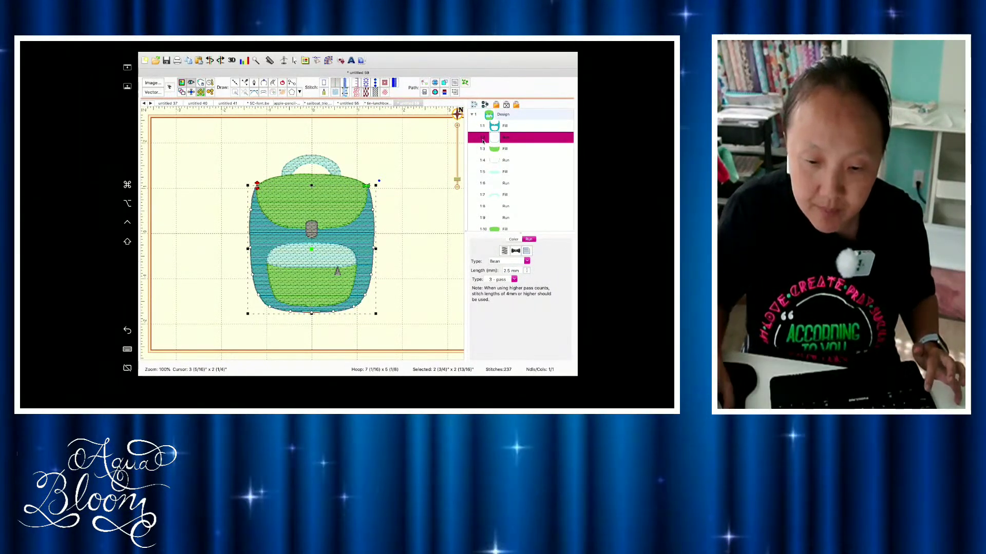
double_click(478, 140)
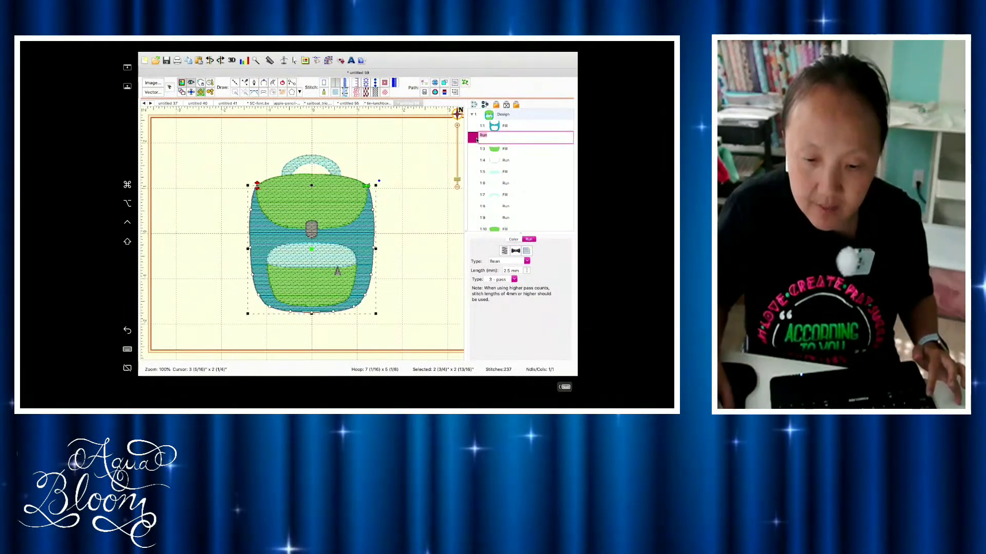
key("Return")
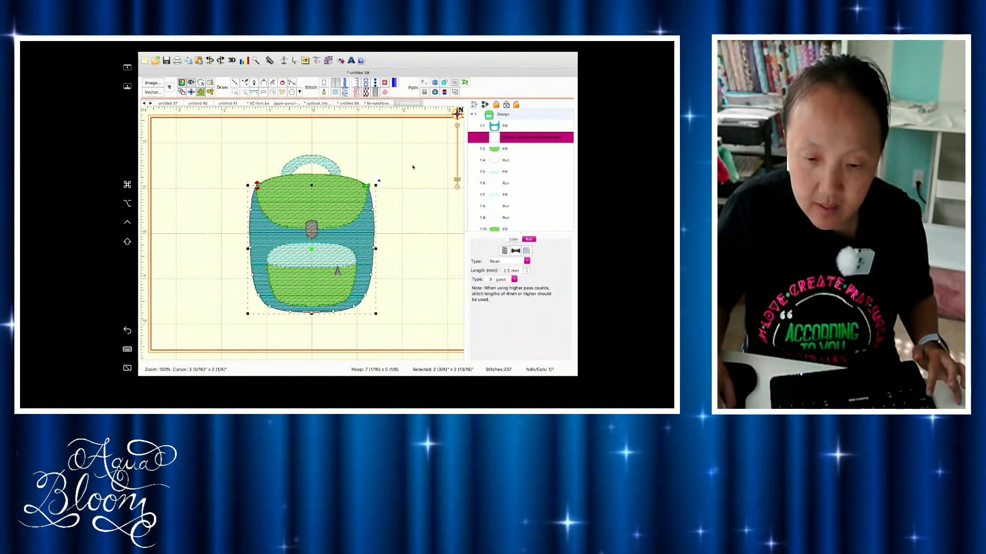
left_click(473, 137)
left_click(474, 138)
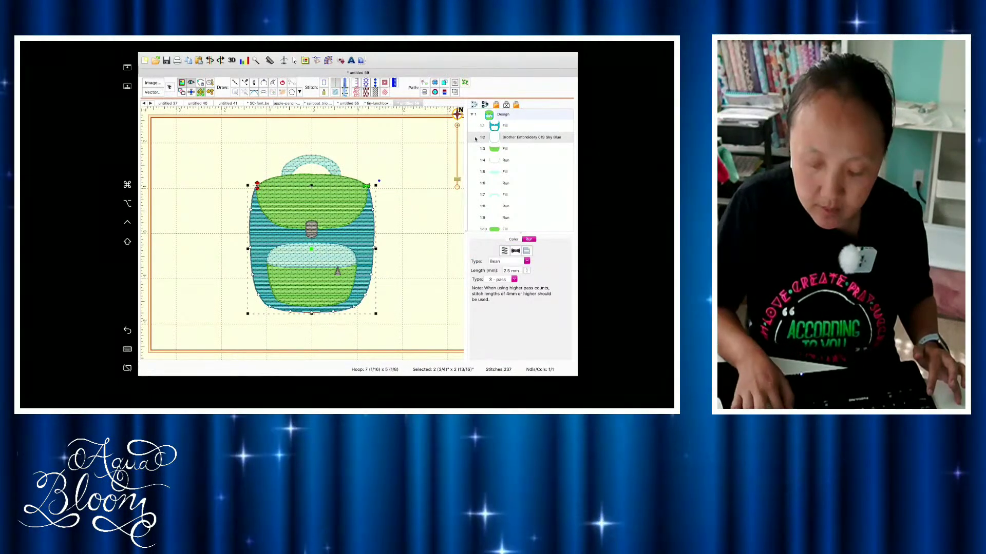
key("Delete")
left_click(477, 151)
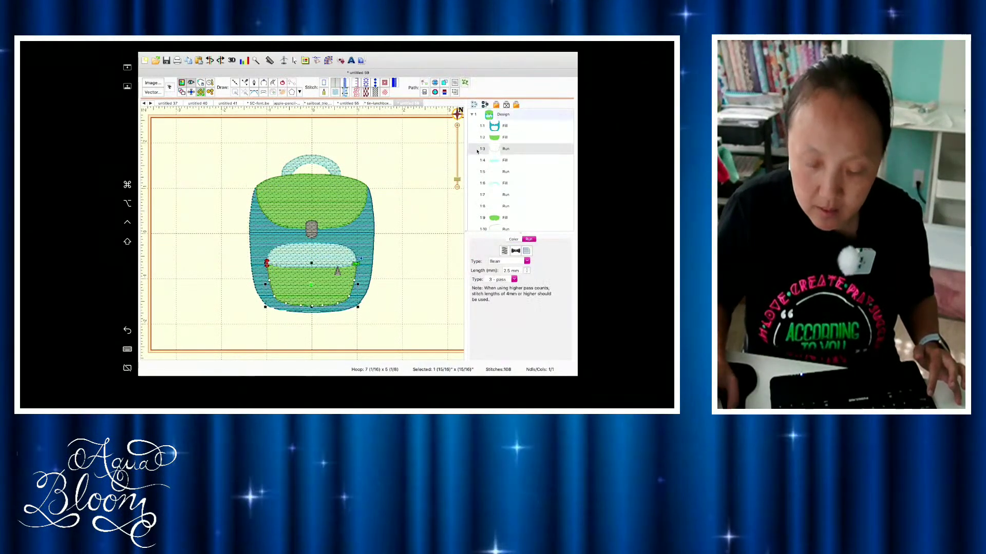
key("Delete")
left_click(477, 161)
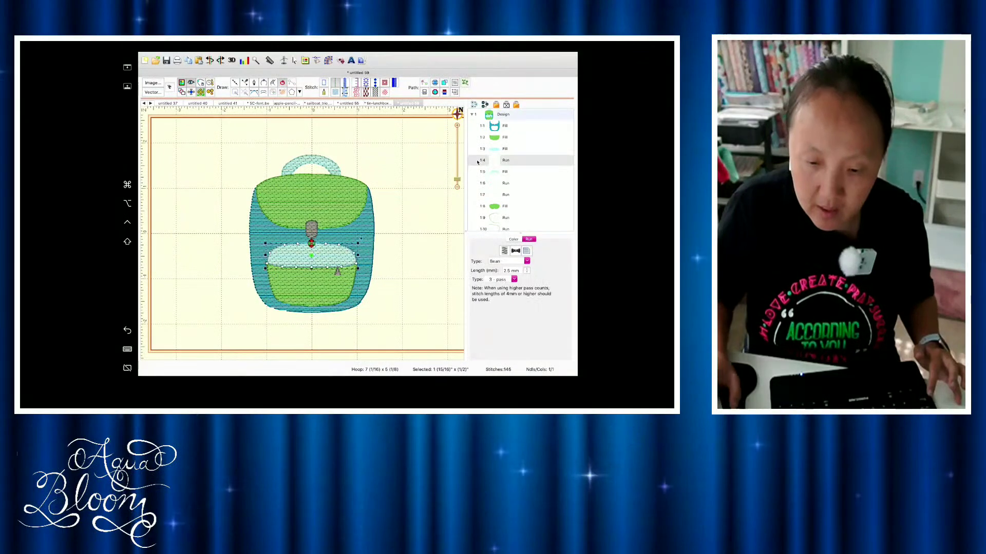
key("Delete")
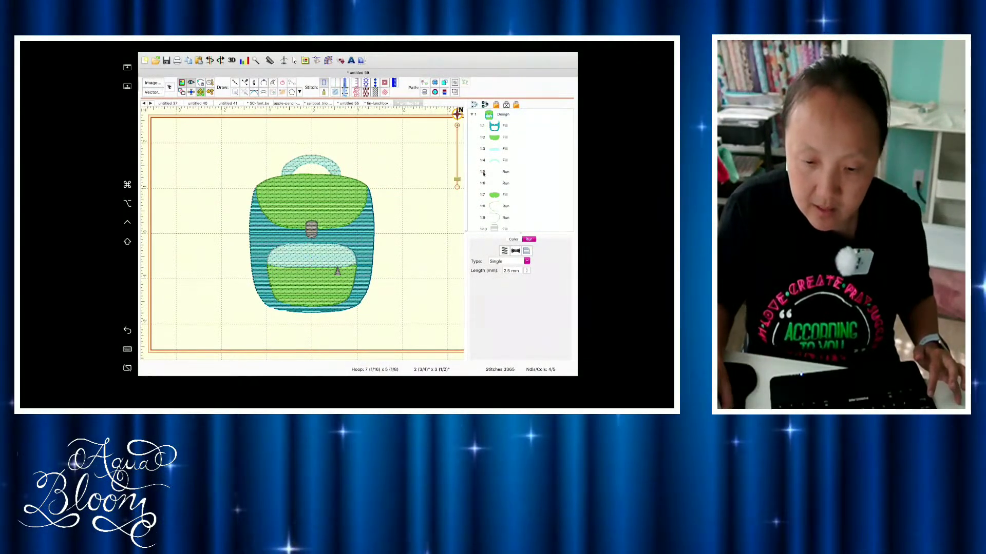
- Delete the remaining run objects on the handle, upper flap, buckle and zipper pull, keeping only the fills
left_click(483, 174)
key("Delete")
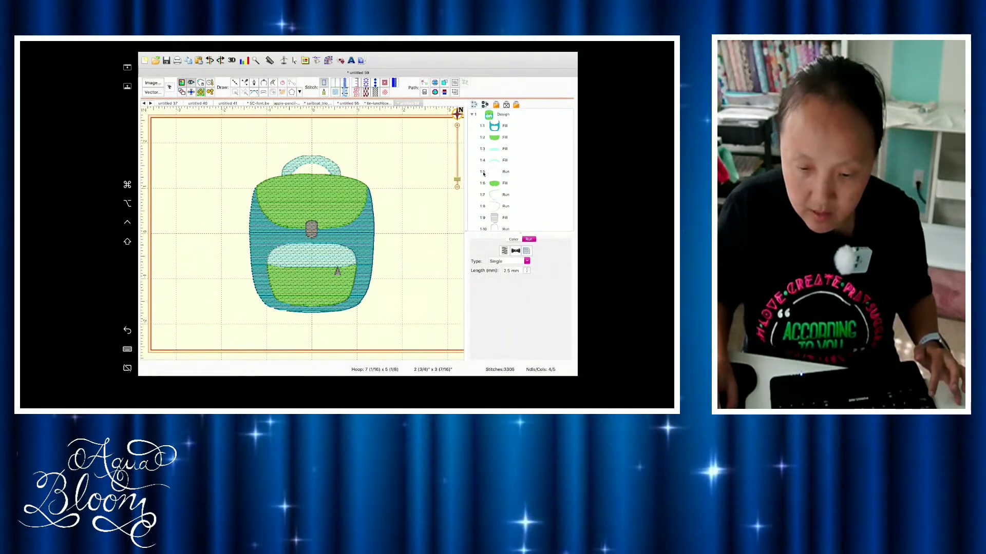
left_click(483, 174)
key("Delete")
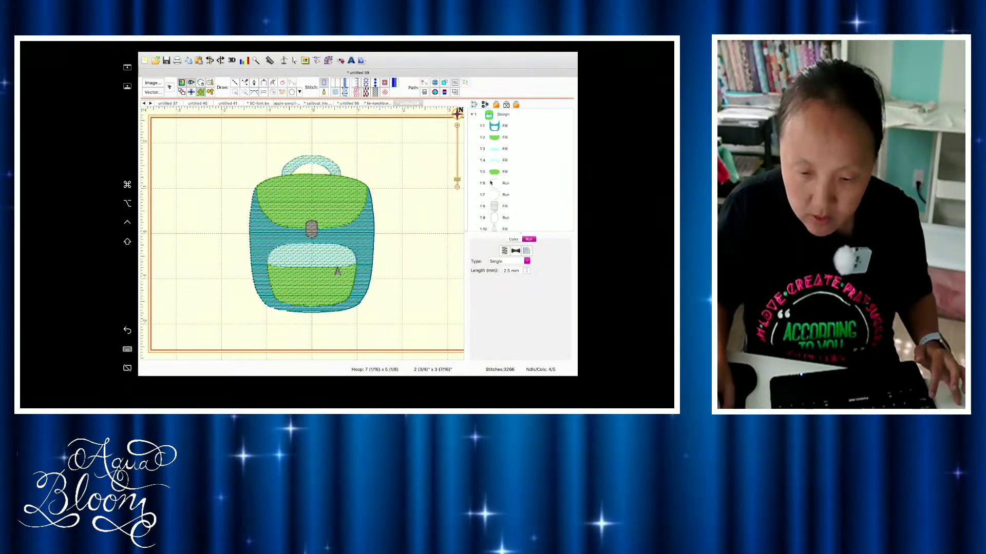
left_click(490, 183)
left_click(490, 183)
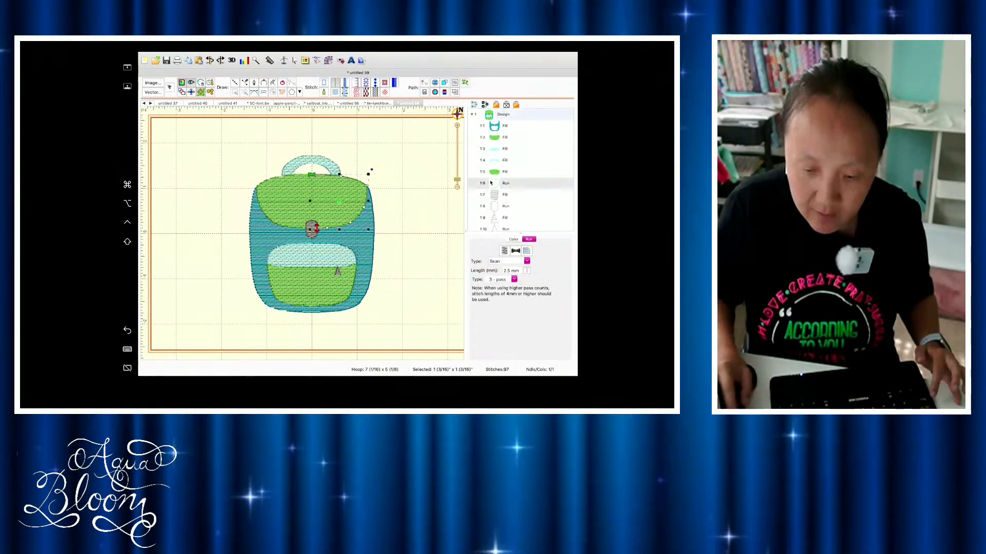
key("Delete")
left_click(491, 192)
key("Delete")
key("Delete")
- Convert the blue body to a standard dense fill with the Tatami pattern and 4.0 pt density
left_click(505, 127)
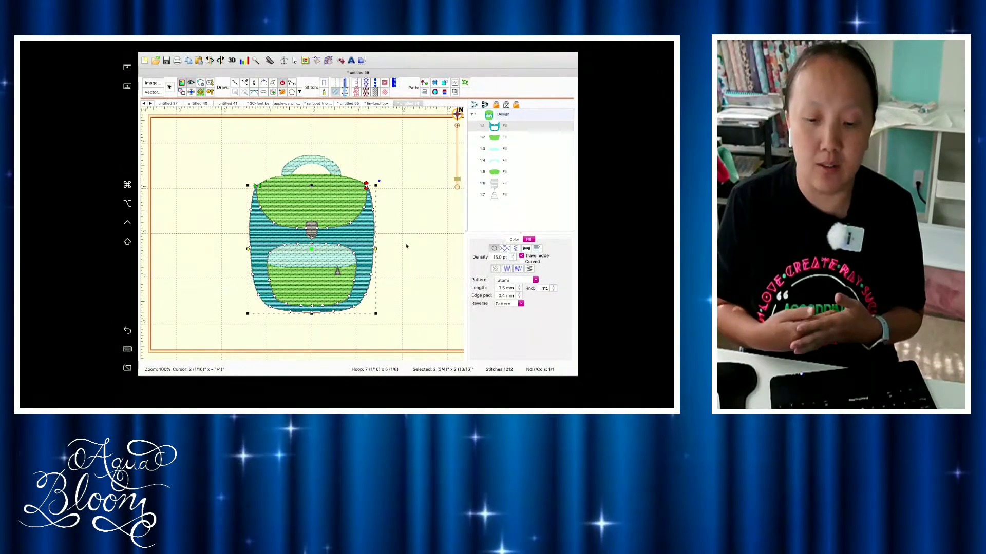
left_click(534, 280)
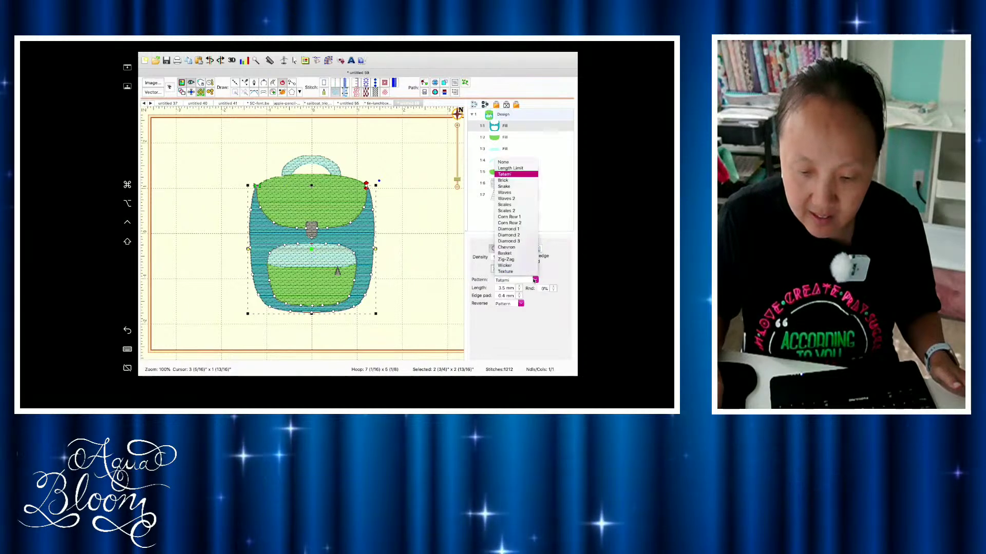
key("Escape")
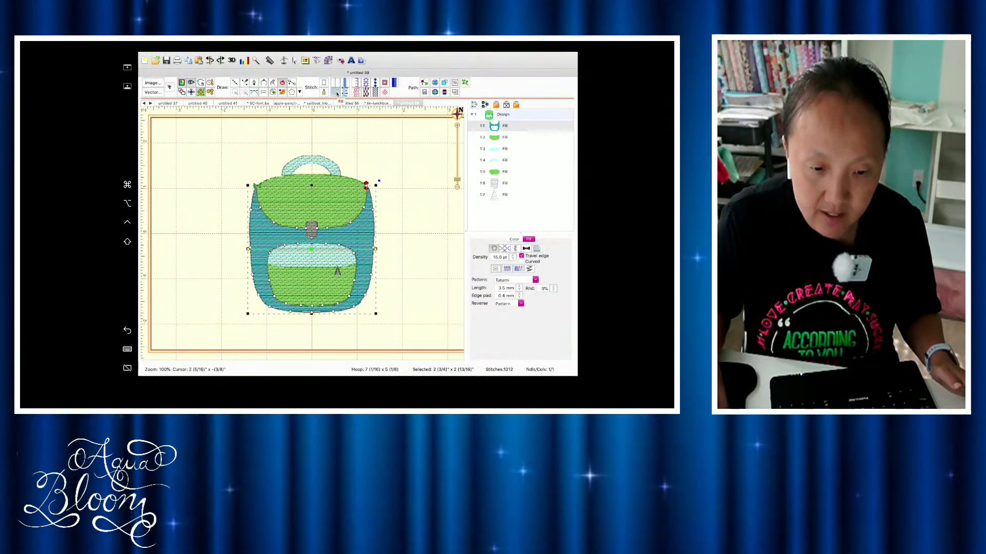
left_click(337, 92)
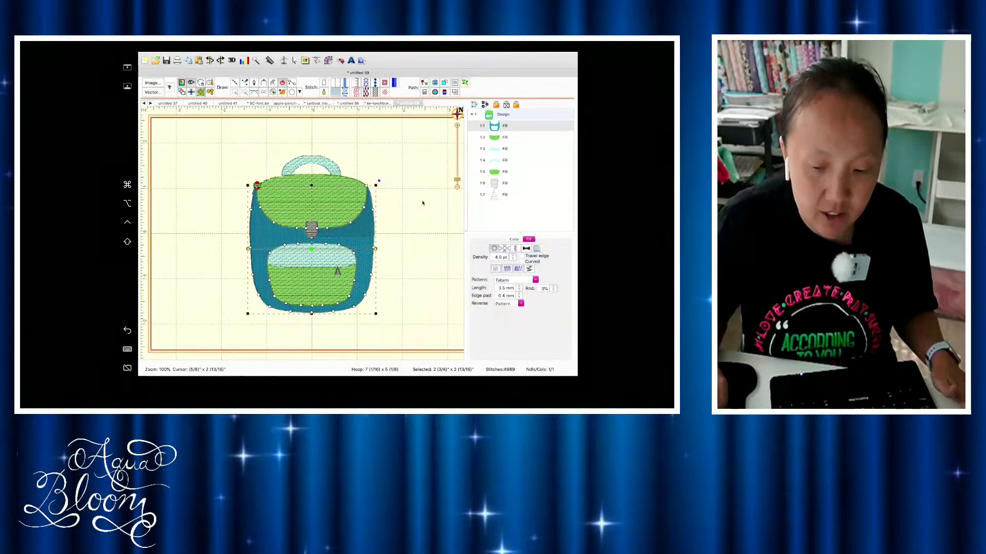
- Review the blue body's underlay and fill settings, and check its stitching with nothing selected
left_click(516, 248)
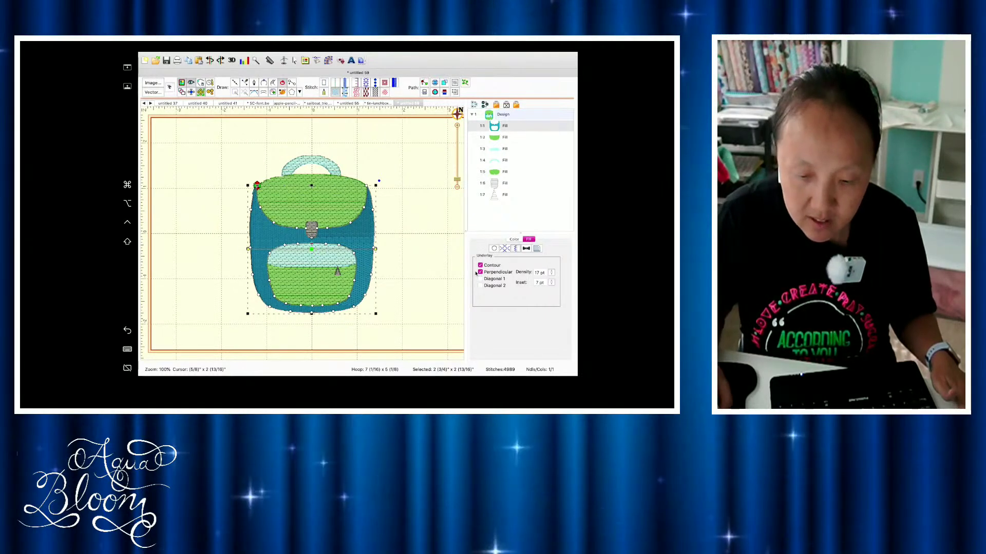
left_click(495, 249)
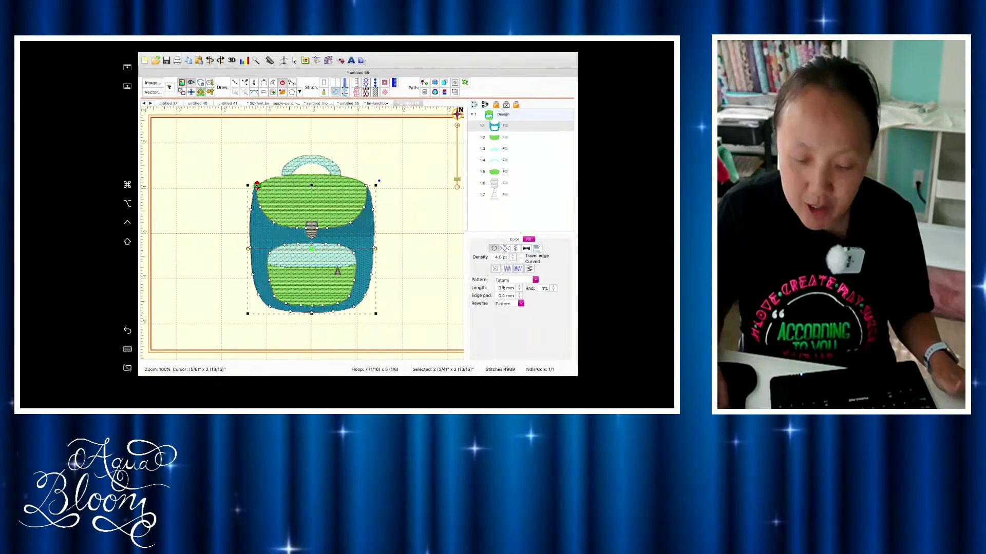
left_click(413, 261)
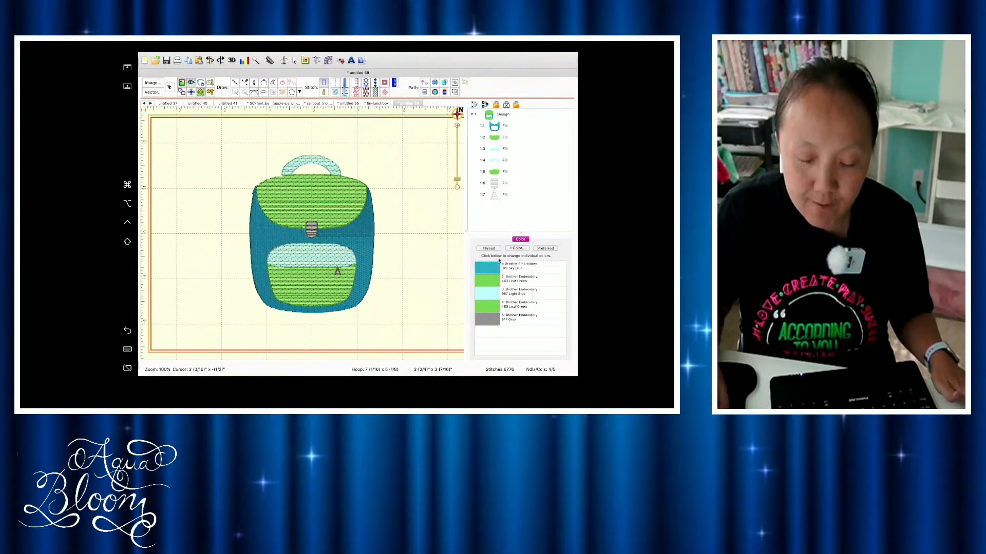
left_click(373, 232)
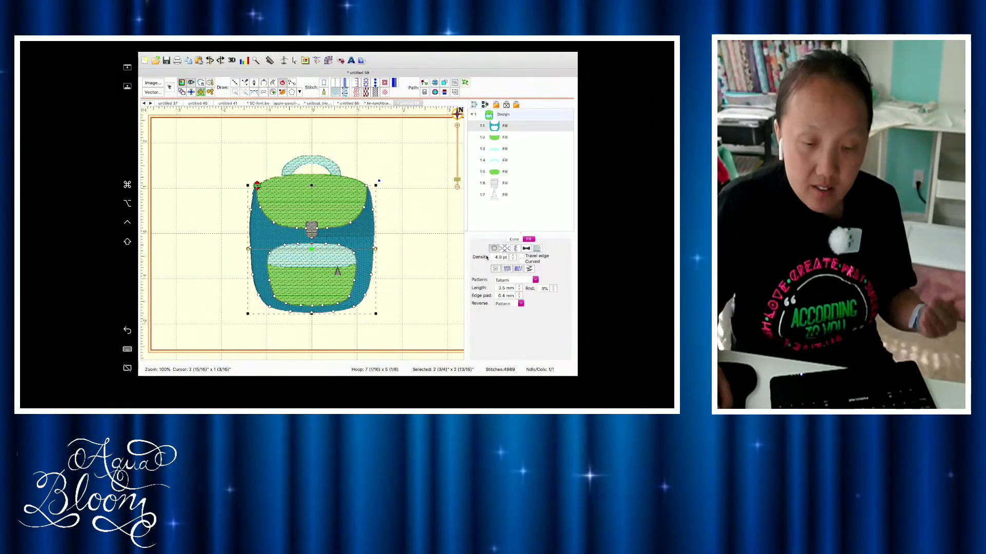
- Convert the green lower pocket to a standard dense fill with 4.0 pt density
left_click(512, 136)
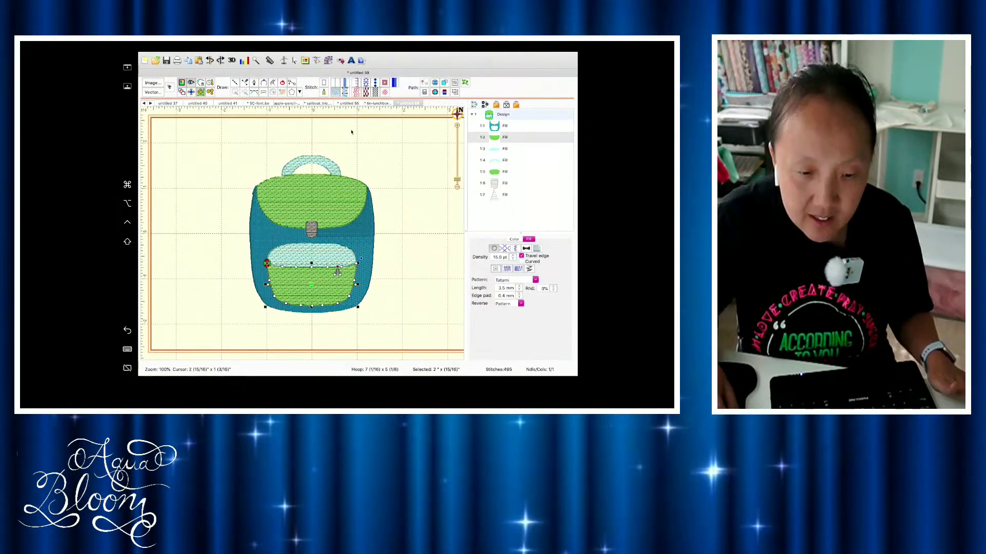
left_click(335, 92)
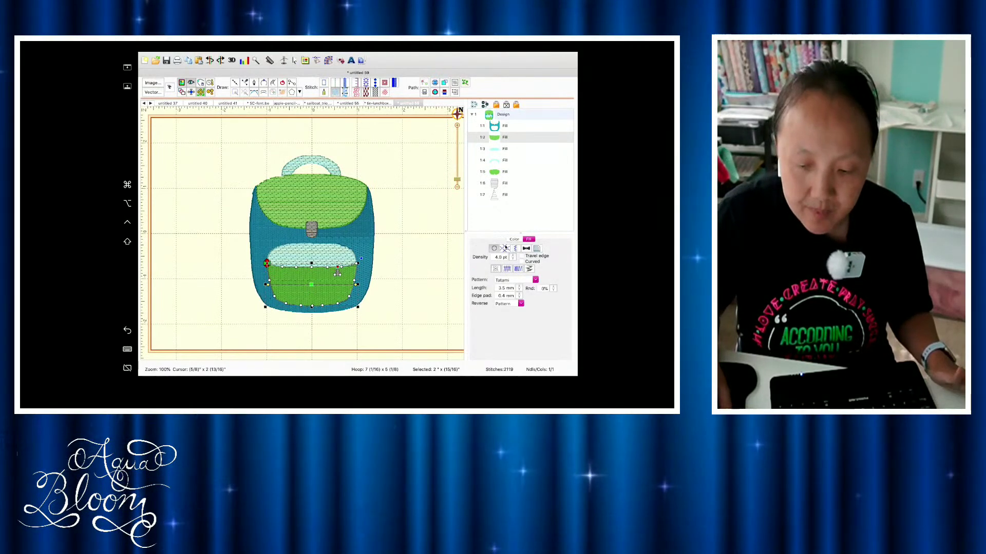
- Convert the light-blue top of the lower pocket to a standard dense Tatami fill with 4.0 pt density
left_click(516, 239)
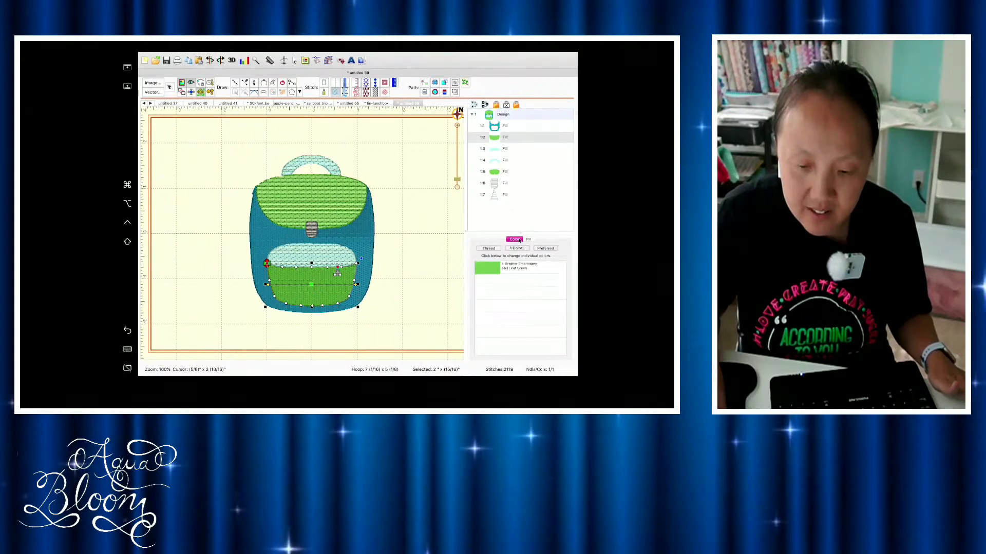
left_click(528, 239)
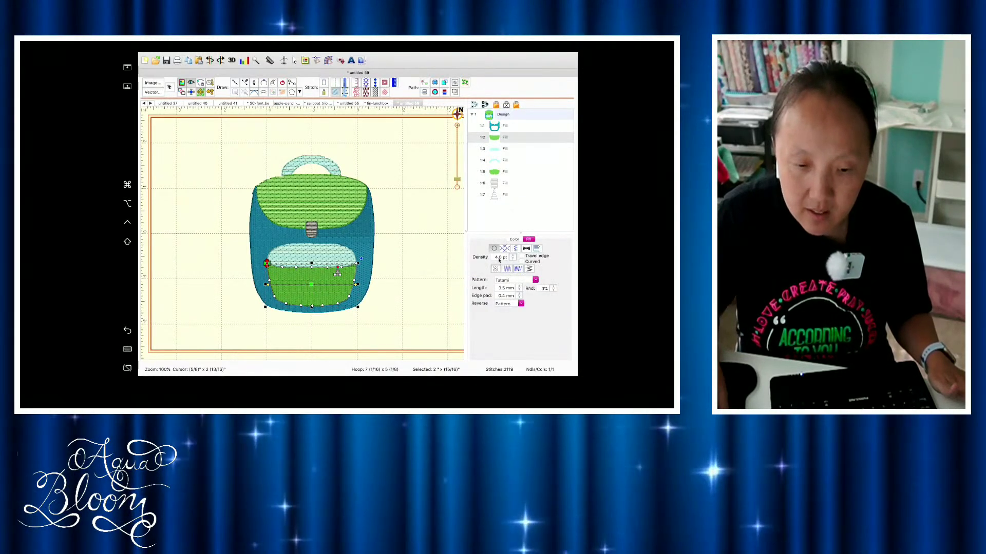
left_click(329, 253)
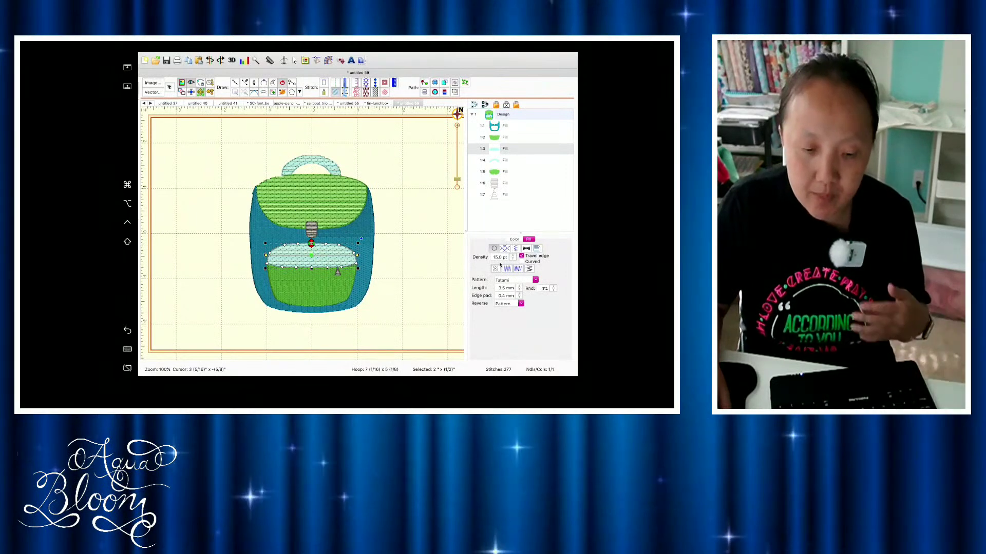
left_click(335, 93)
key("super+z")
left_click(402, 277)
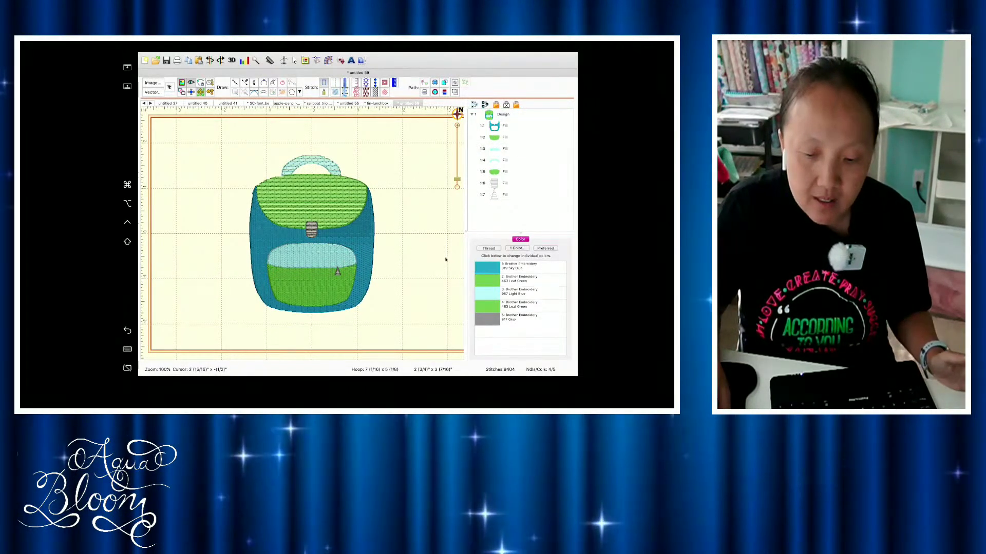
left_click(502, 148)
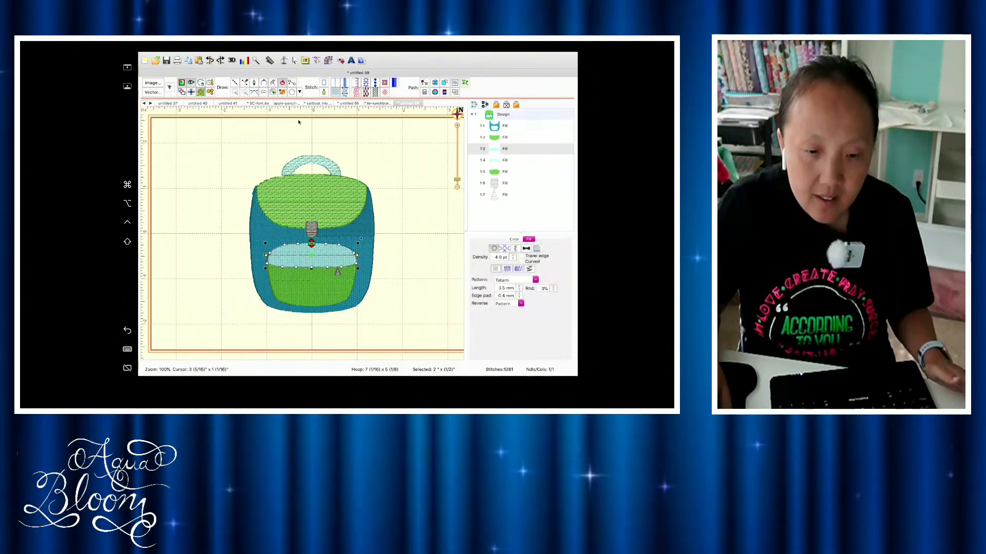
left_click(335, 93)
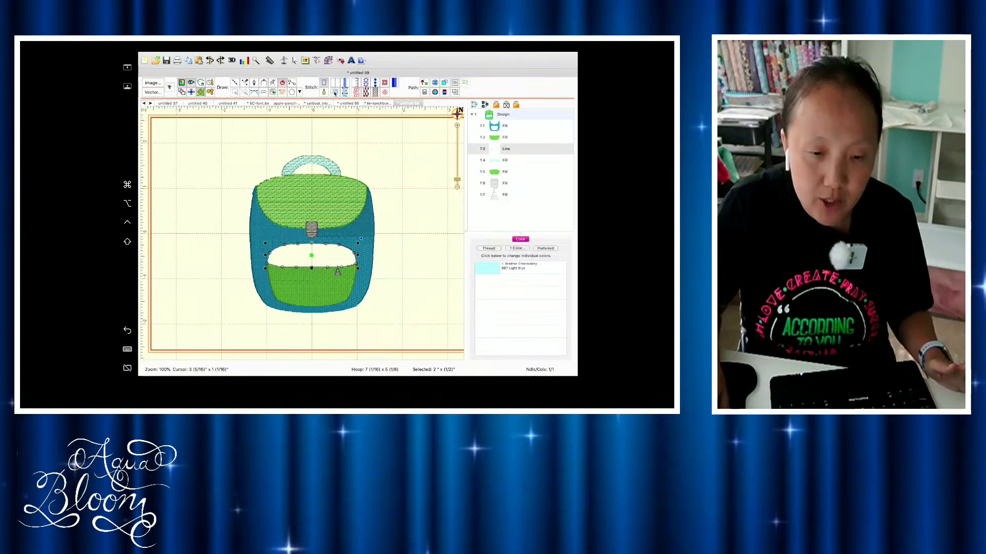
- Convert the light-blue handle and the green upper flap to standard dense Tatami fills with 4.0 pt density
left_click(493, 164)
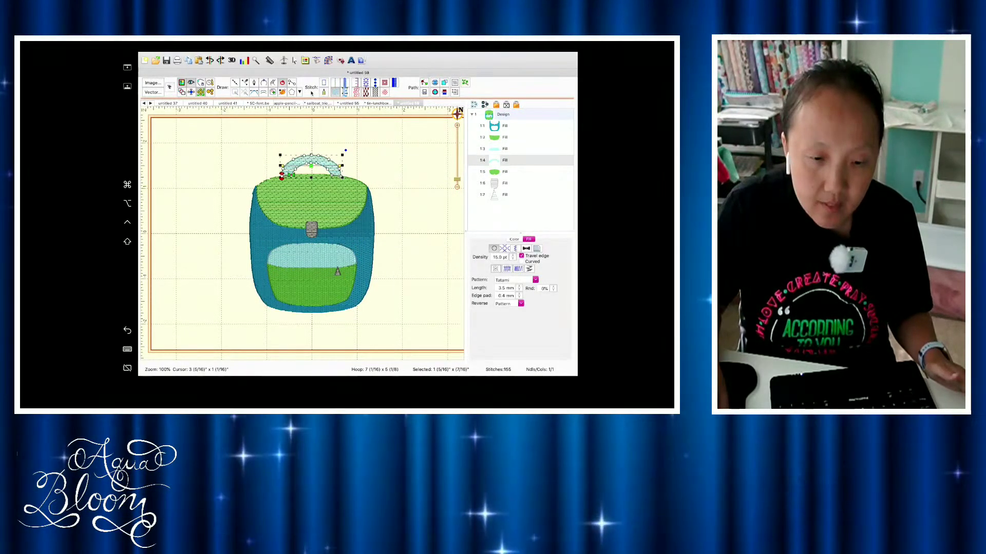
left_click(337, 94)
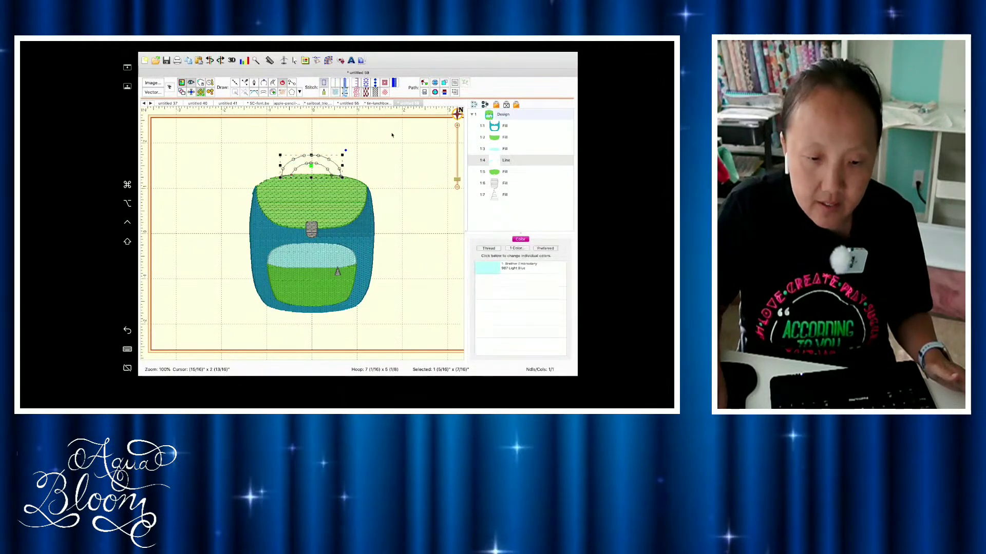
left_click(343, 93)
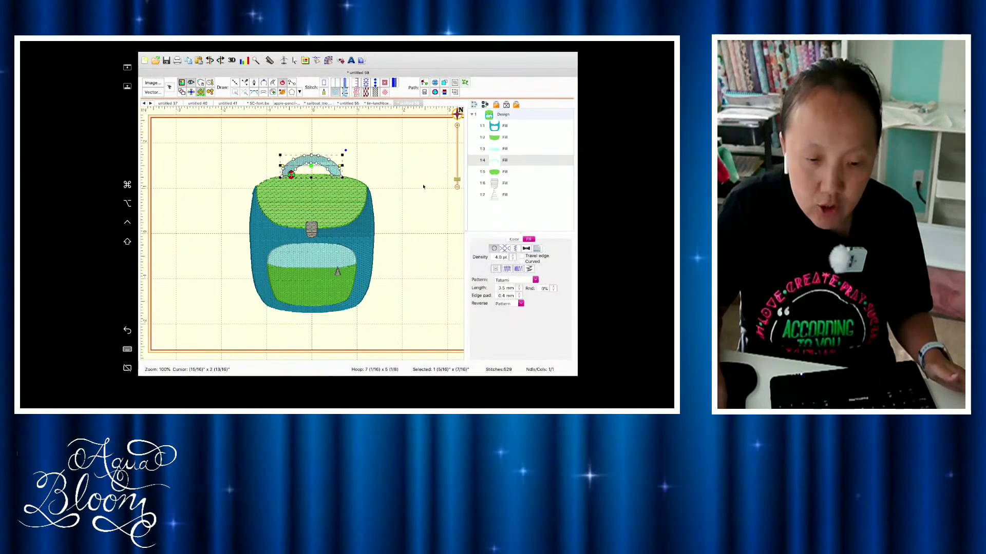
left_click(508, 173)
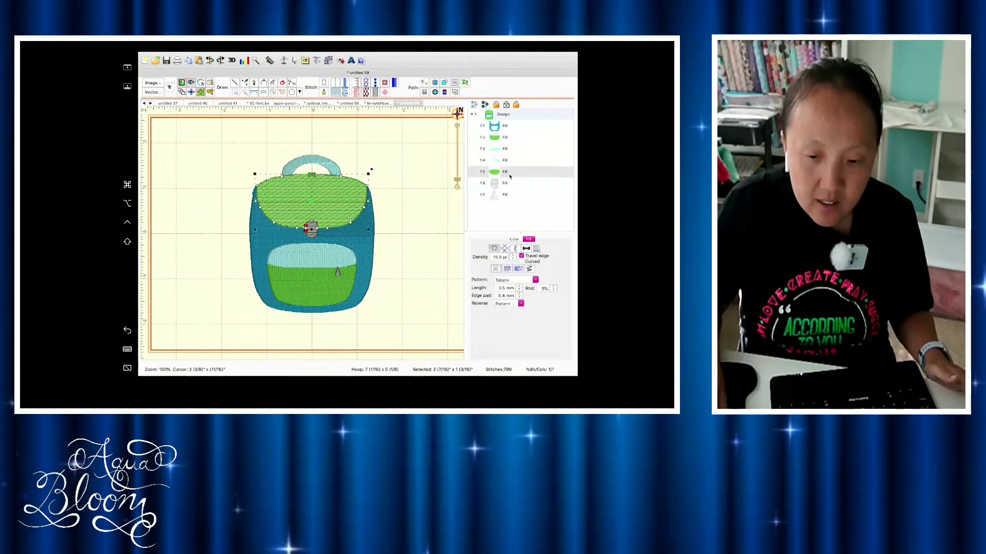
left_click(336, 94)
left_click(343, 93)
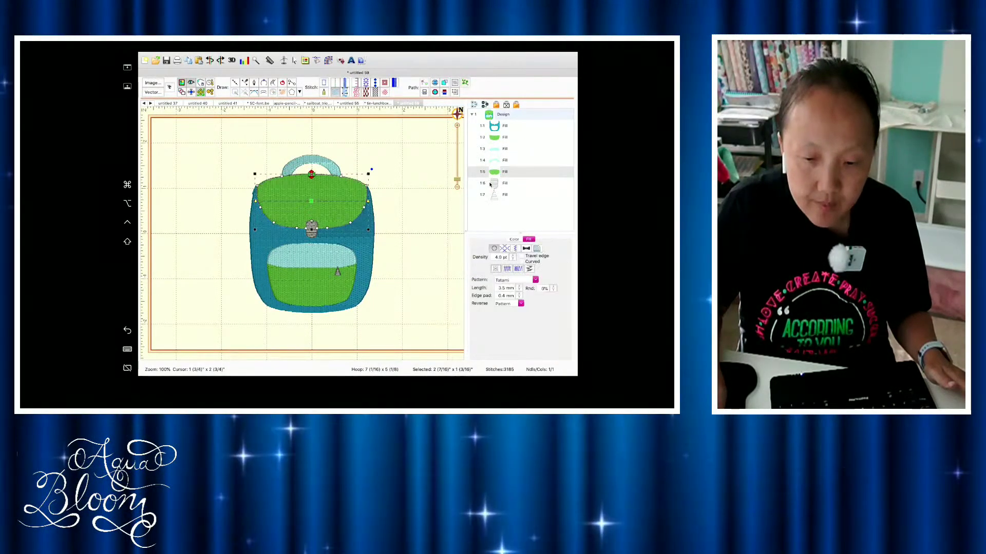
- Convert the gray buckle and the zipper pull to standard dense Tatami fills with 4.0 pt density
key("Tab")
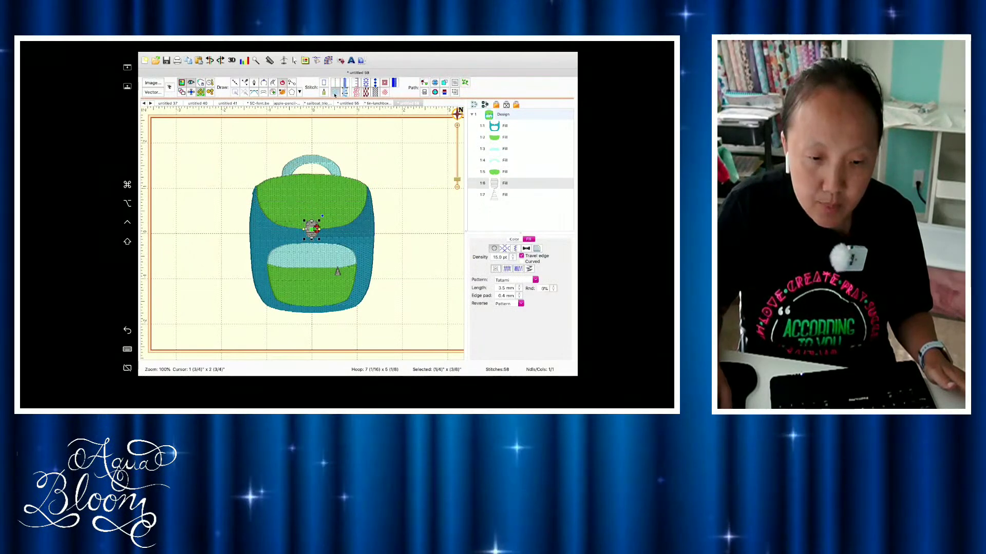
left_click(335, 93)
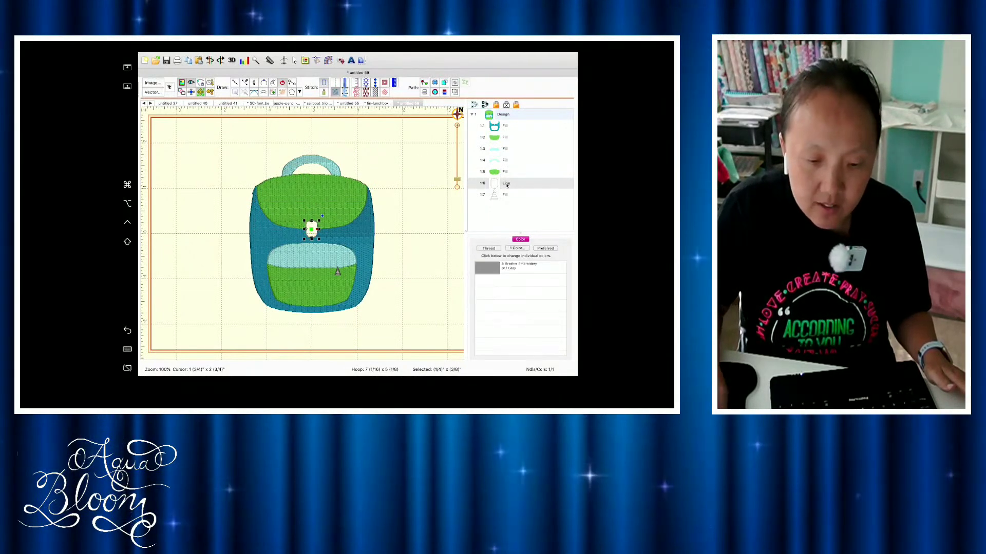
key("super+z")
key("Tab")
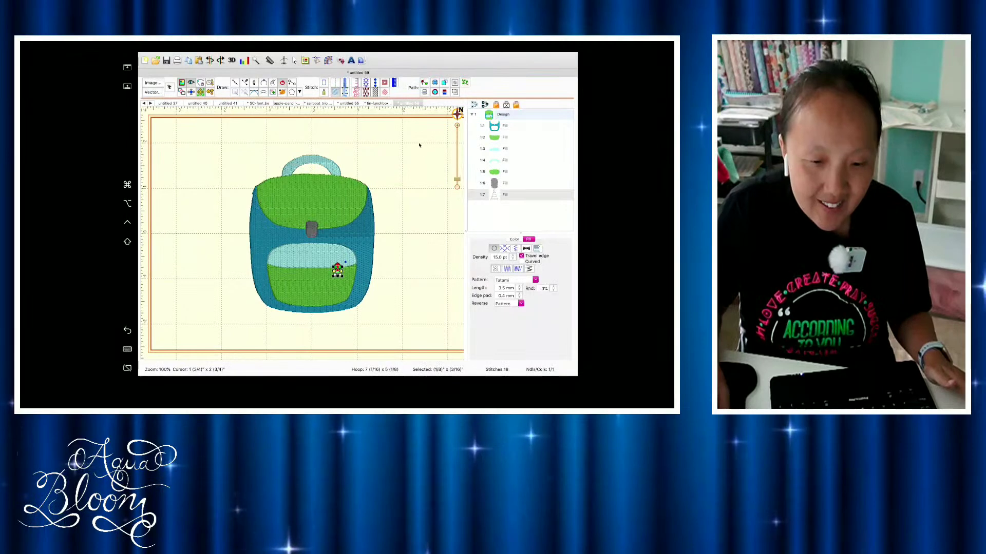
left_click(336, 94)
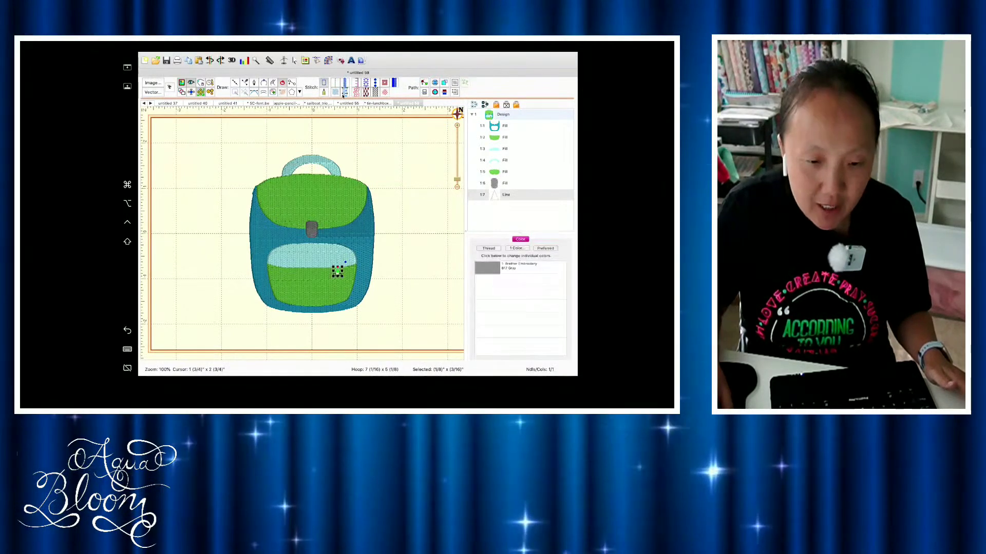
key("super+z")
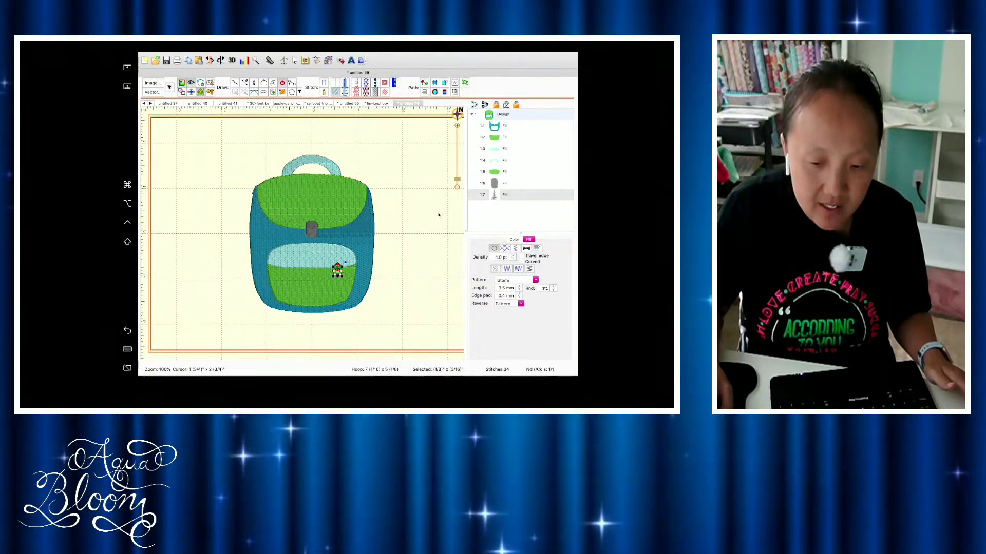
left_click(446, 231)
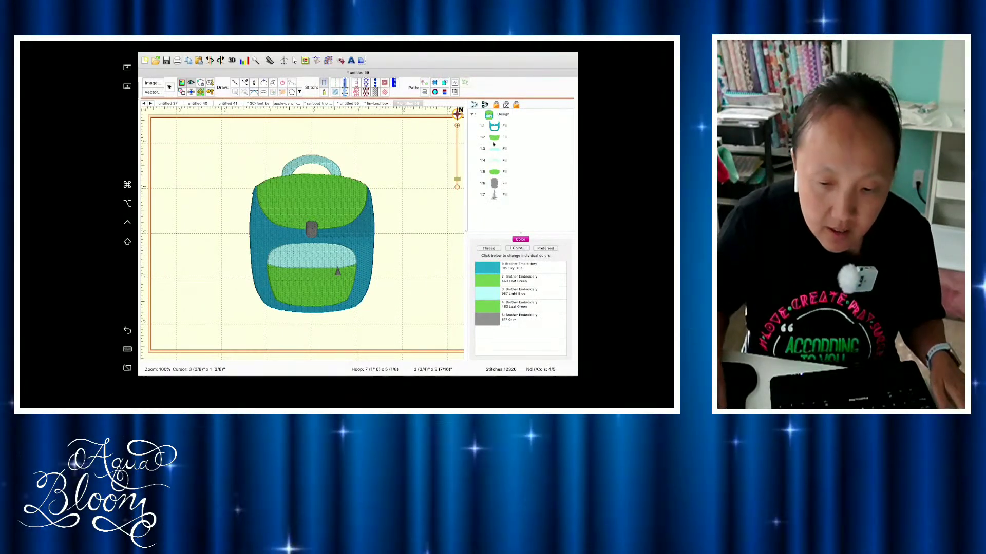
- Resize the whole backpack design proportionally to a height of 2 inches
left_click(501, 114)
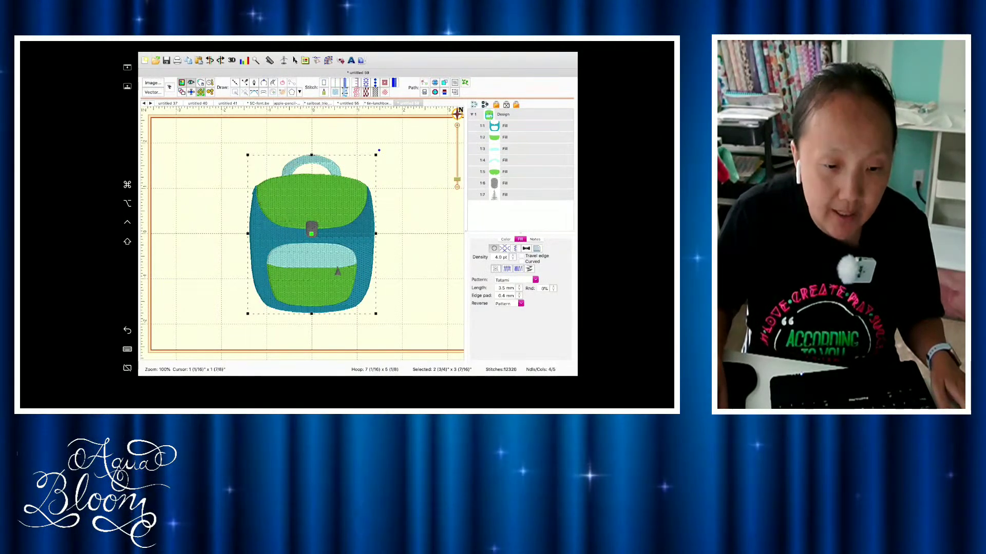
left_click(190, 92)
left_click(190, 92)
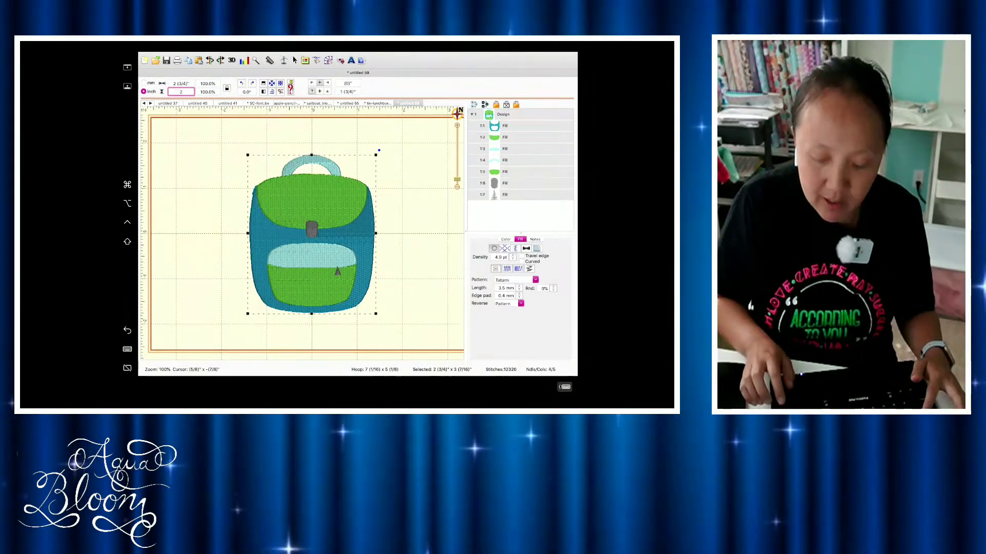
key("Return")
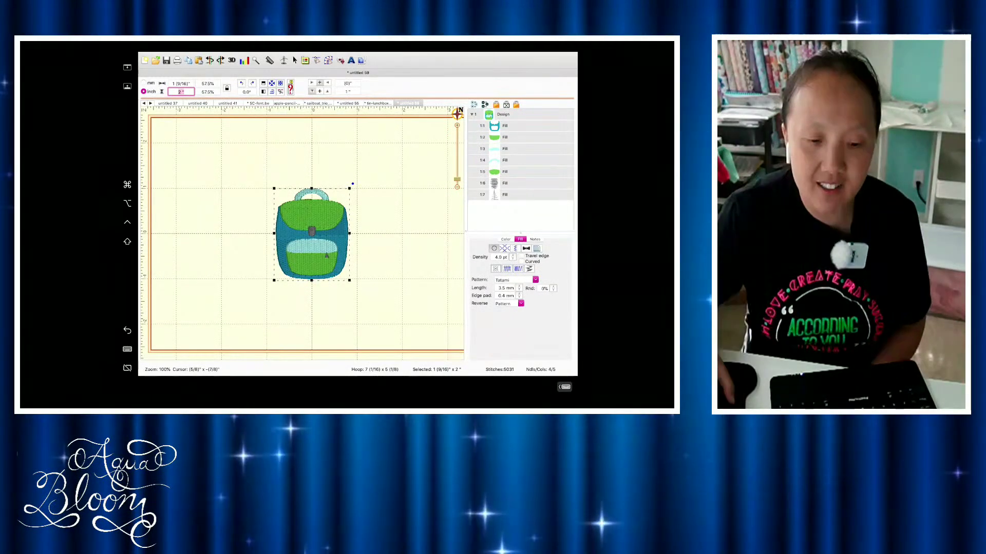
left_click(404, 293)
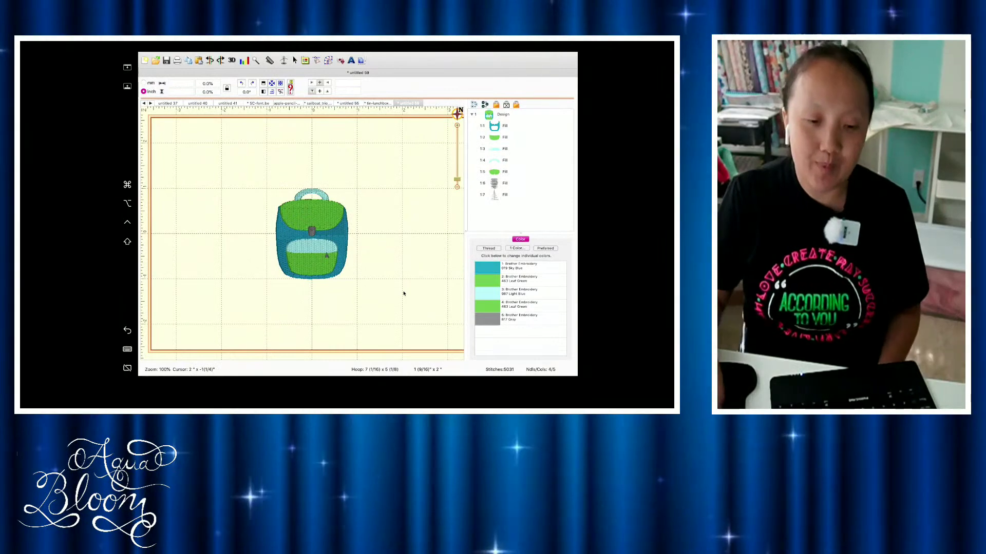
- Adjust the curve of the blue body's upper-left outline near the flap's corner, and undo the last corner adjustment
left_click(457, 126)
left_click(457, 126)
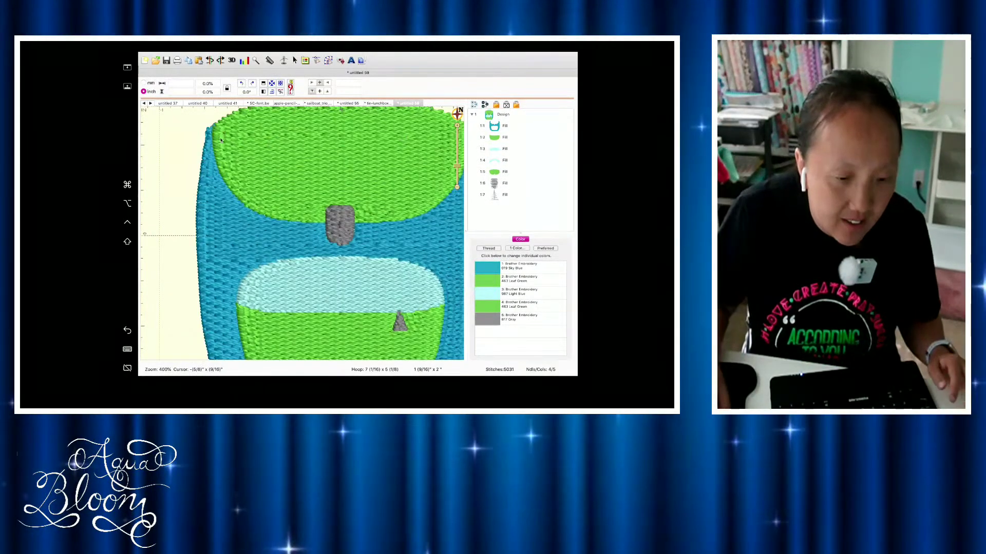
left_click(474, 125)
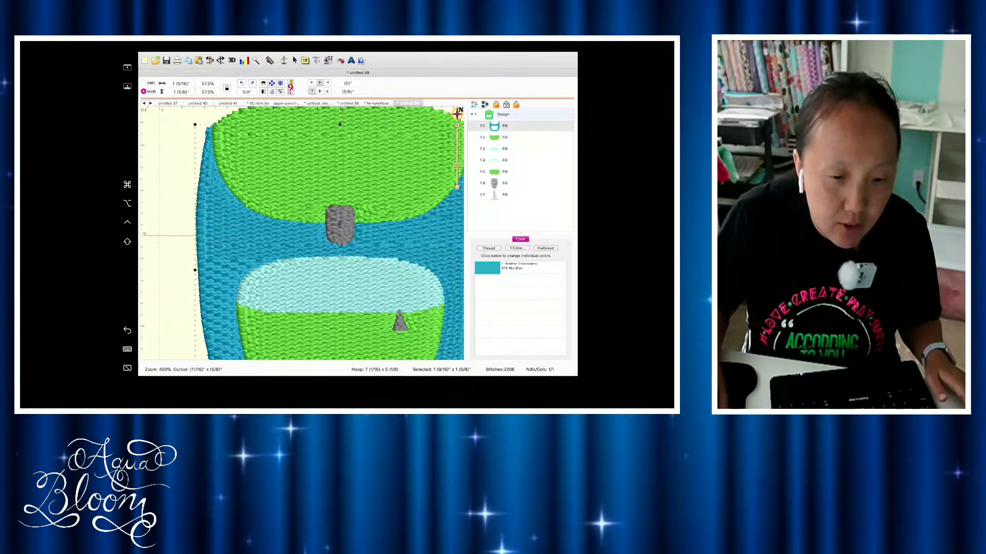
double_click(212, 136)
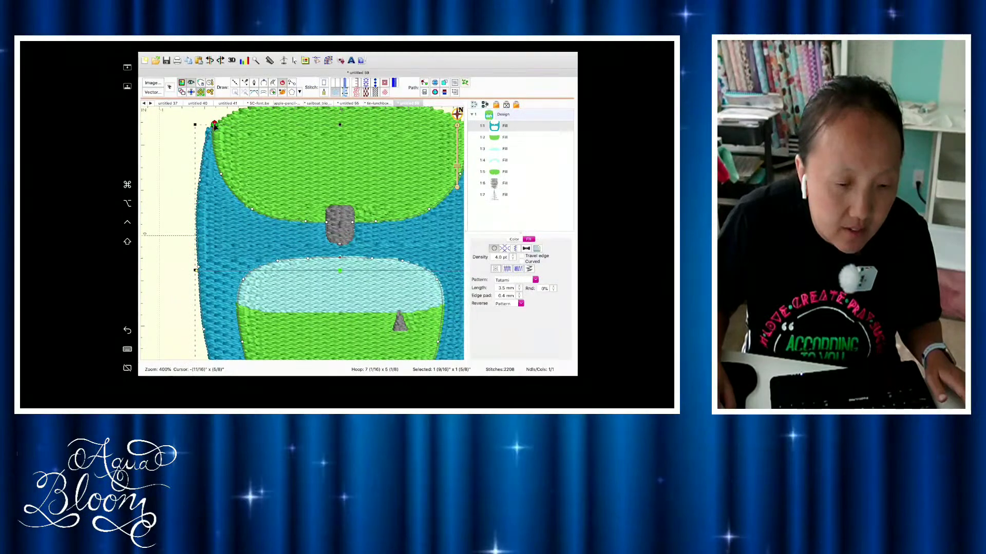
left_click(200, 182)
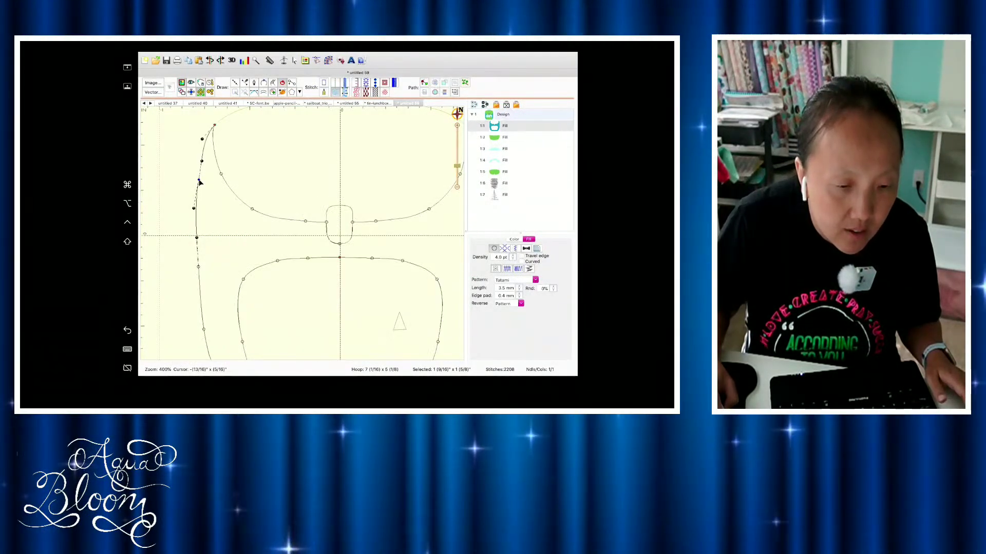
left_click_drag(203, 139, 206, 136)
left_click(205, 136)
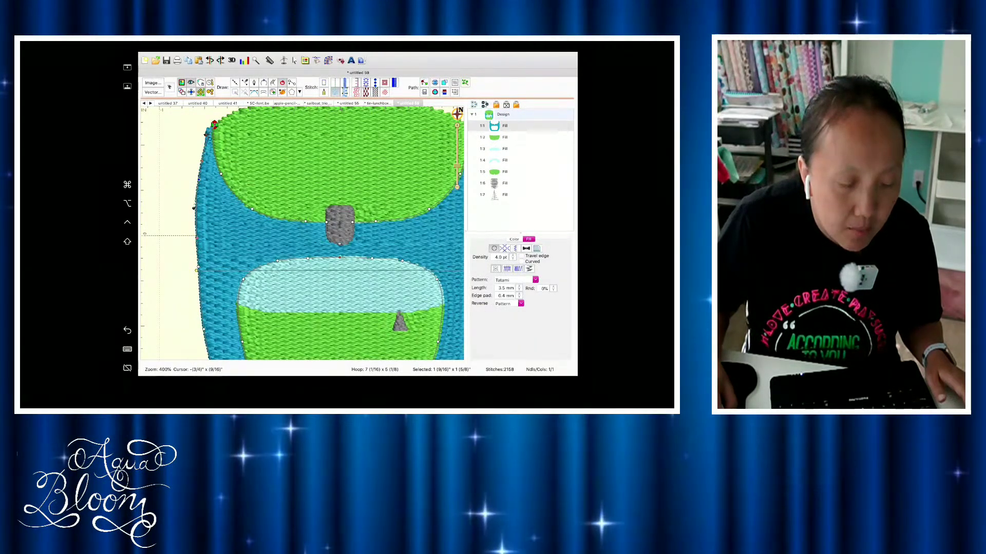
left_click_drag(210, 132, 215, 127)
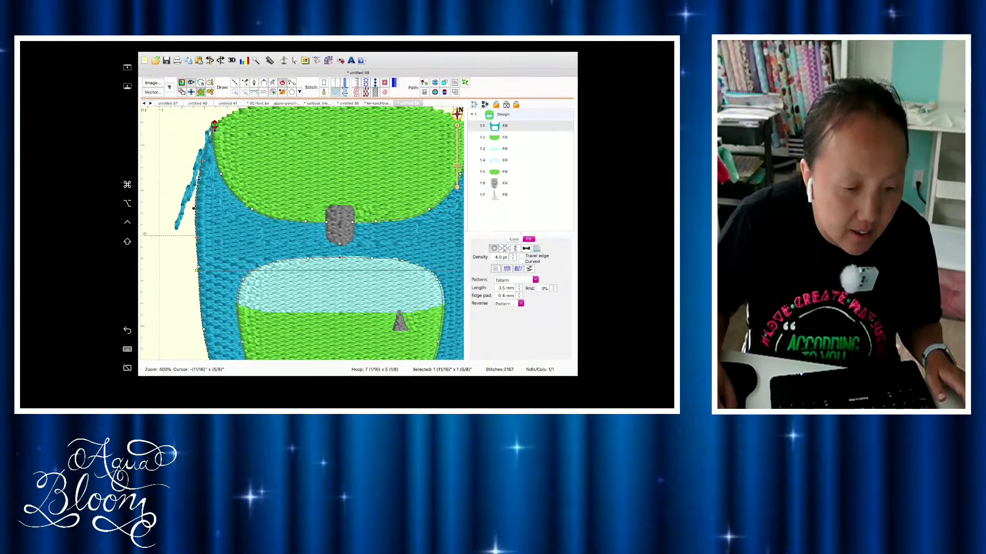
key("super+z")
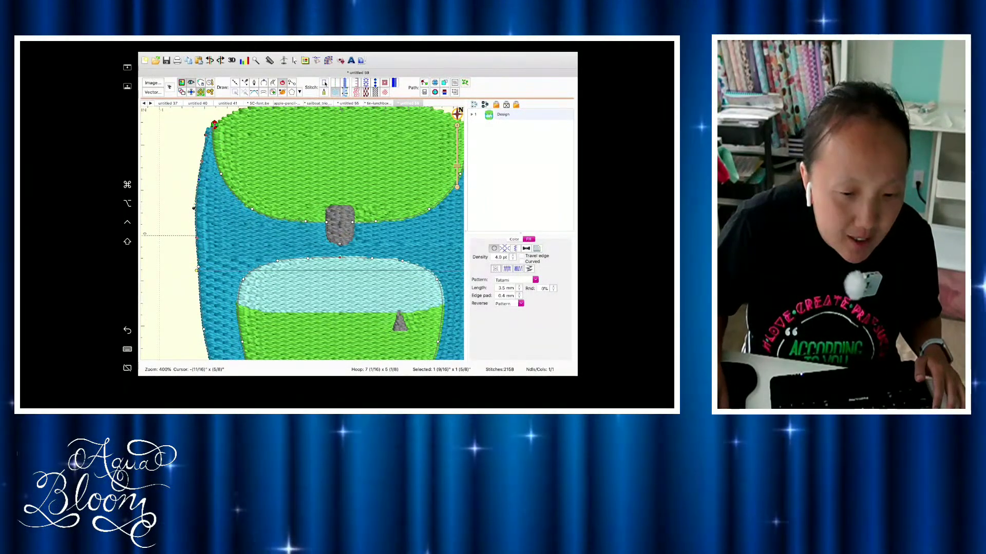
- Convert the blue body's fill to a plain outline and shift its inner curve slightly under the green flap's left edge
key("super+z")
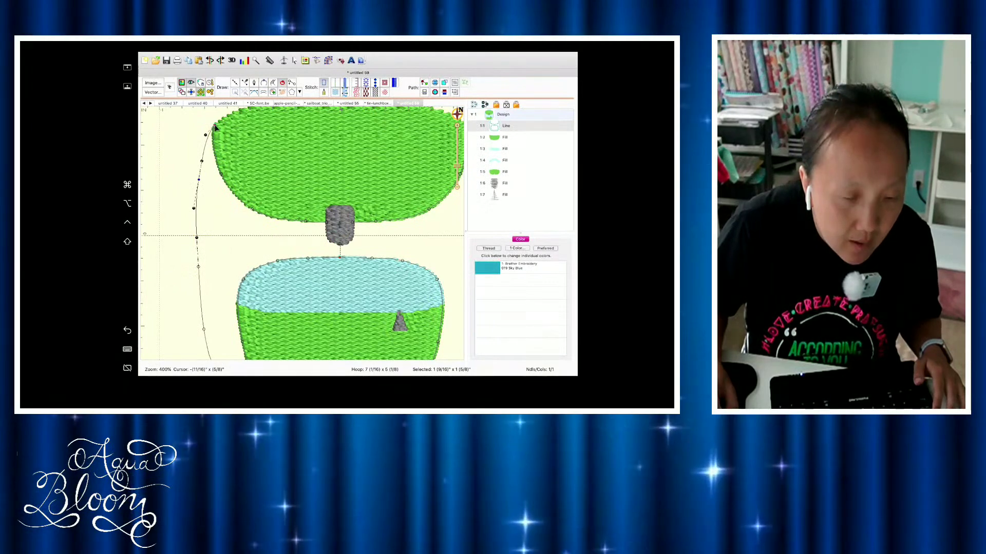
key("super+z")
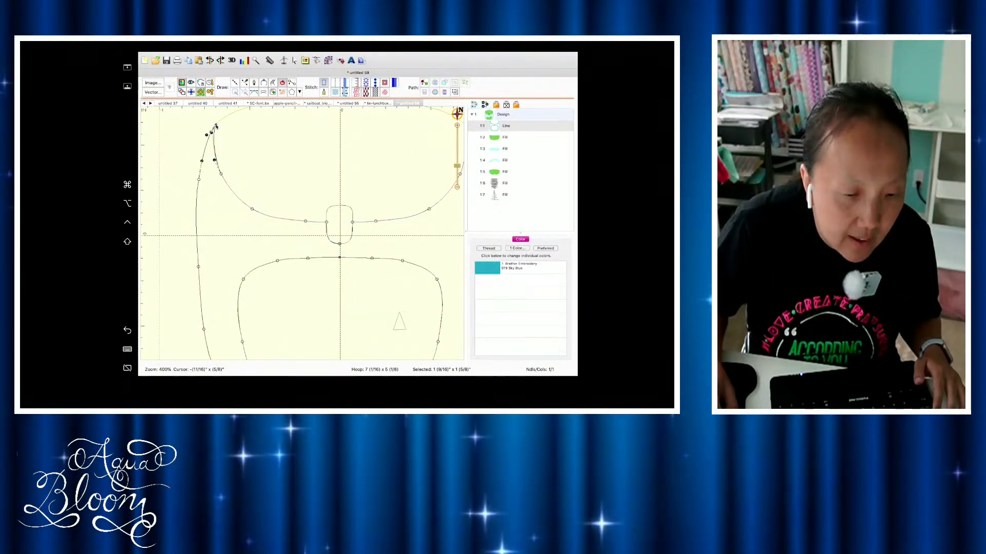
key("super+shift+z")
key("super+z")
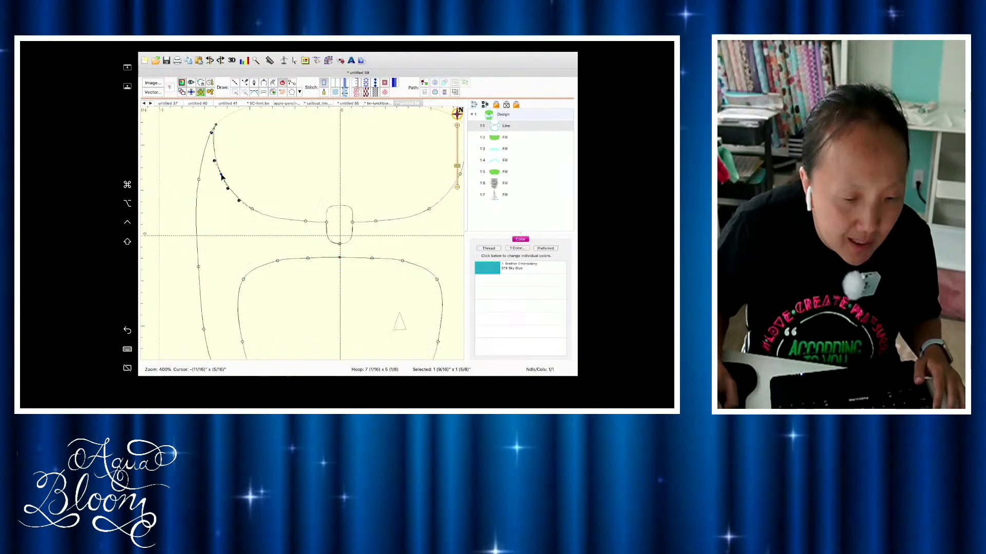
key("super+shift+z")
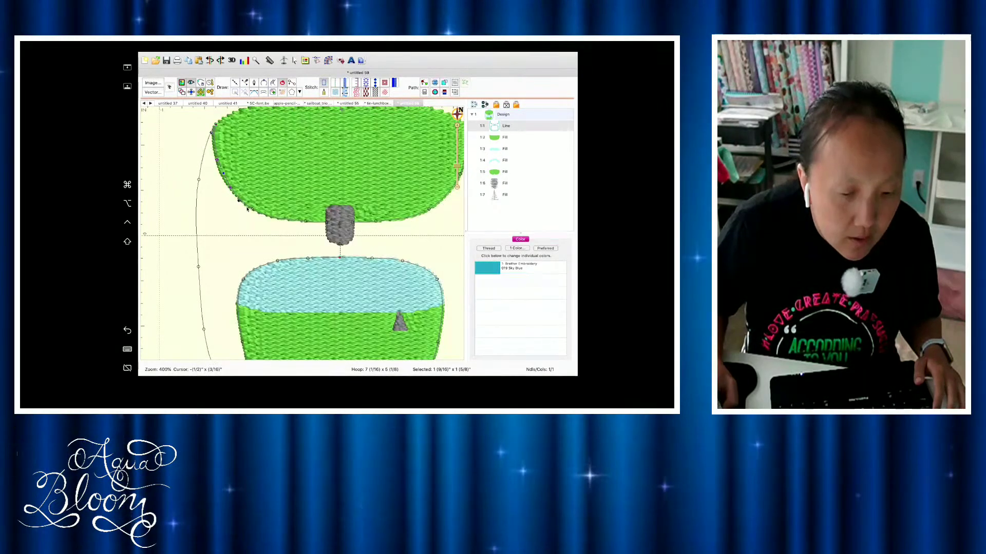
key("super+z")
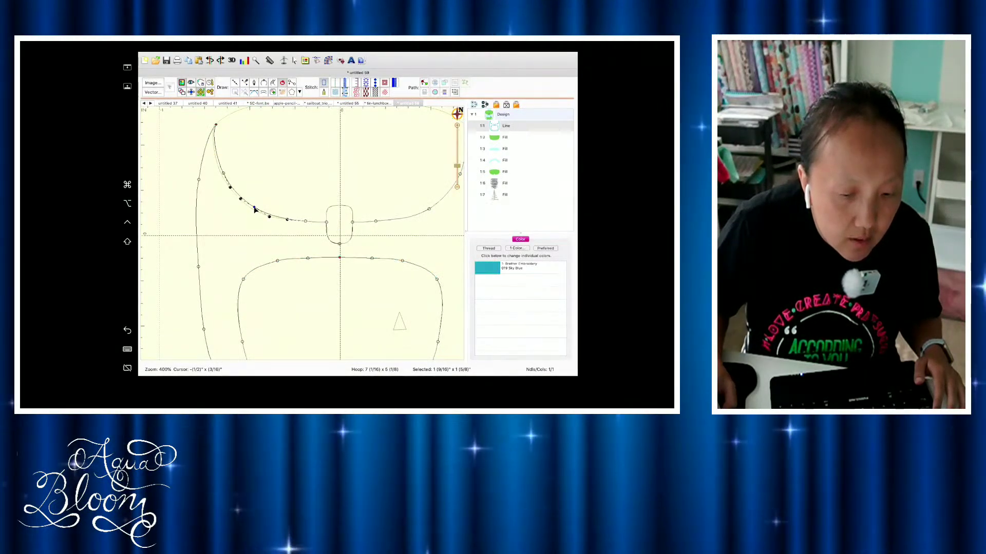
- Shift the blue body's inner outline points between the flap's lower-left curve and the buckle slightly under the green flap
key("super+shift+z")
key("super+z")
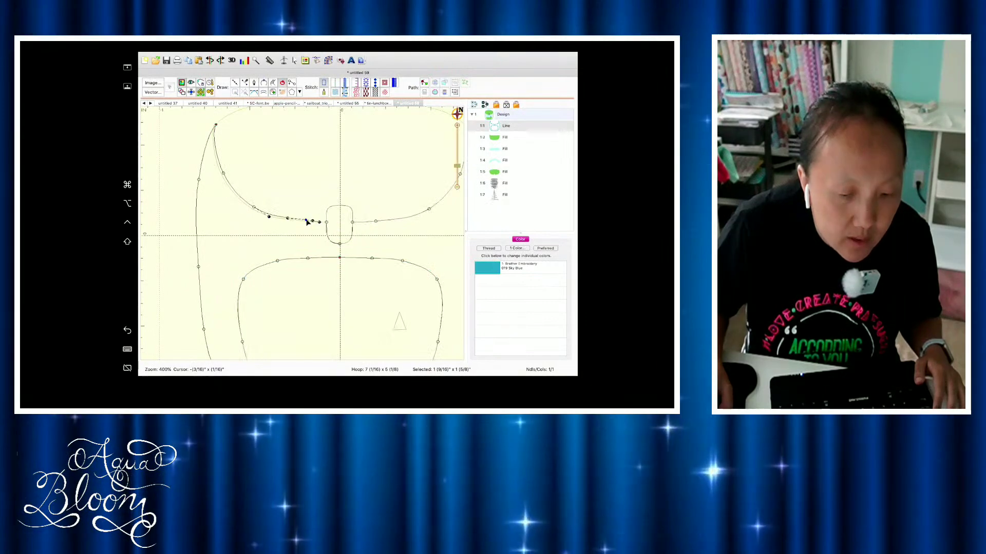
key("super+shift+z")
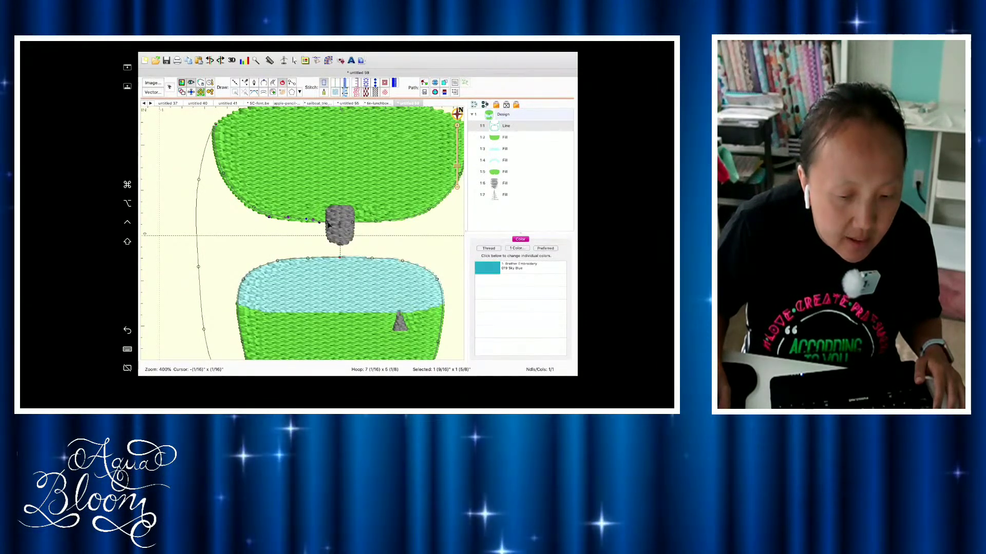
key("super+z")
key("super+shift+z")
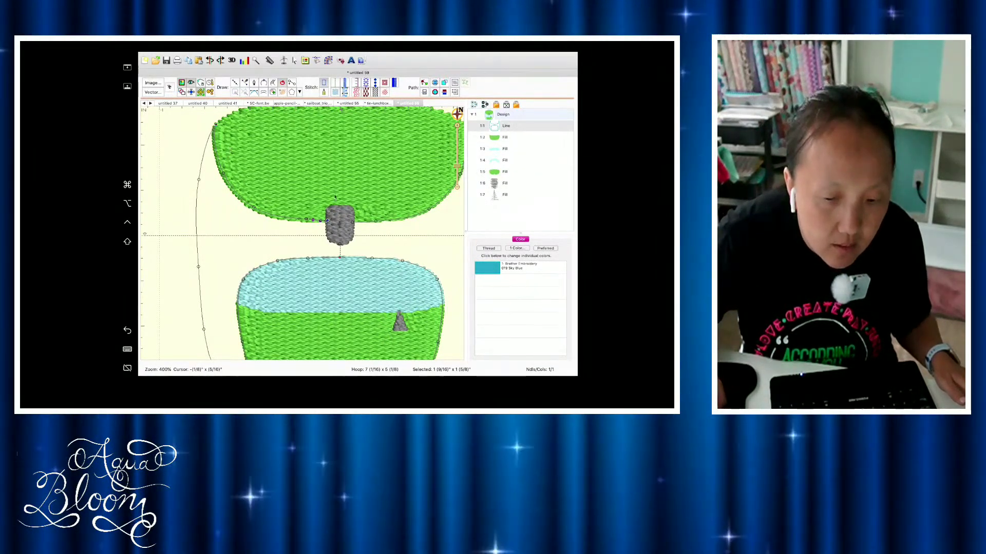
- Adjust the blue body's inner outline points from the buckle along the flap's lower-right curve to its right edge
left_click(353, 220)
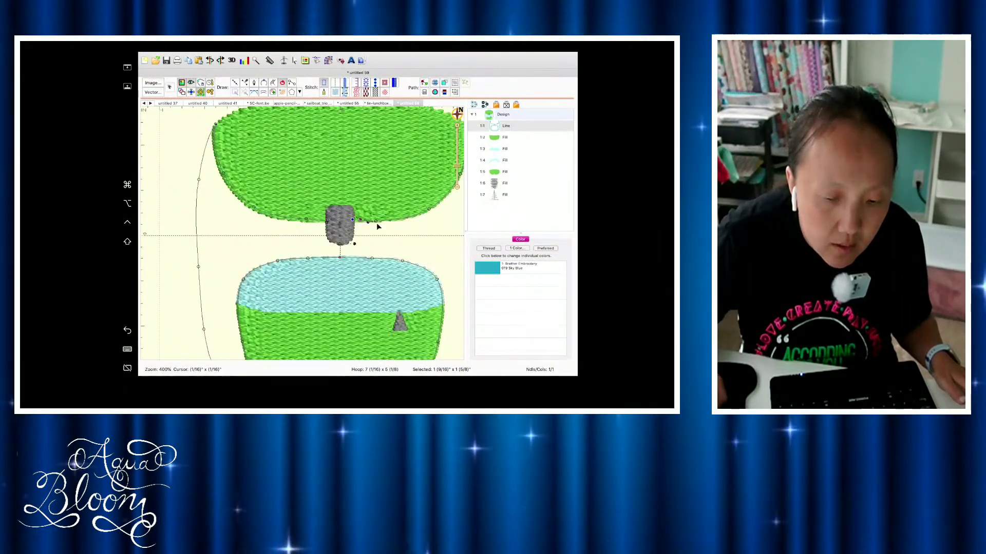
left_click(413, 219)
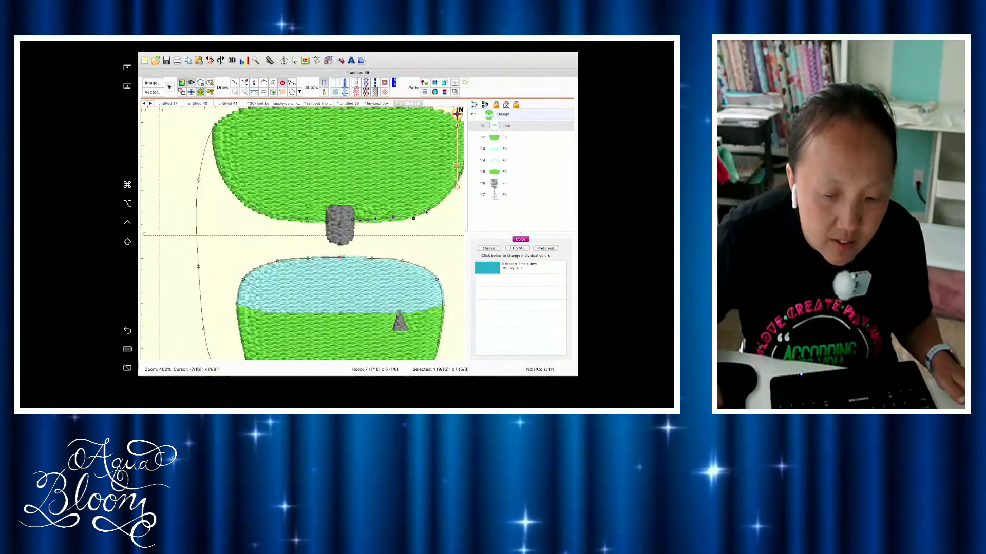
left_click_drag(425, 213, 440, 203)
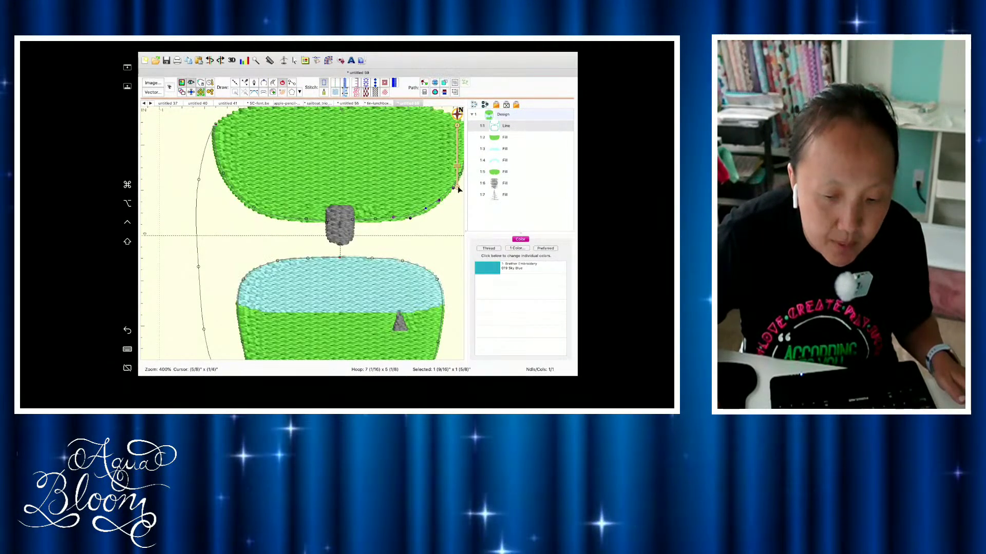
left_click(457, 188)
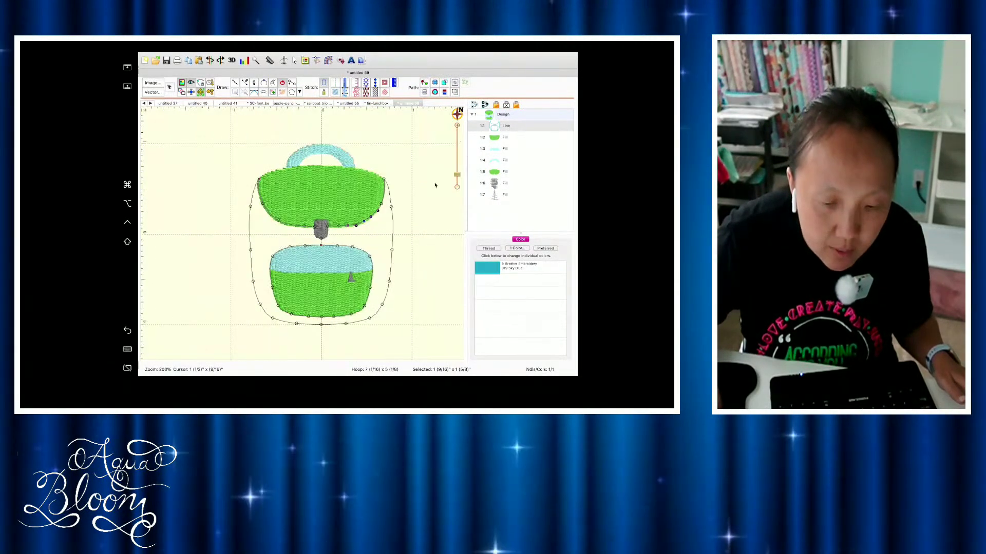
left_click_drag(381, 204, 380, 203)
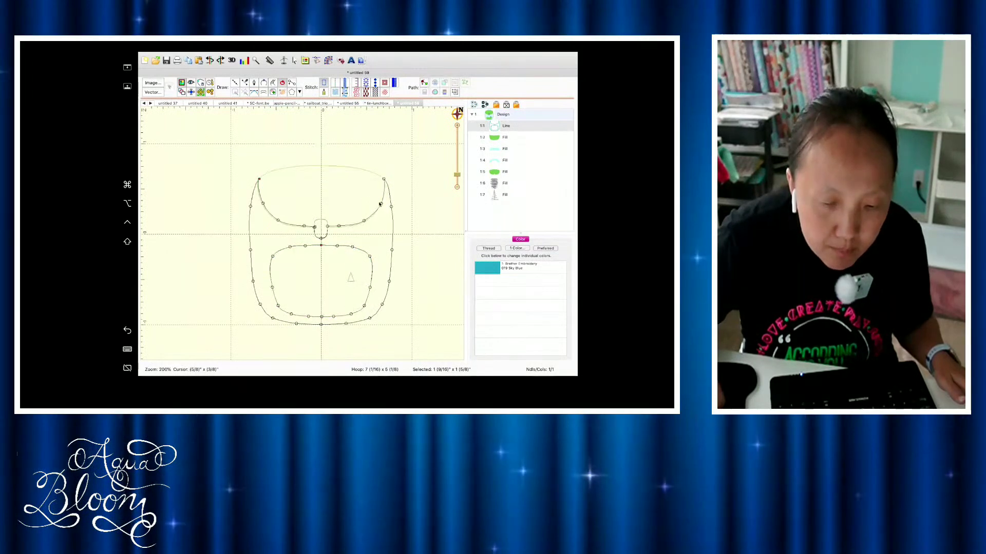
- Adjust the curve point on the green flap's lower-right edge
left_click(380, 204)
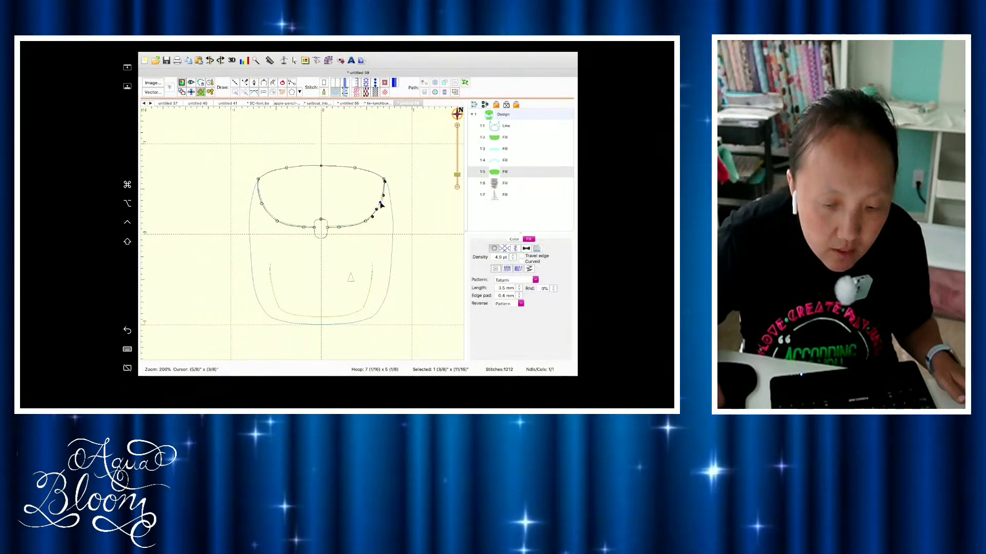
left_click(366, 222)
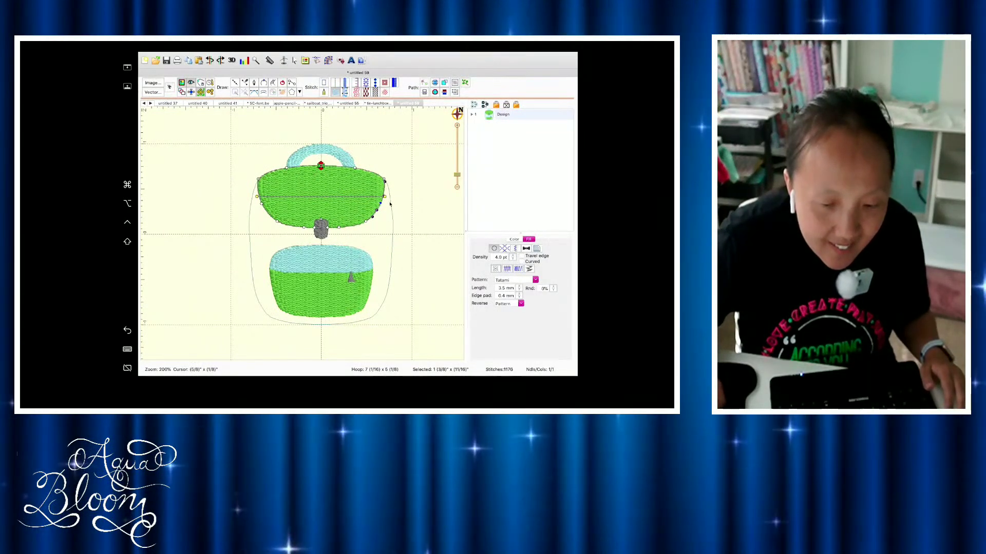
left_click(385, 181)
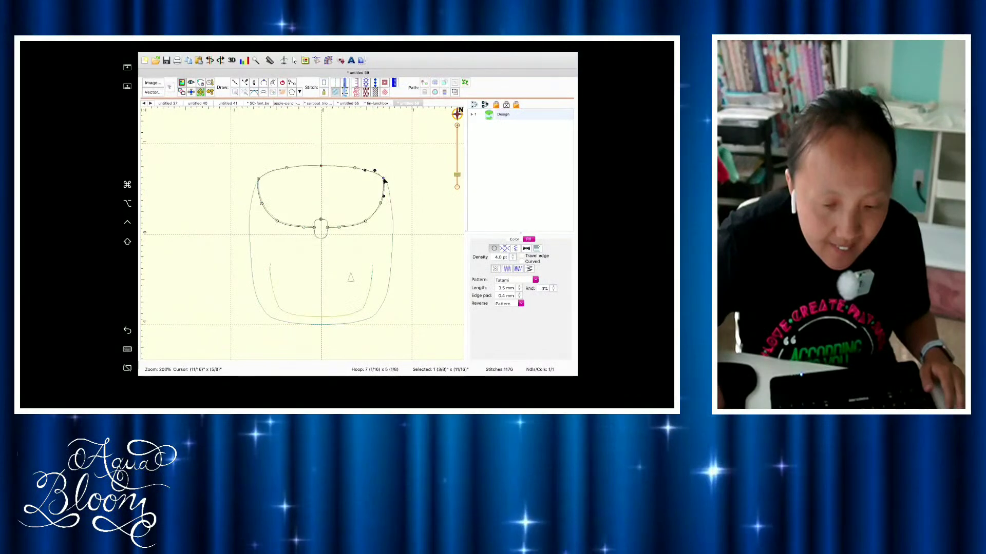
left_click(412, 195)
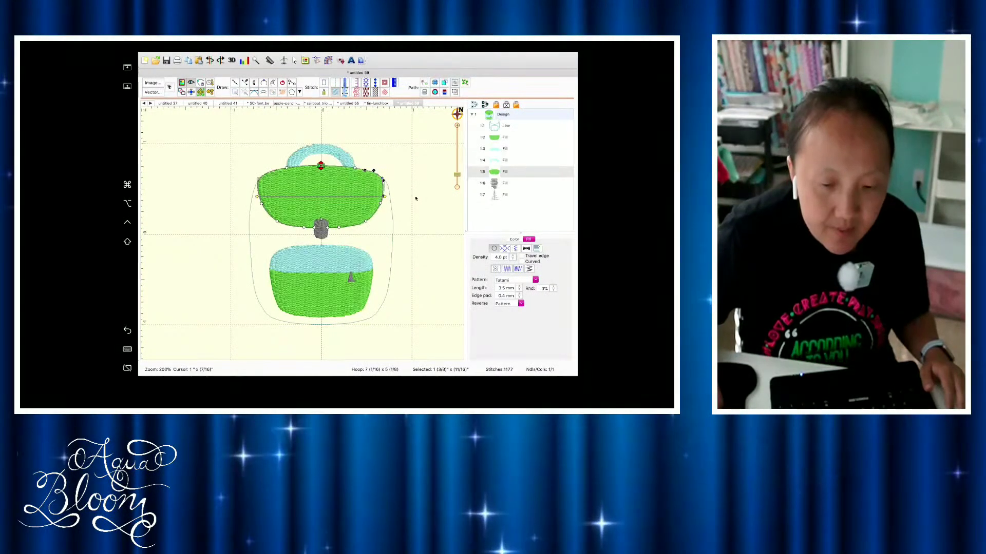
left_click(384, 188)
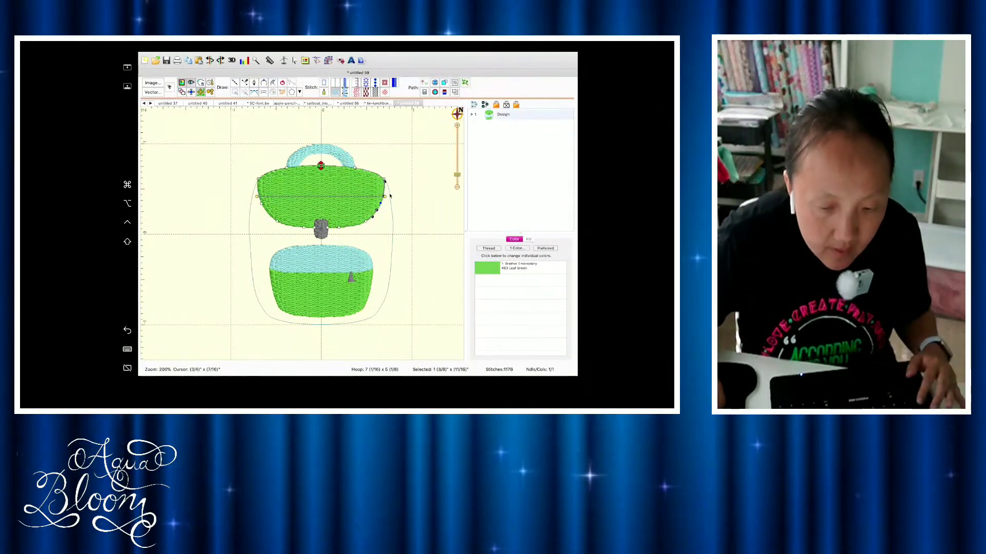
left_click(389, 196)
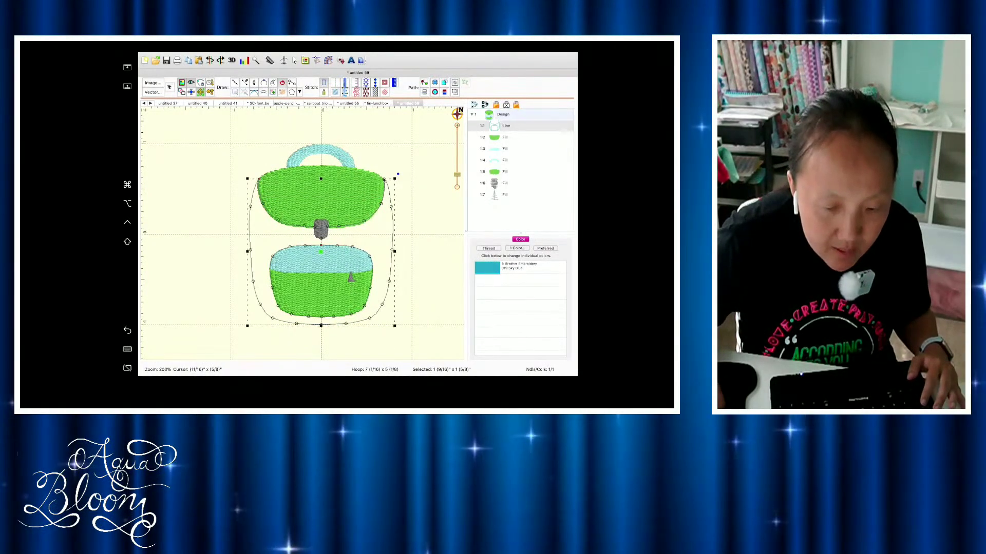
left_click(384, 180)
left_click(384, 180)
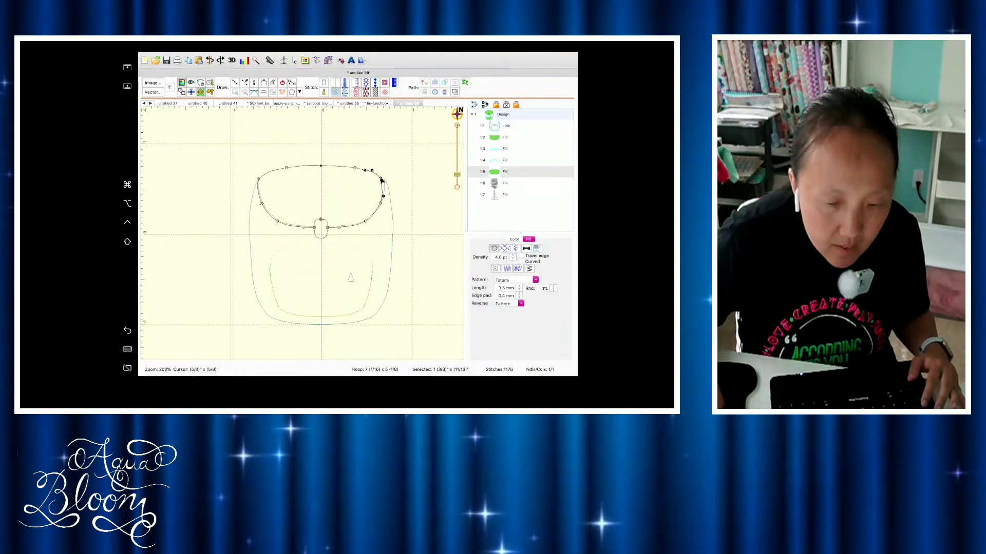
left_click(389, 200)
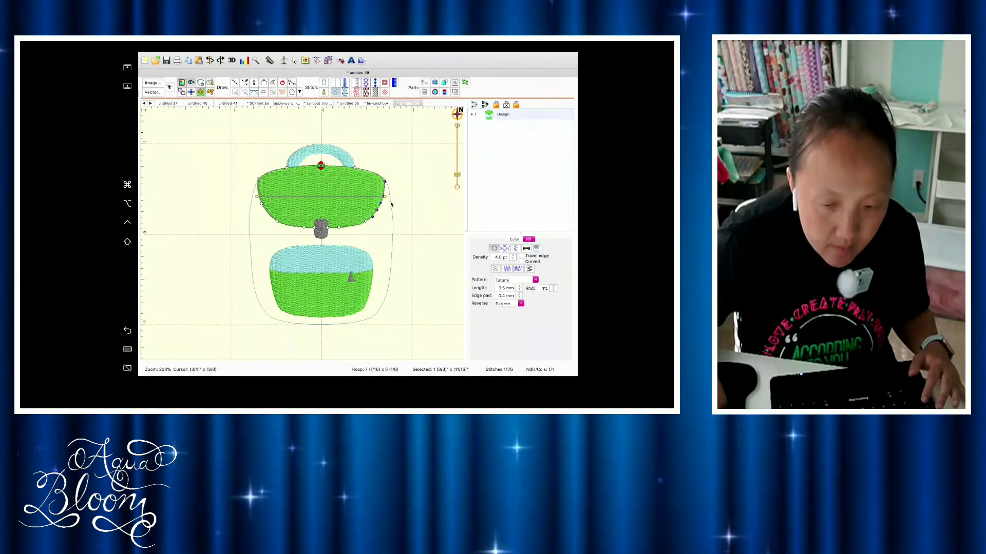
- Adjust the blue body's upper-right corner and the inner edge below it, and convert the outline back to a fill
left_click(393, 185)
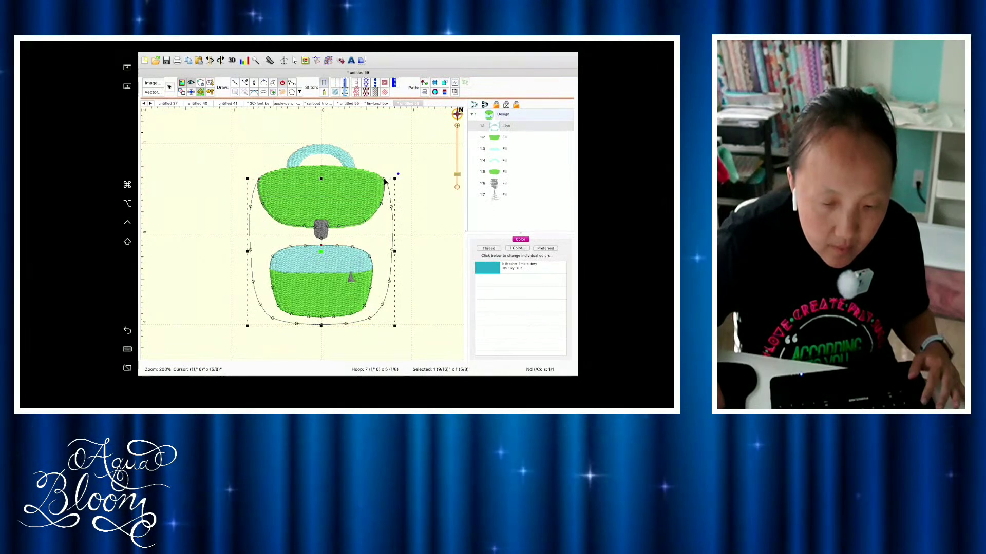
left_click(383, 180)
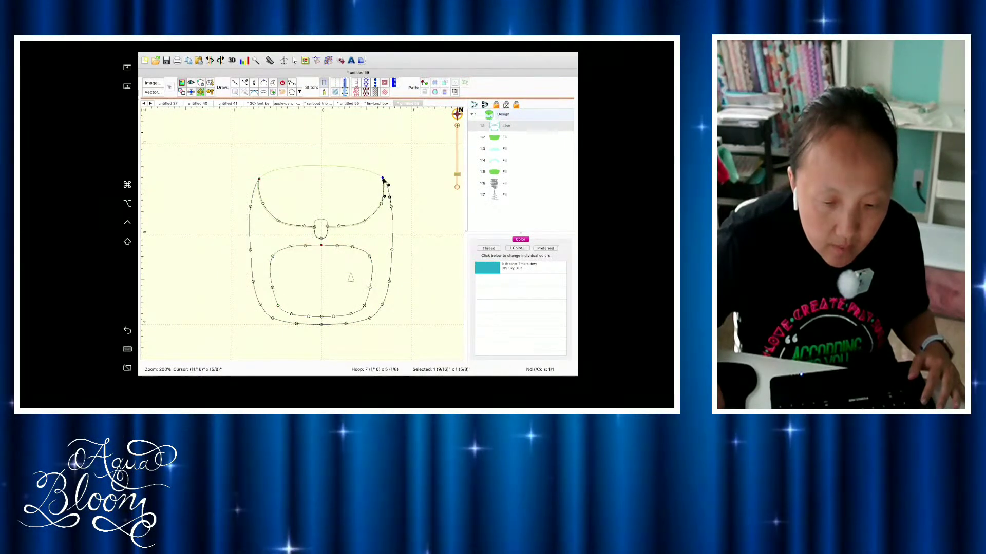
left_click(383, 183)
left_click(381, 206)
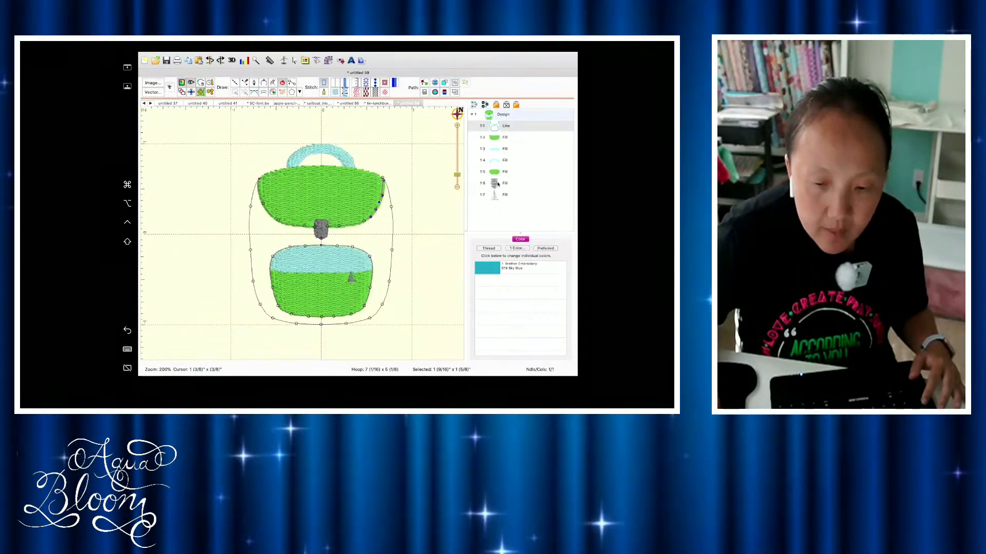
left_click(334, 93)
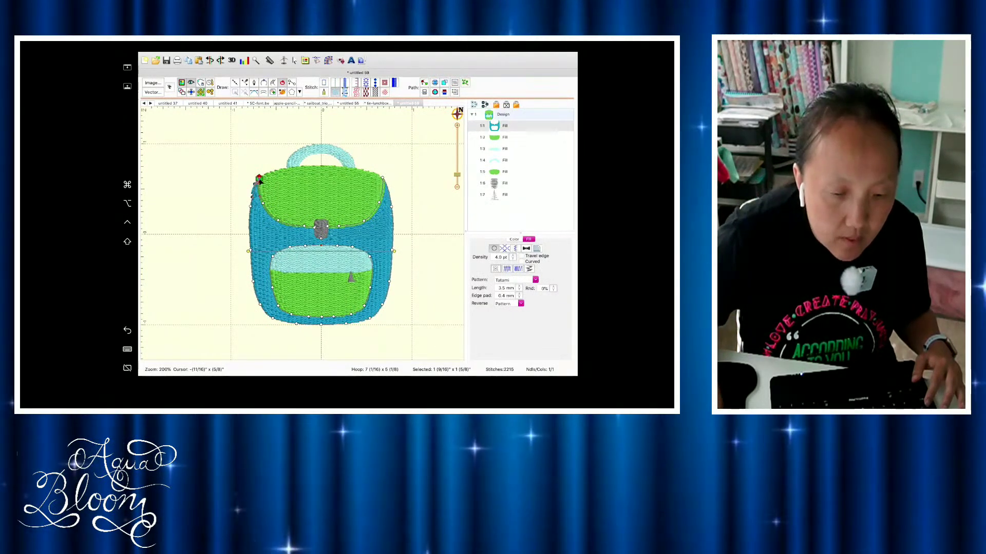
- Return the blue body to a plain outline, reshape the curve at its upper-left tip, and convert it to a fill again
left_click(457, 125)
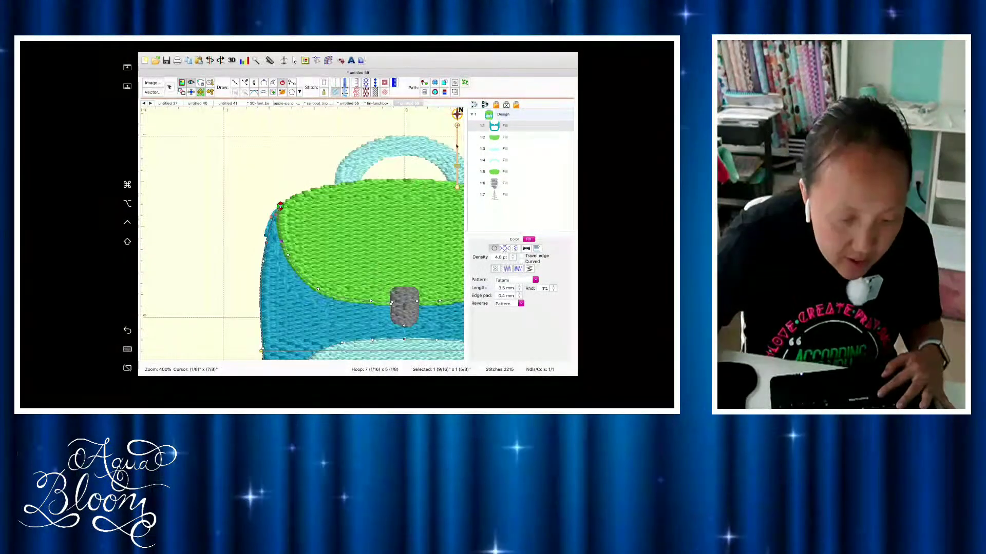
left_click(457, 126)
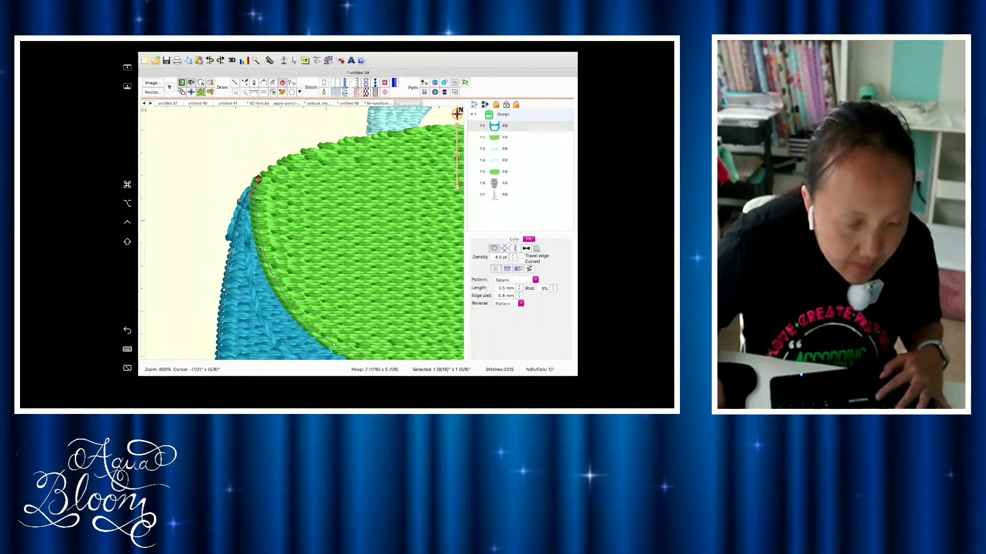
scroll(257, 217, "up", 2)
scroll(257, 217, "left", 2)
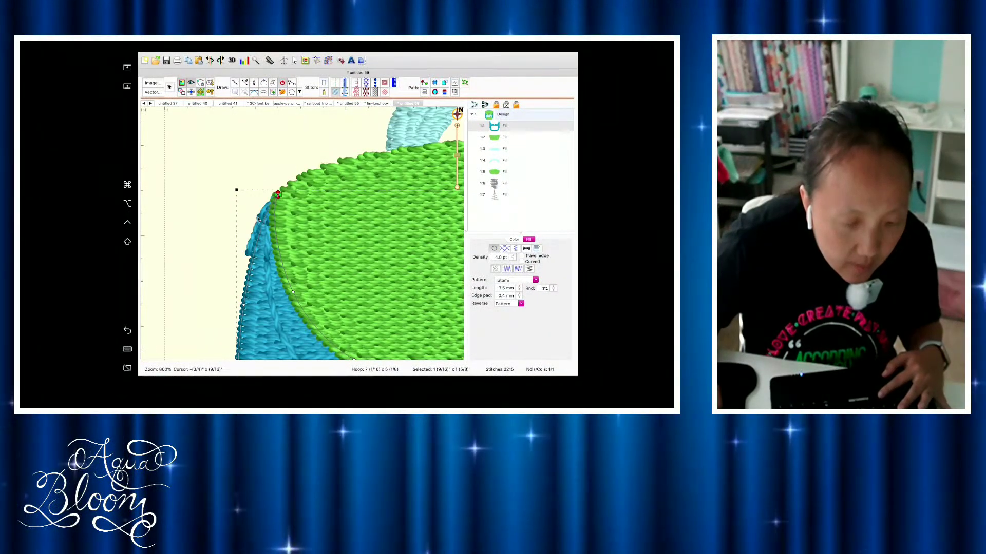
left_click(325, 83)
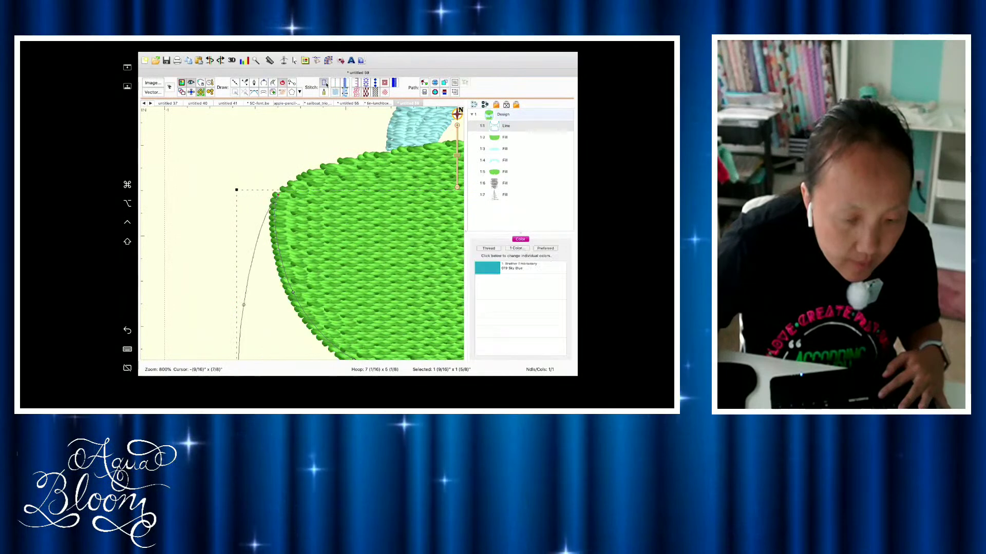
left_click(278, 196)
left_click_drag(259, 217, 260, 213)
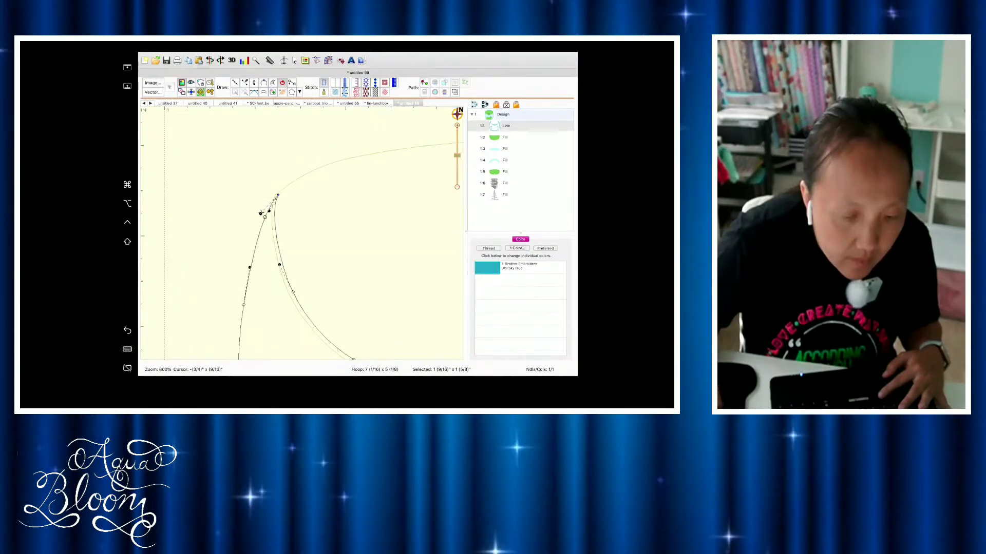
left_click(334, 93)
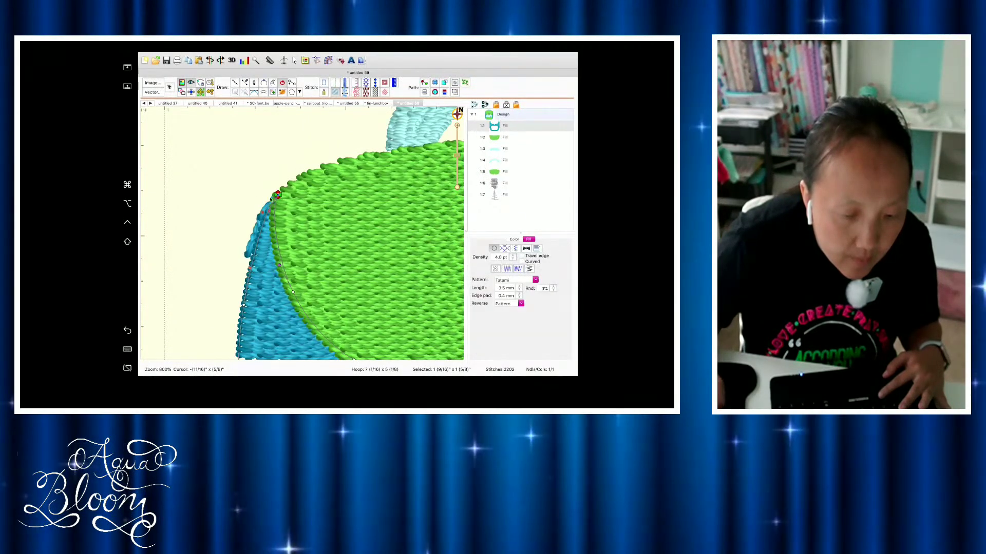
- Refine the curve handle at the filled blue body's upper-left tip beside the flap, and deselect the body to view the whole backpack
left_click_drag(262, 212, 287, 191)
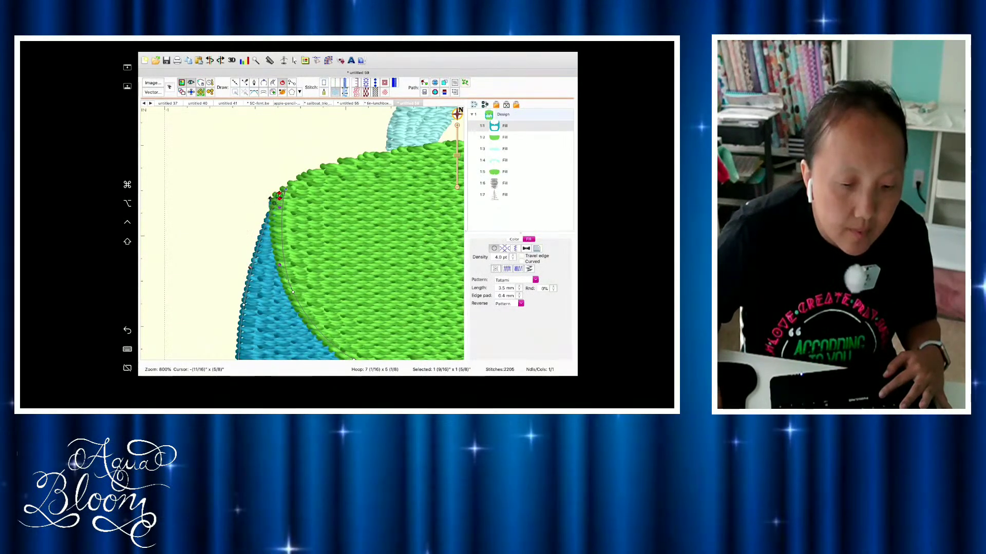
left_click_drag(270, 198, 263, 200)
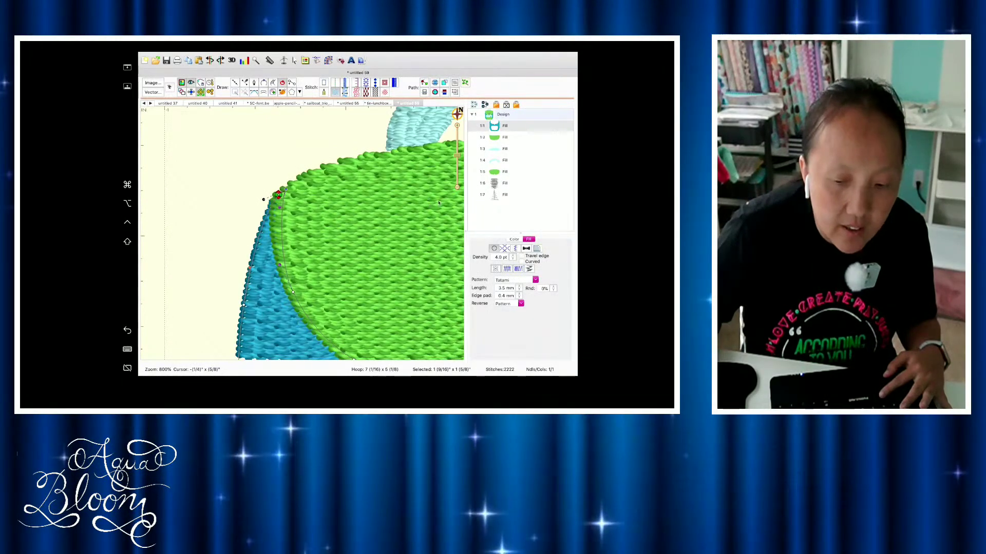
left_click(457, 187)
left_click(457, 187)
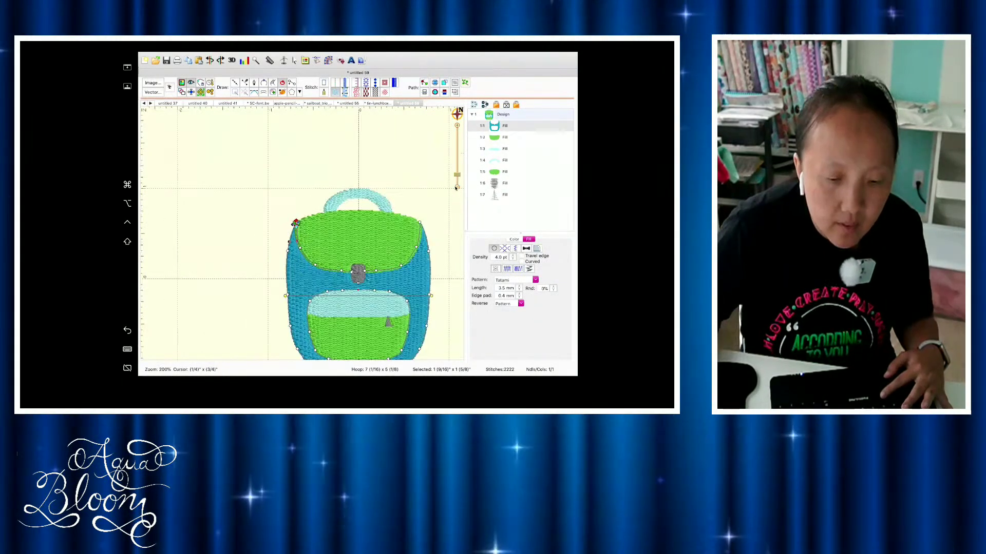
left_click(457, 187)
left_click(394, 278)
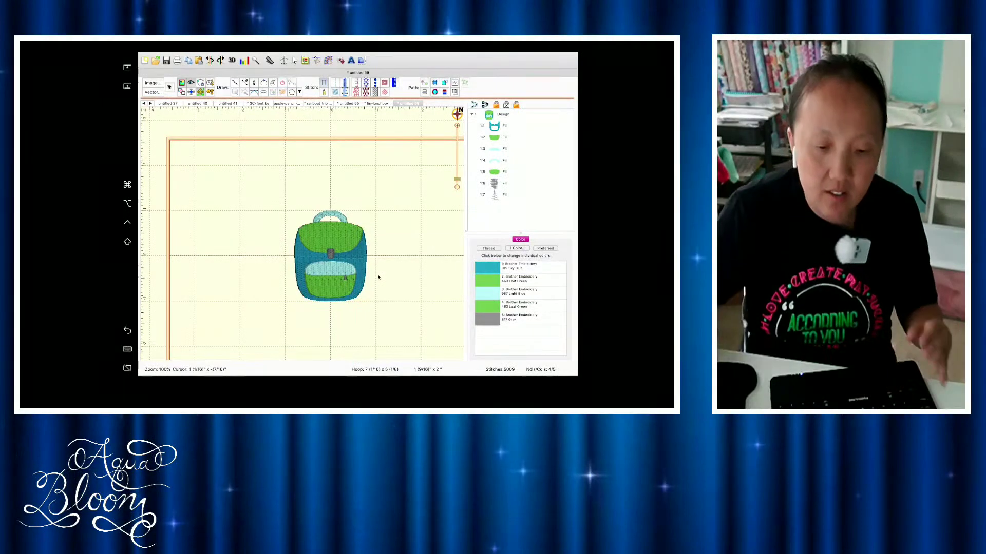
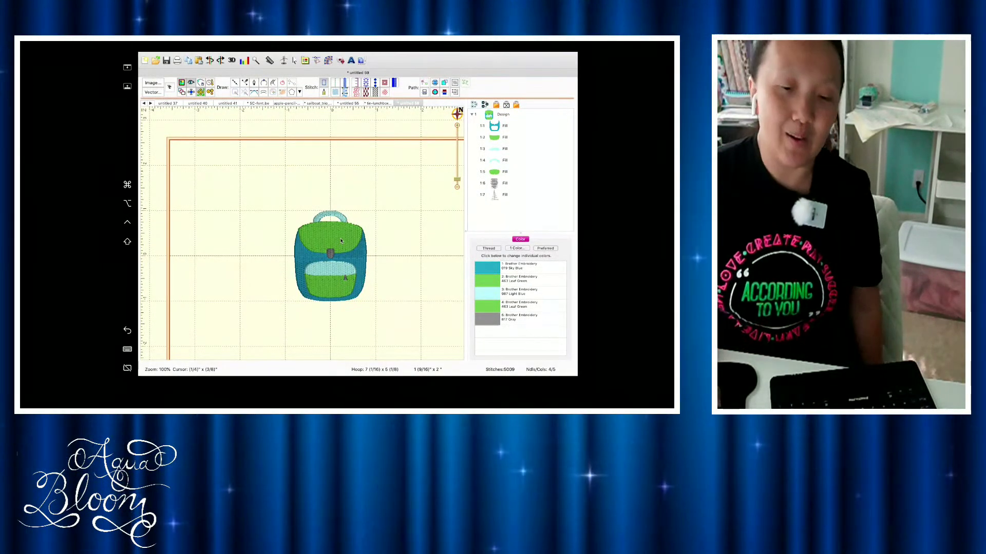
- Inspect the green flap's fill settings up close, and compare the backpack with the one in the school-supplies layout
left_click(457, 126)
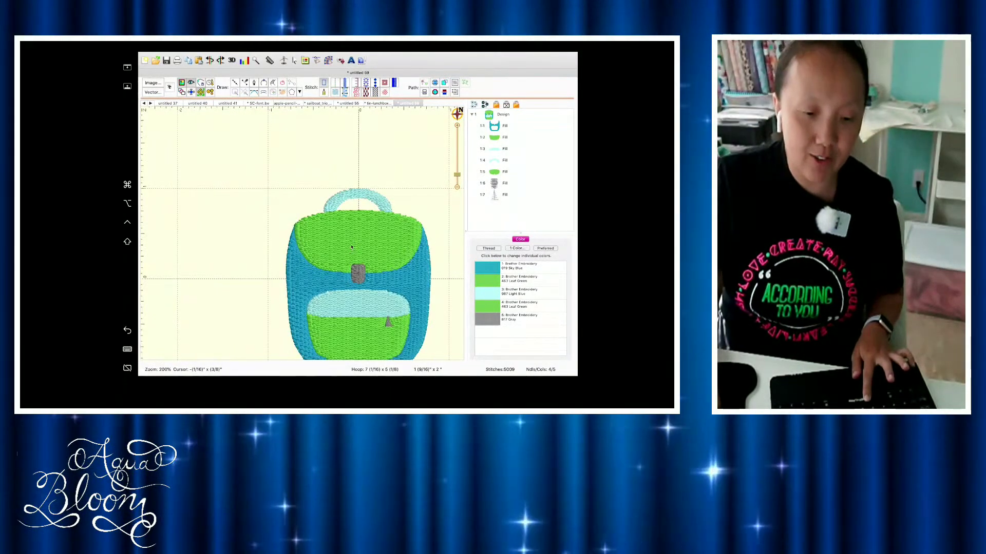
left_click(342, 218)
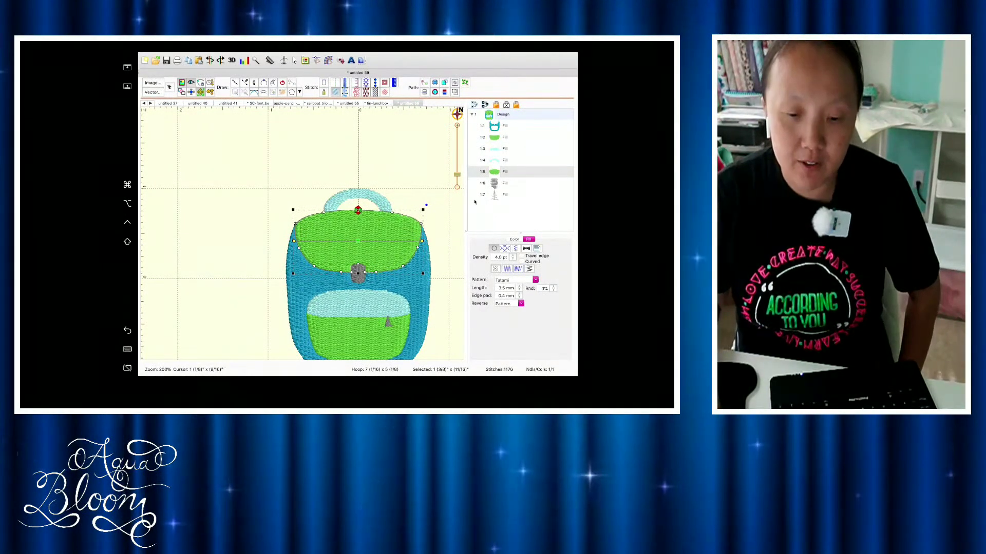
left_click(458, 188)
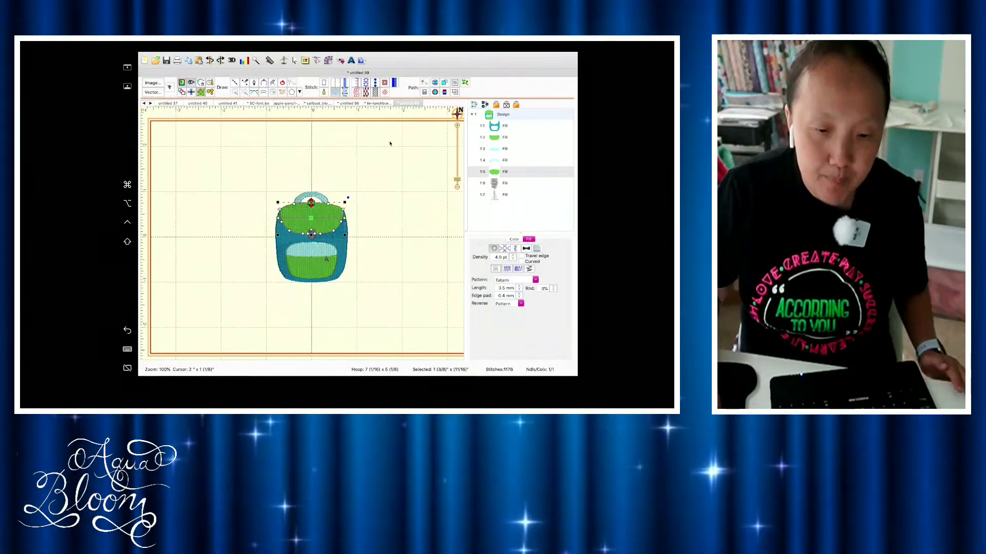
left_click(372, 103)
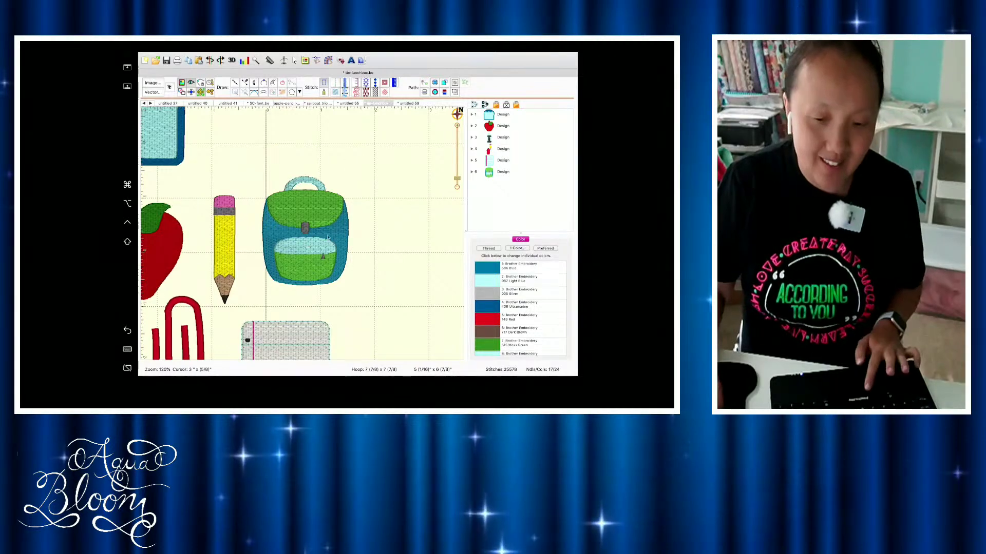
left_click(458, 188)
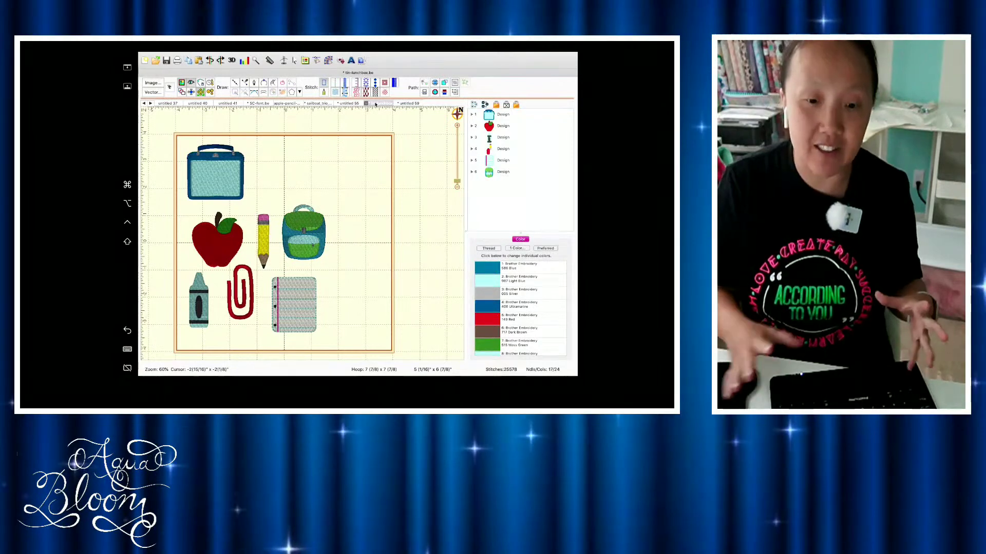
- Return to the single backpack design, examine its stitching up close, and deselect the green flap
left_click(410, 105)
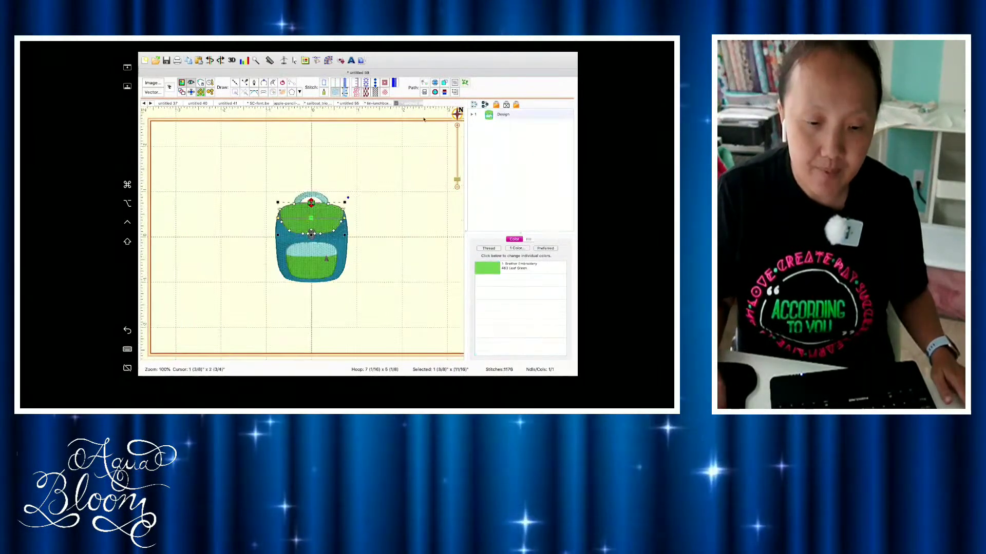
left_click(457, 188)
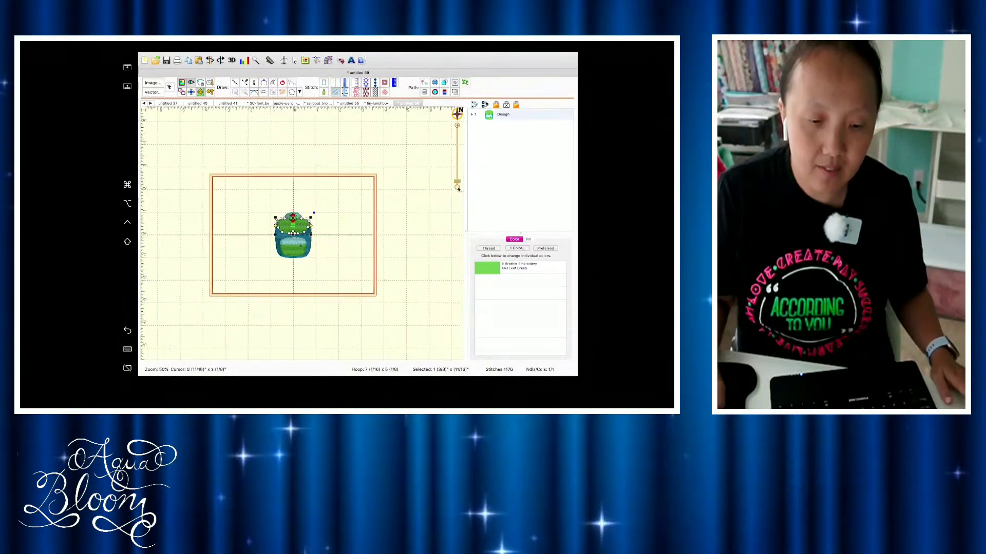
left_click(457, 125)
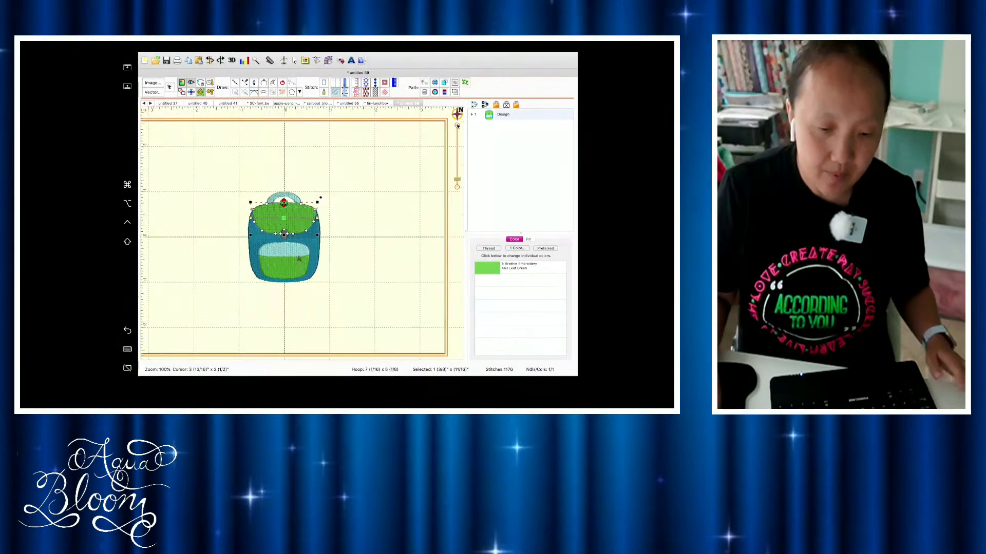
left_click(457, 125)
left_click_drag(390, 276, 403, 276)
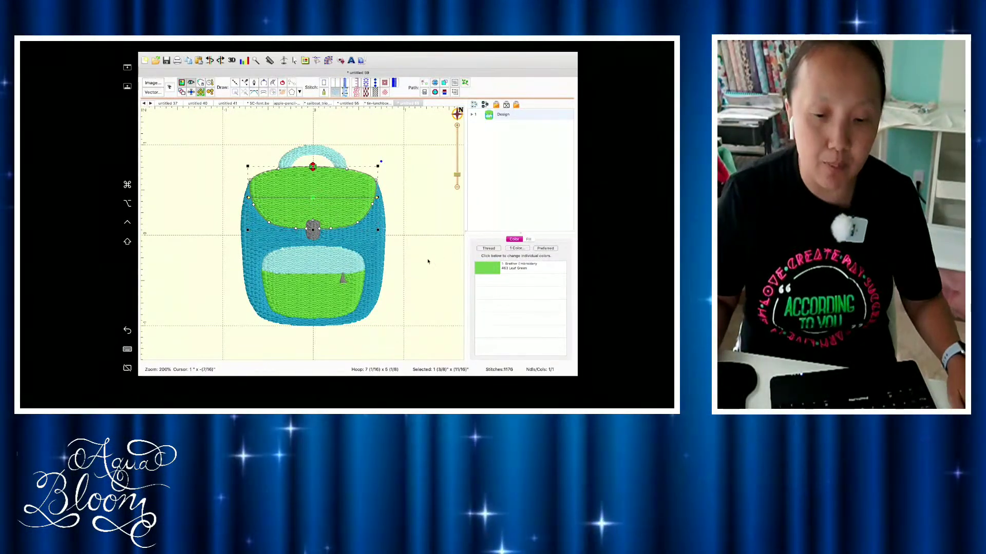
left_click(456, 188)
left_click(431, 231)
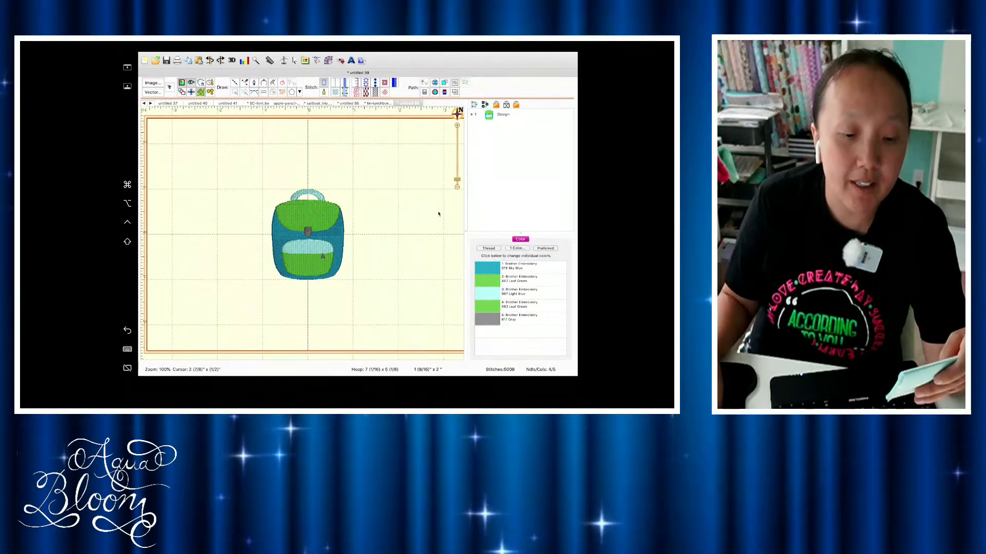
- Examine the entire backpack's fills at close range and view its placement within the whole hoop
left_click(457, 125)
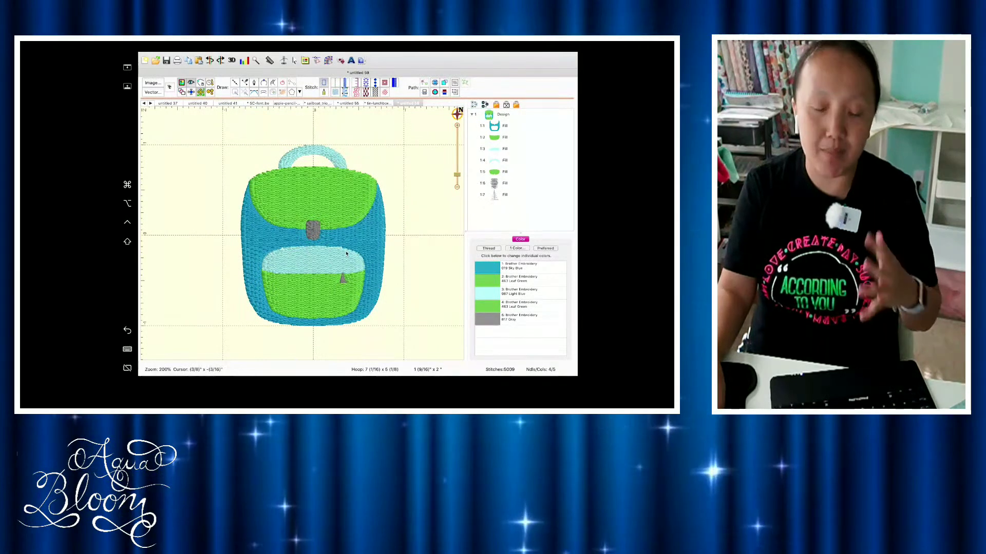
left_click(458, 188)
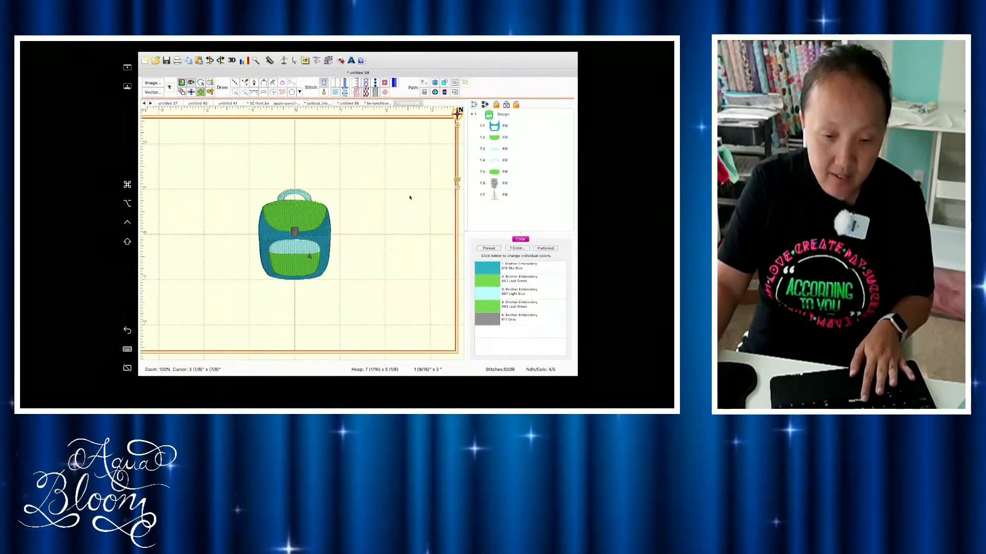
mouse_move(353, 213)
left_mouse_down()
mouse_move(396, 222)
mouse_move(363, 205)
left_mouse_up()
left_click(457, 187)
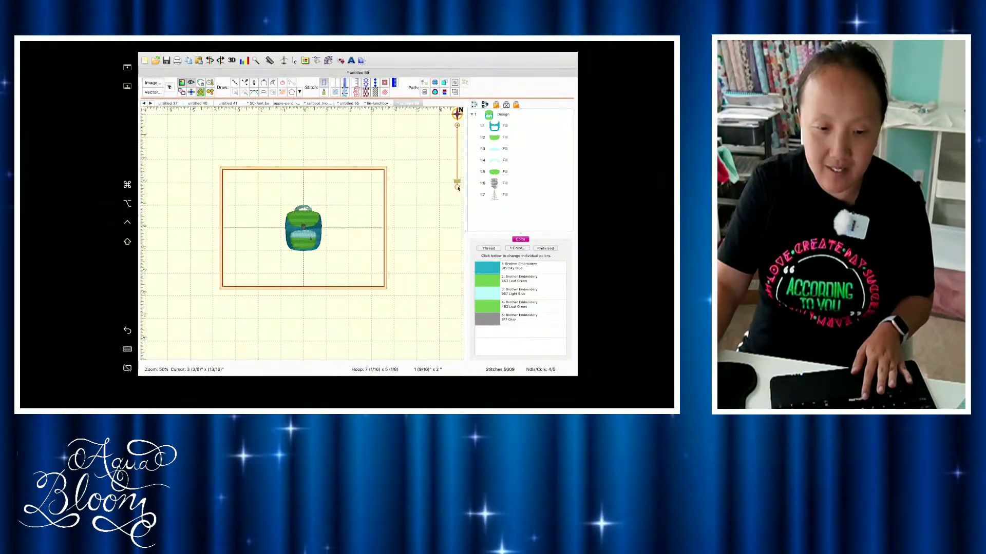
- Inspect the apple's fill settings in the school-supplies layout, and return to the single backpack design for a closer view
left_click(381, 104)
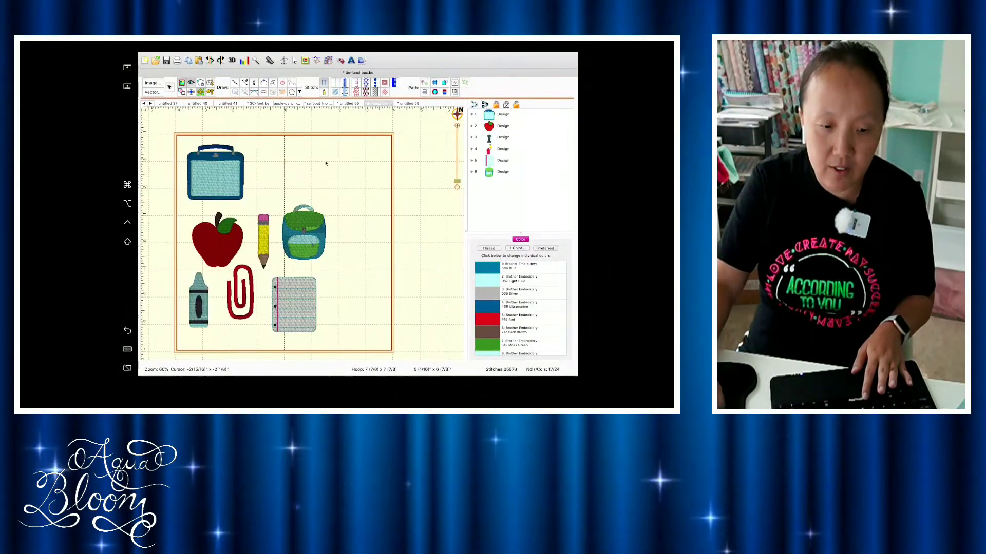
left_click(218, 252)
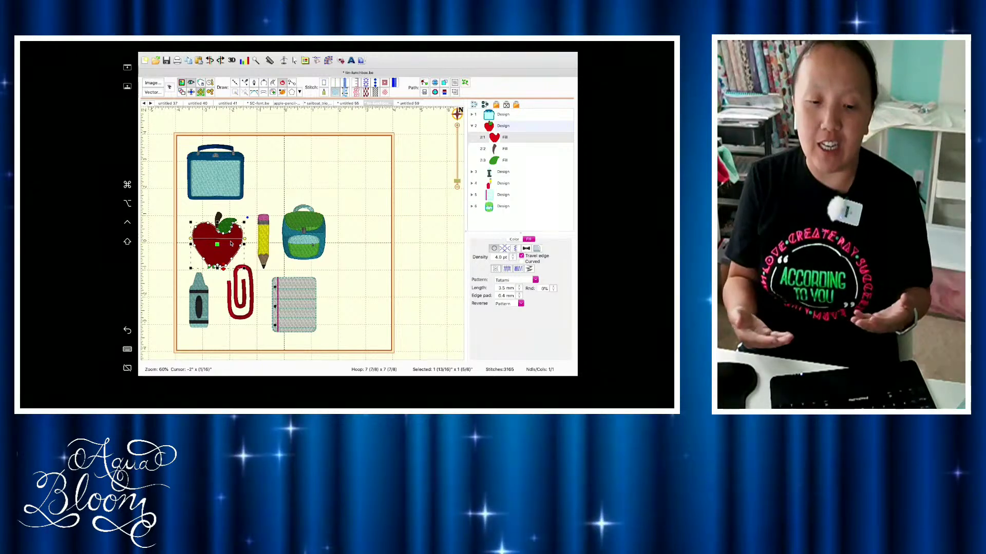
left_click(414, 104)
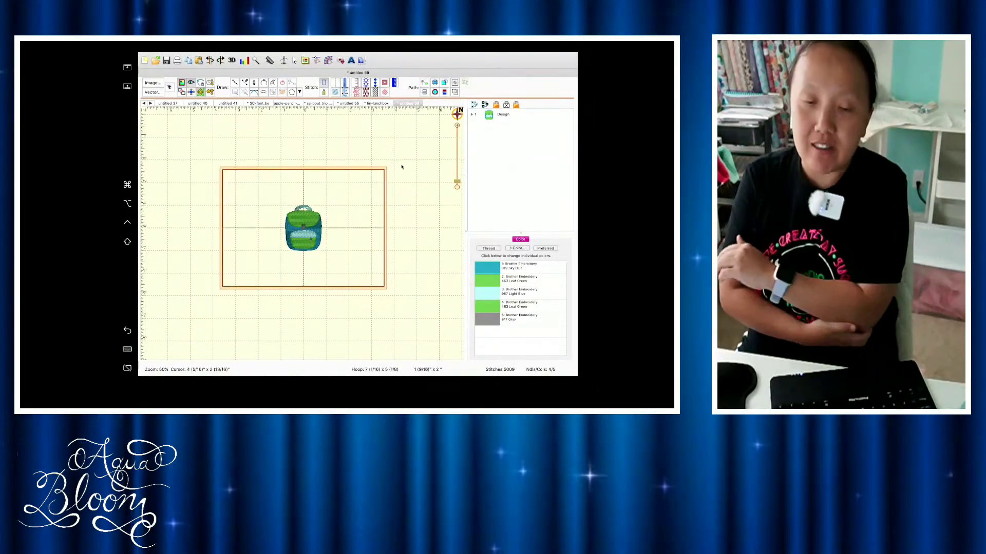
left_click(457, 126)
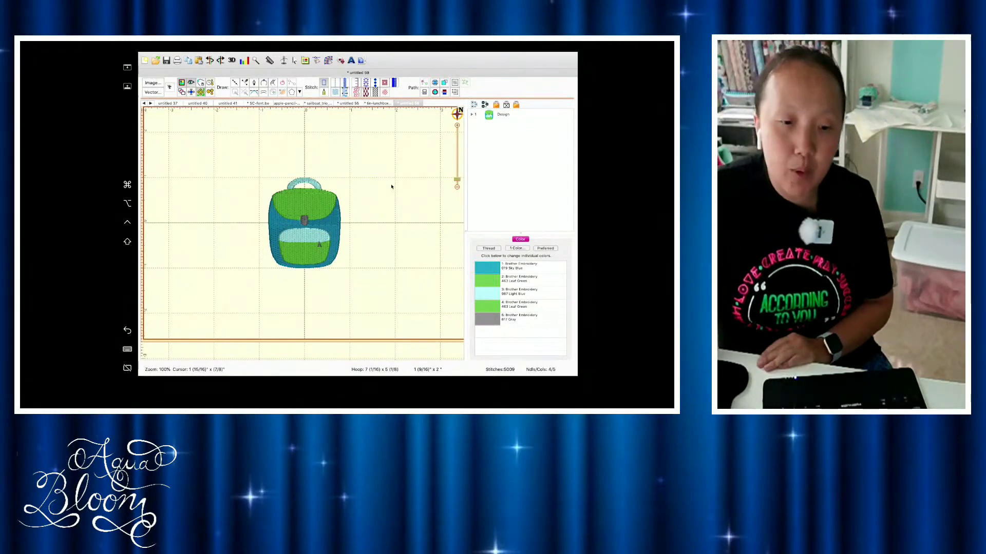
- Open the design with two sketch-style backpacks, lunchbox, pencil and paper clip, and examine its light fill stitching up close
left_click(375, 105)
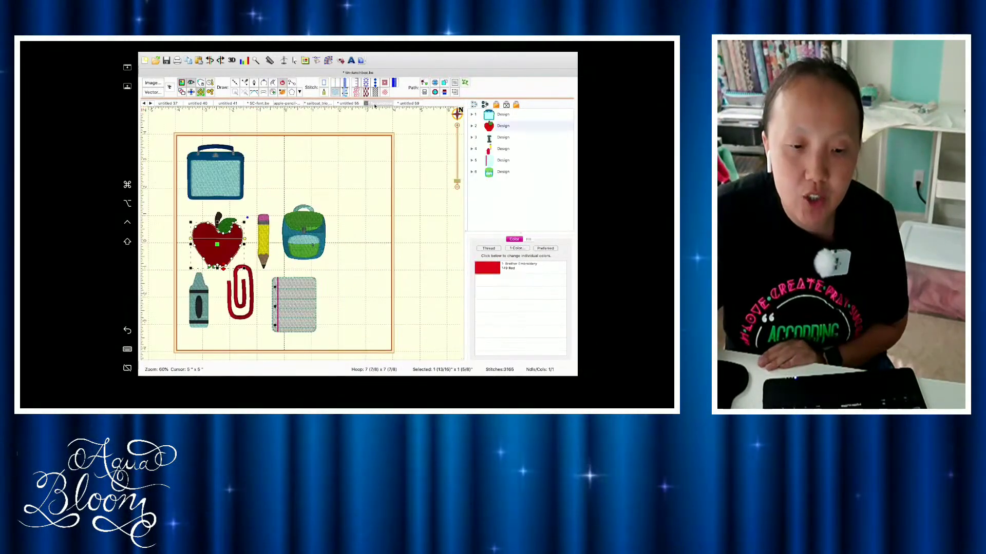
left_click(345, 106)
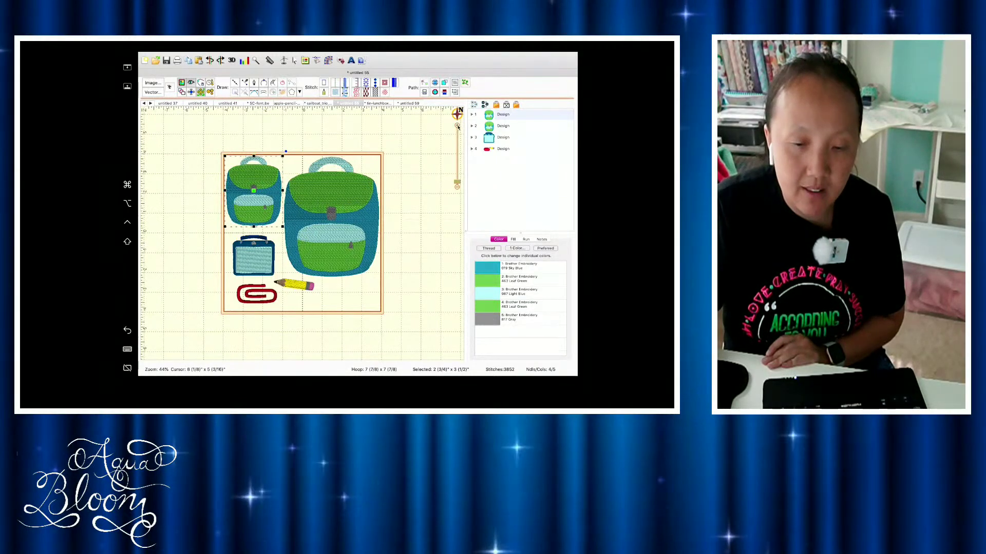
left_click(457, 126)
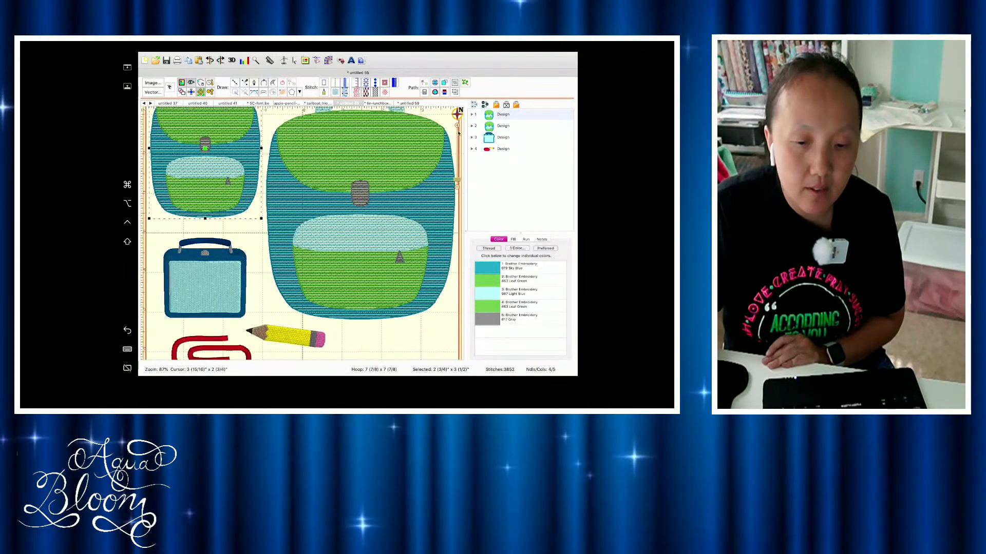
left_click(458, 187)
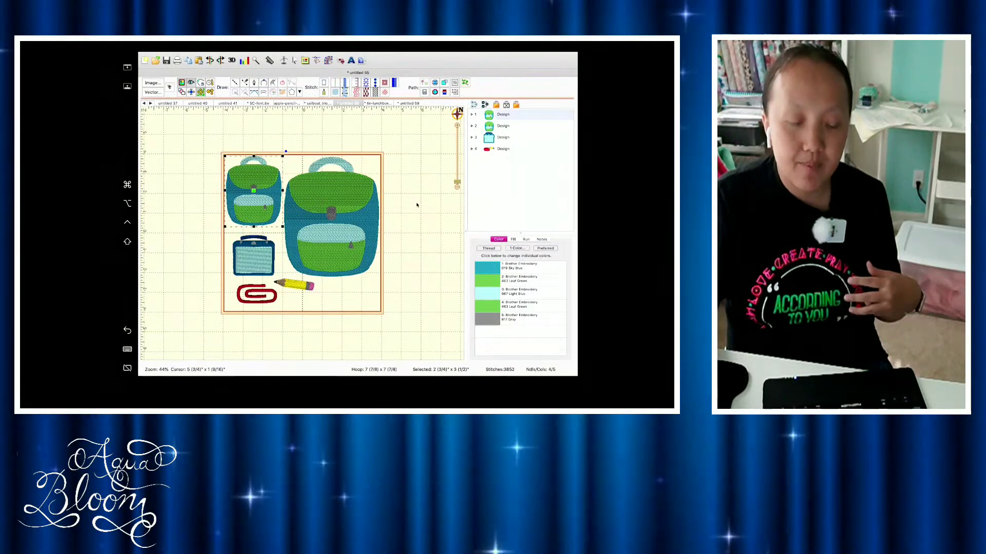
- Examine the sailboat trio's bean-stitch outlines up close, and compare them with the sketch-style backpack design
left_click(319, 104)
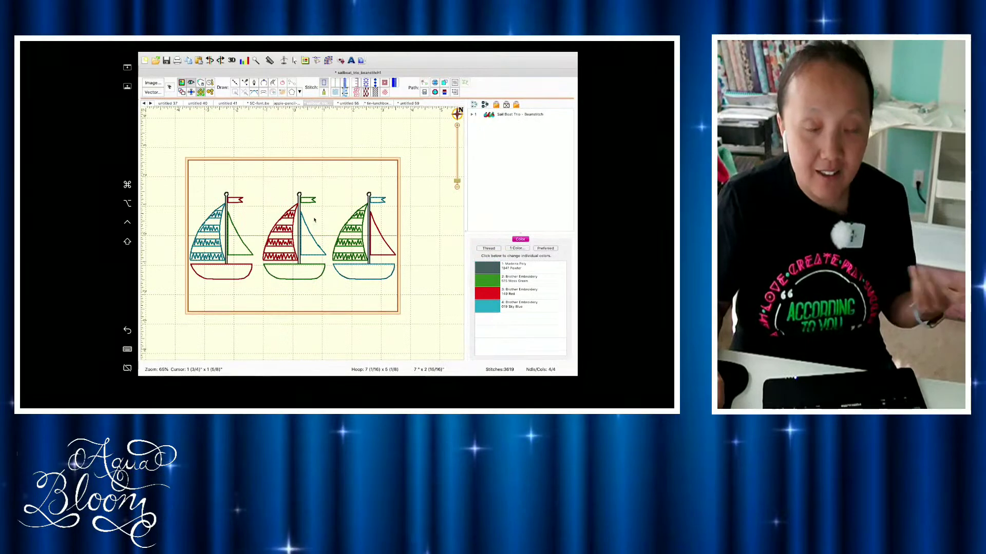
left_click(458, 125)
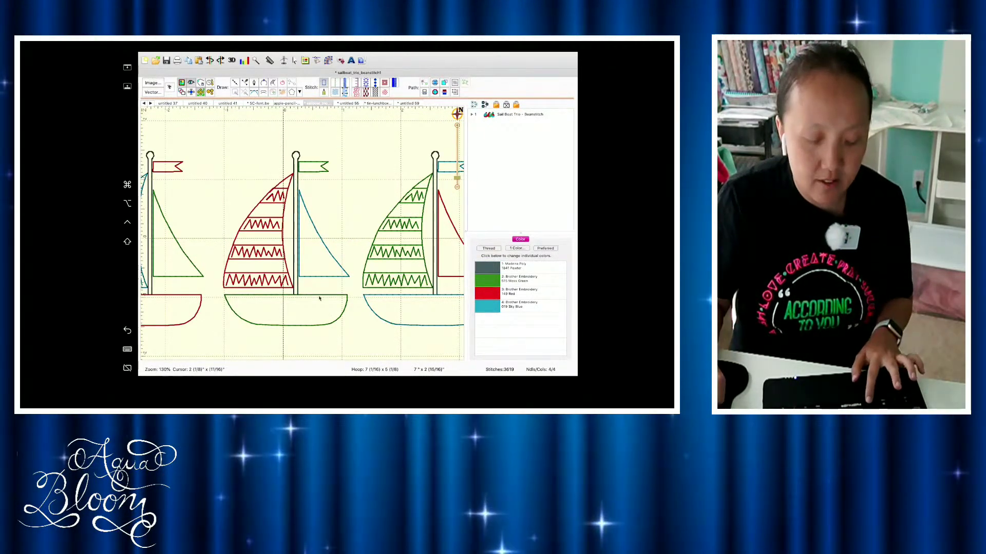
scroll(369, 267, "left", 2)
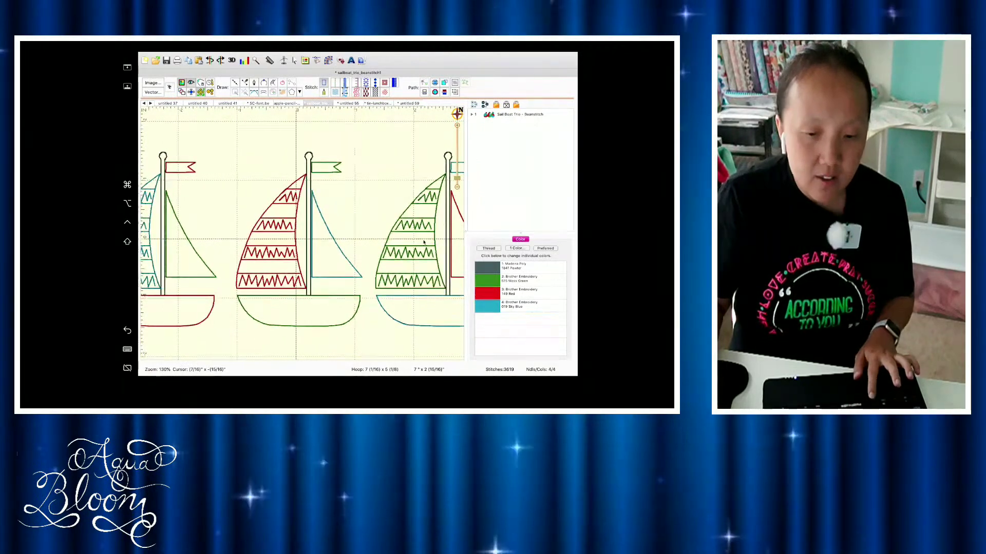
left_click(457, 188)
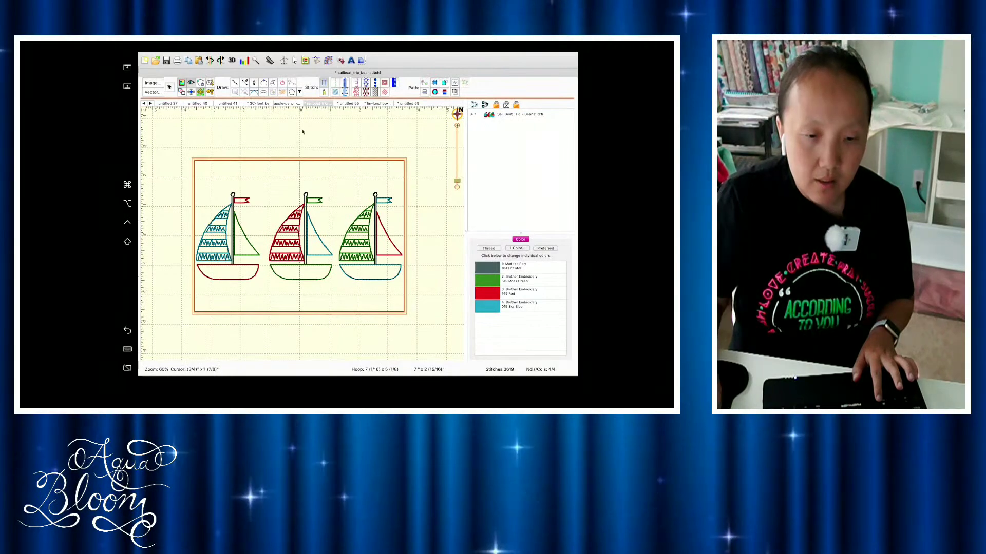
left_click(348, 104)
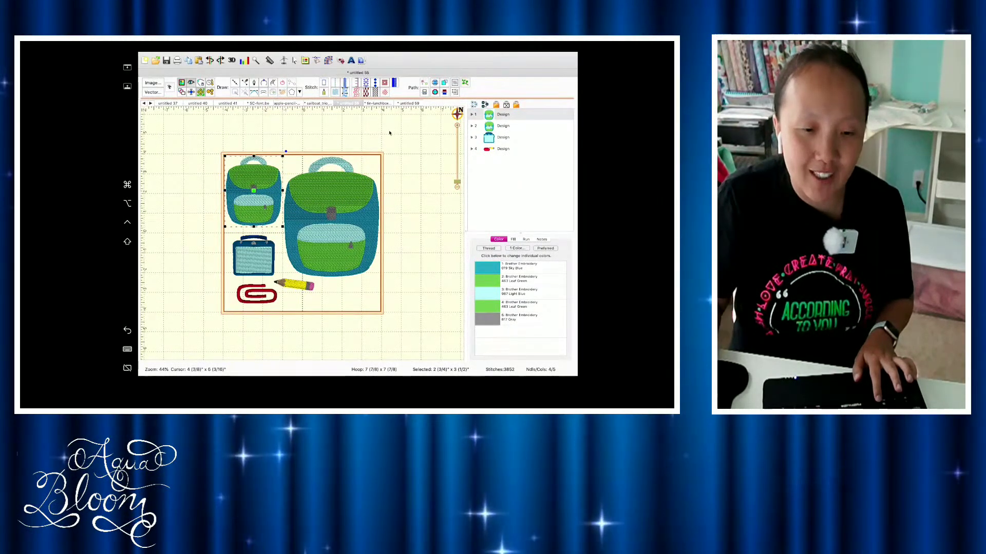
left_click(320, 104)
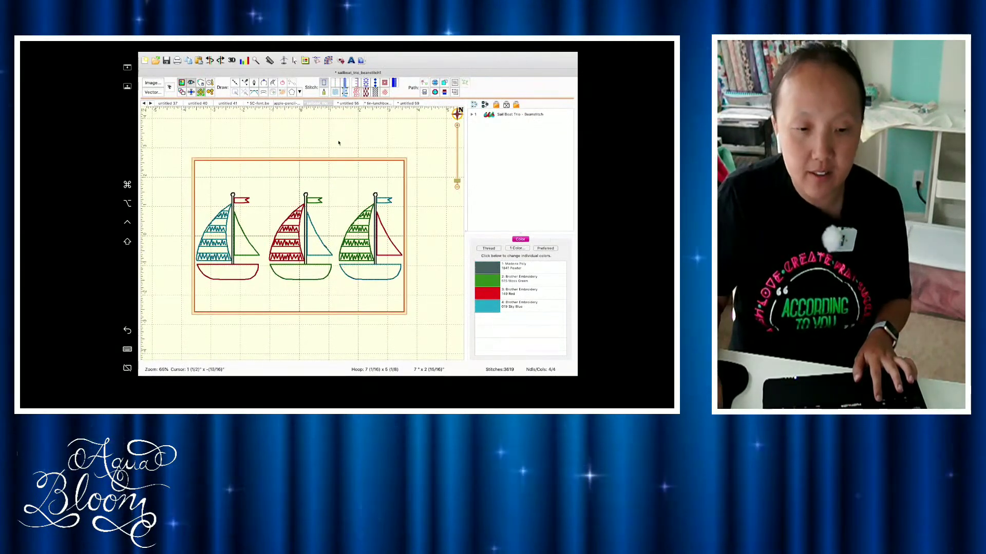
- Open the apple-and-pencil bunting design and examine its lettering and light fills up close
left_click(287, 103)
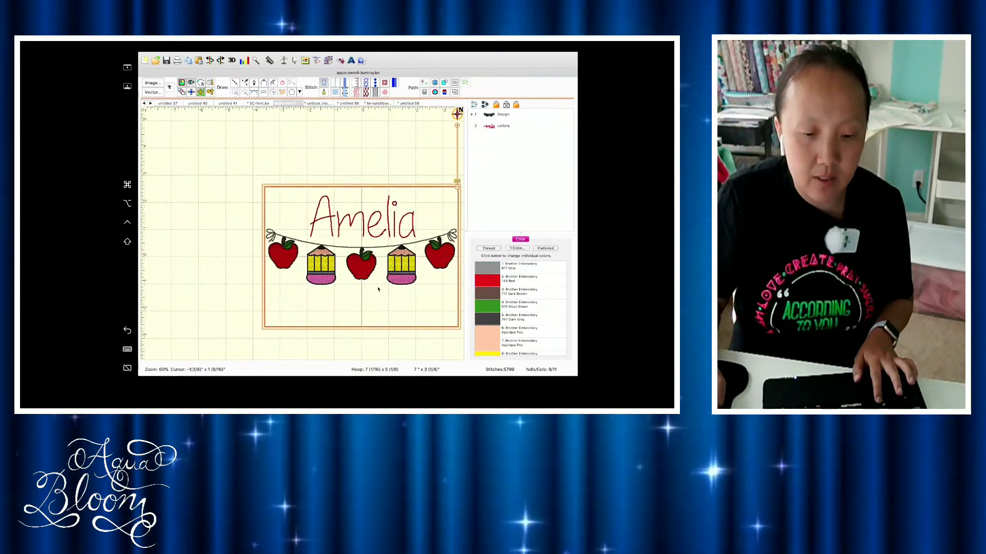
scroll(377, 301, "right", 3)
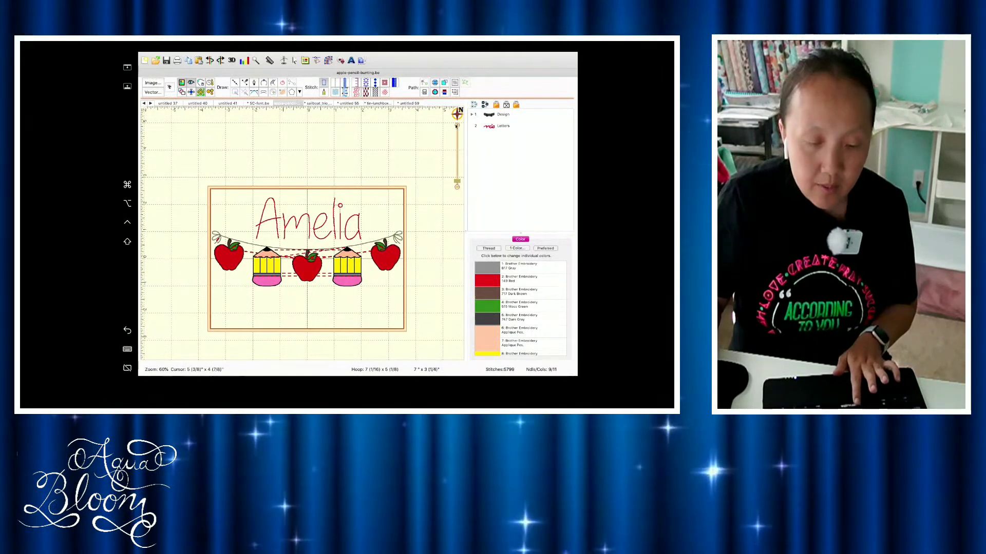
left_click(457, 126)
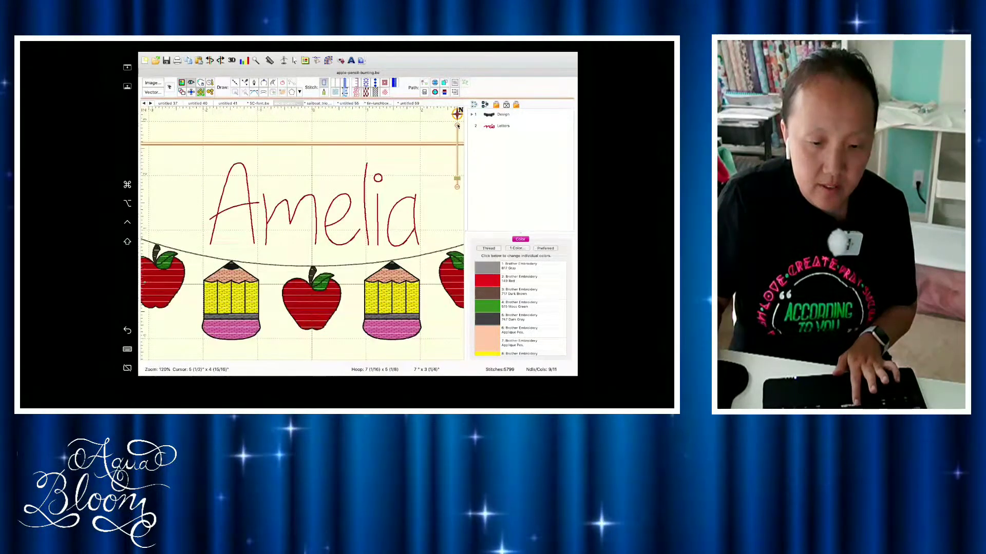
left_click(457, 188)
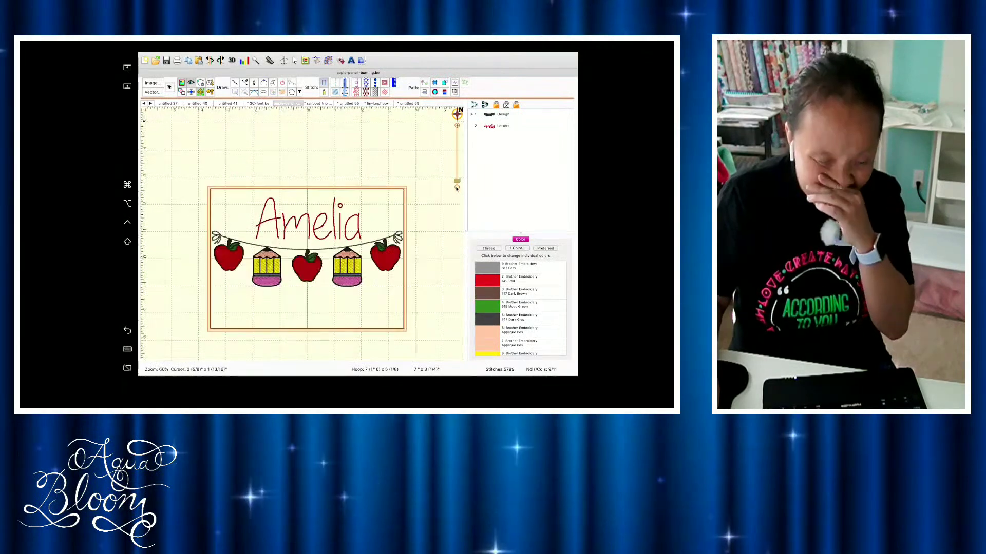
- Return to the school-supplies layout and inspect the lunchbox's light blue fill and the notebook page's white fill
left_click(320, 104)
left_click(352, 103)
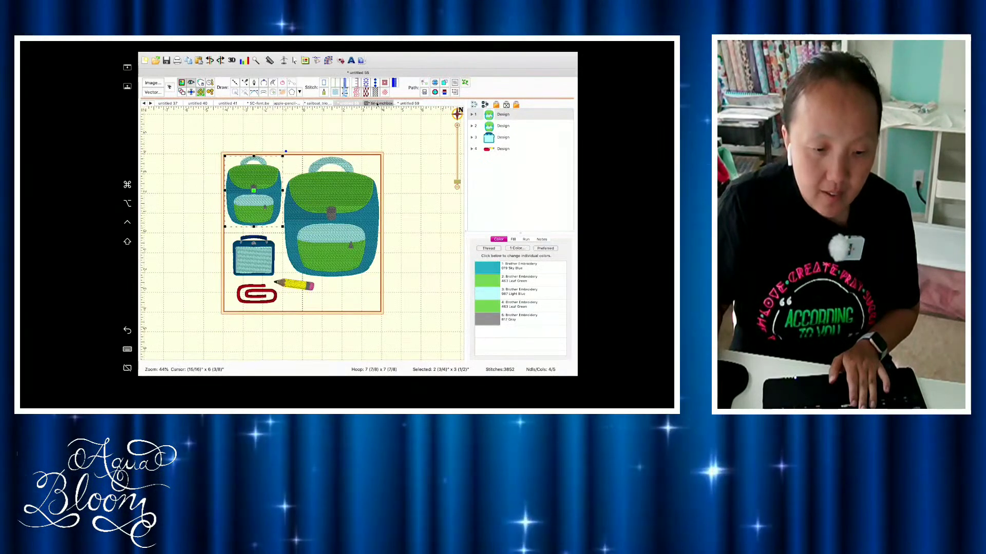
left_click(379, 103)
left_click(228, 180)
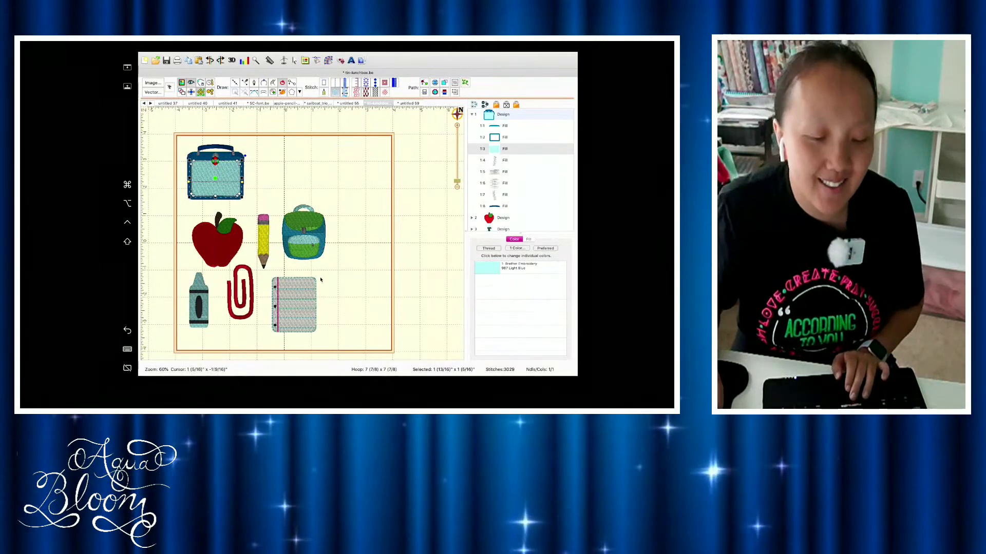
left_click(307, 301)
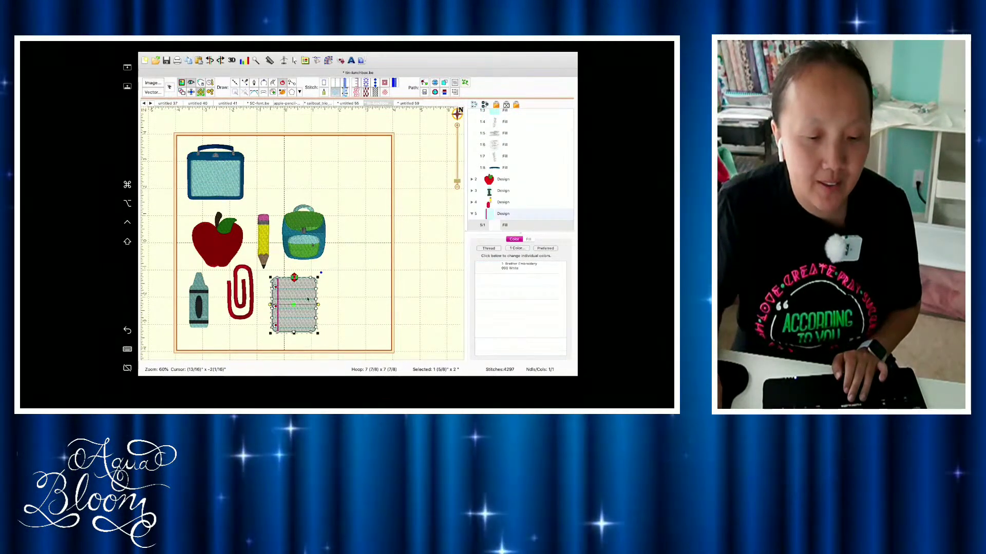
- Select the pencil's yellow fill in the school-supplies layout, and compare that layout with the dense-fill mini backpack
left_click(266, 245)
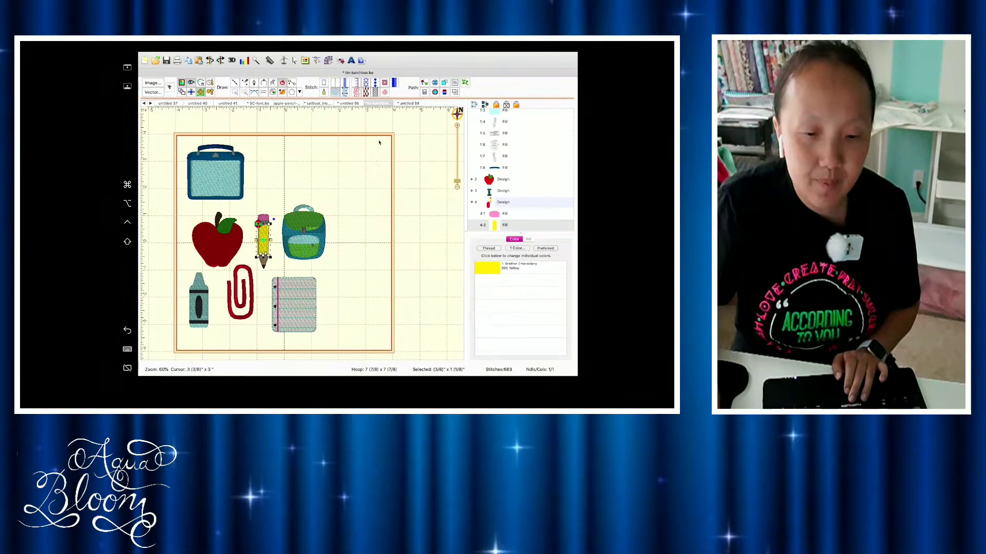
left_click(413, 104)
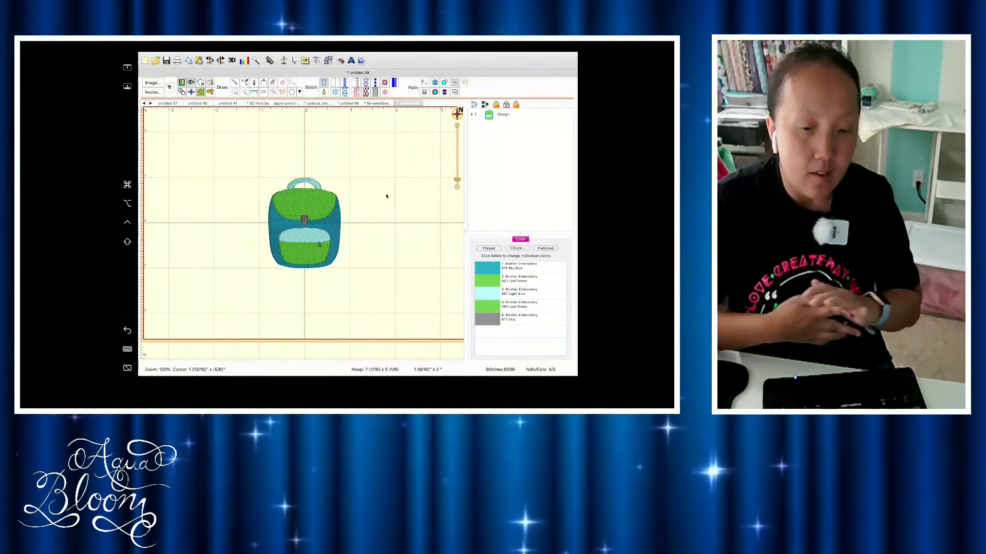
left_click(378, 104)
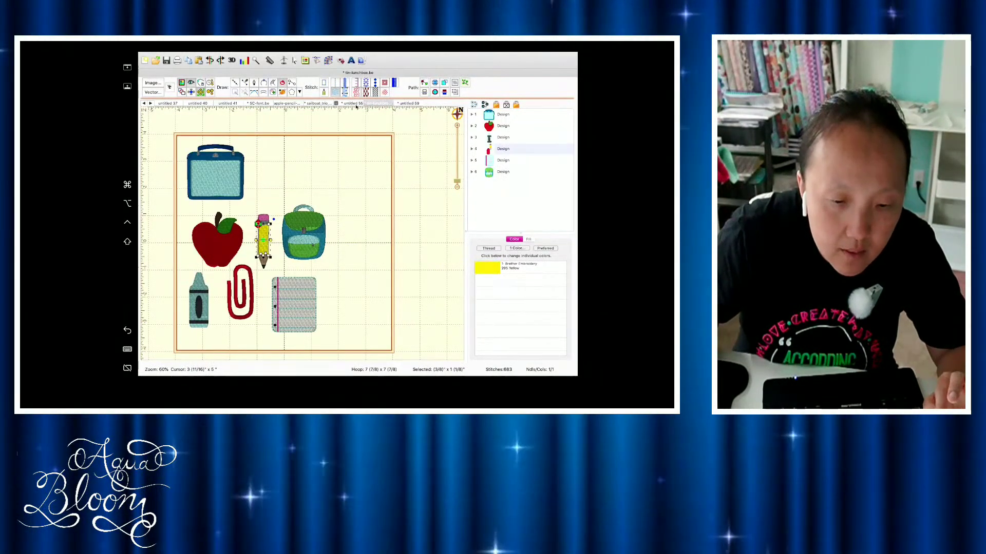
left_click(412, 103)
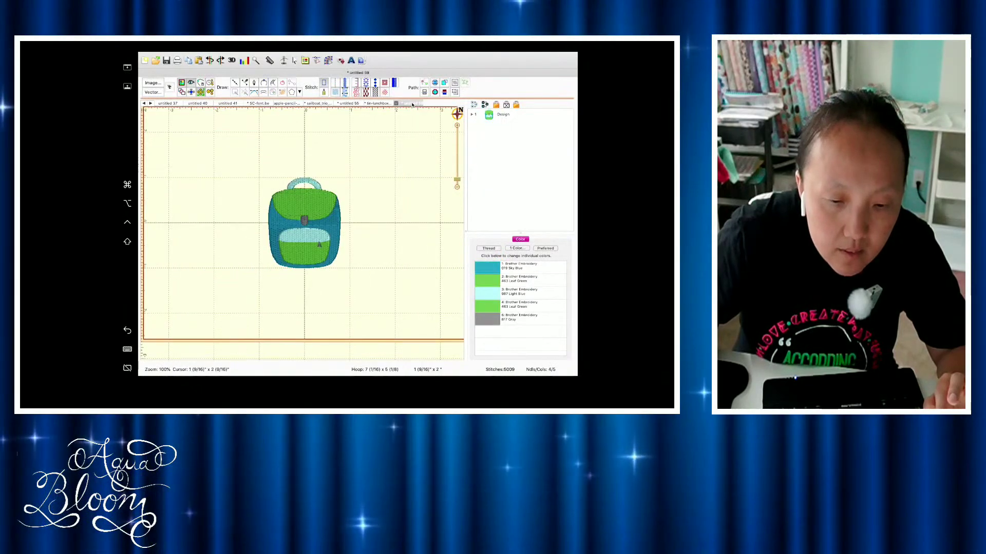
- Examine the two sketch-style backpacks up close, and inspect the fill settings of the smaller backpack's green flap
left_click(360, 103)
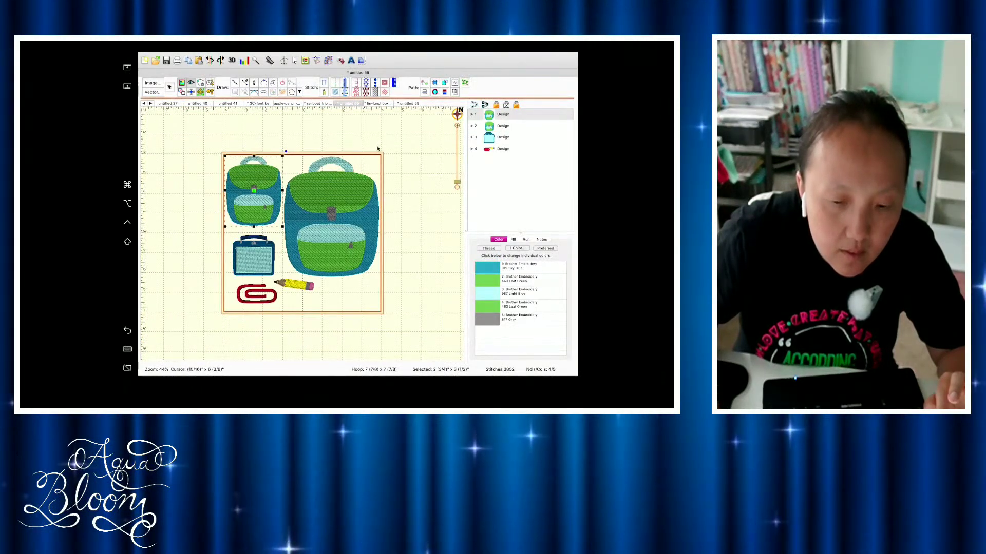
key("super+equal")
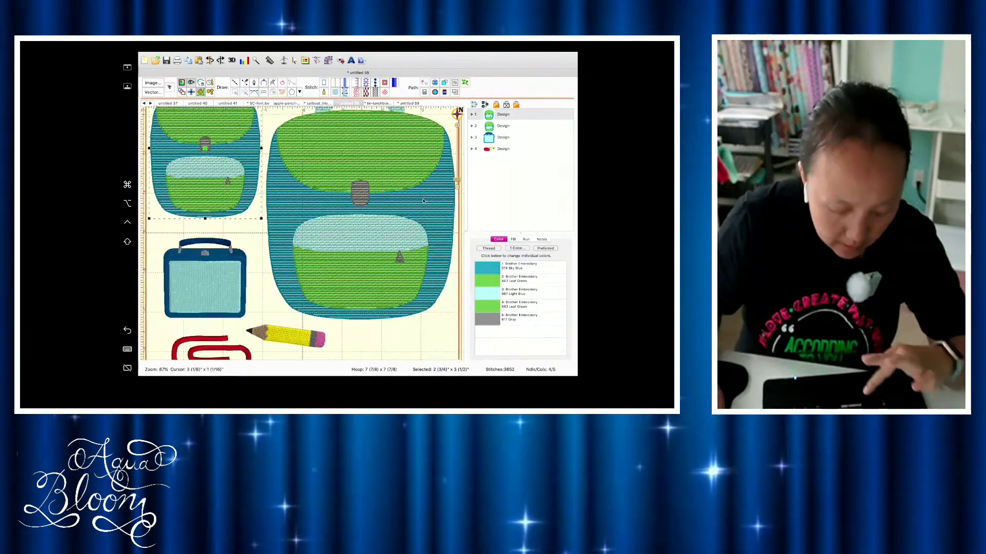
left_click_drag(310, 224, 358, 268)
left_click(447, 115)
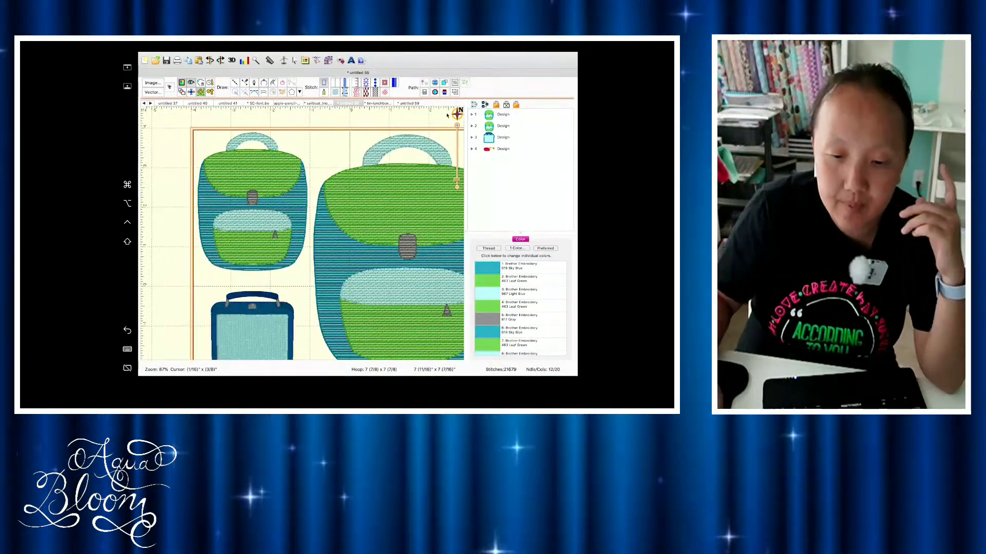
left_click(278, 169)
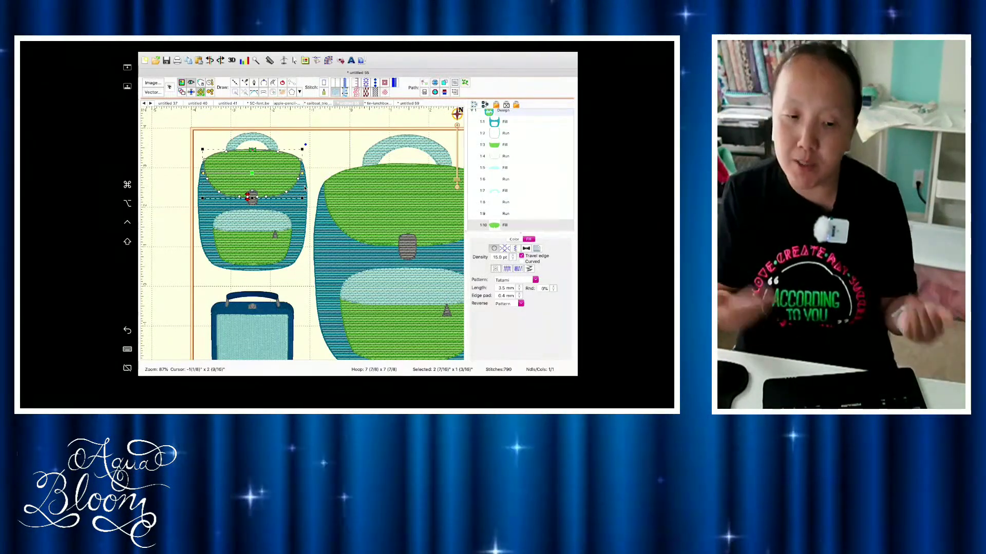
left_click(340, 158)
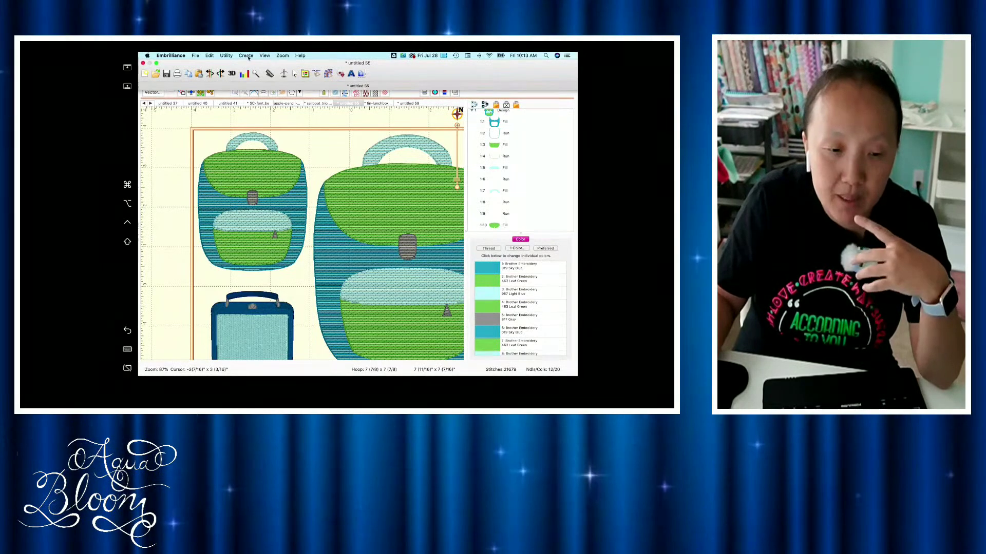
left_click(247, 56)
mouse_move(251, 77)
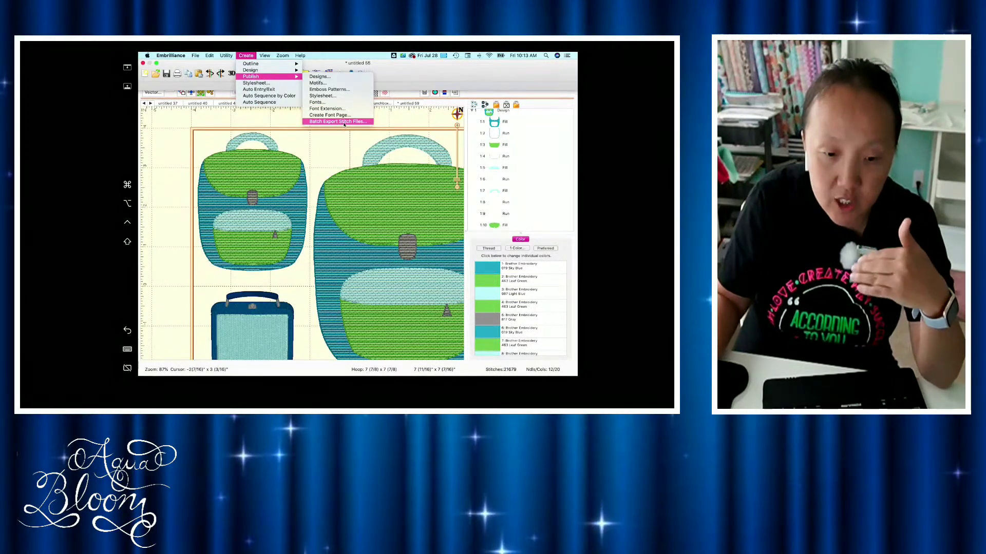
left_click(343, 151)
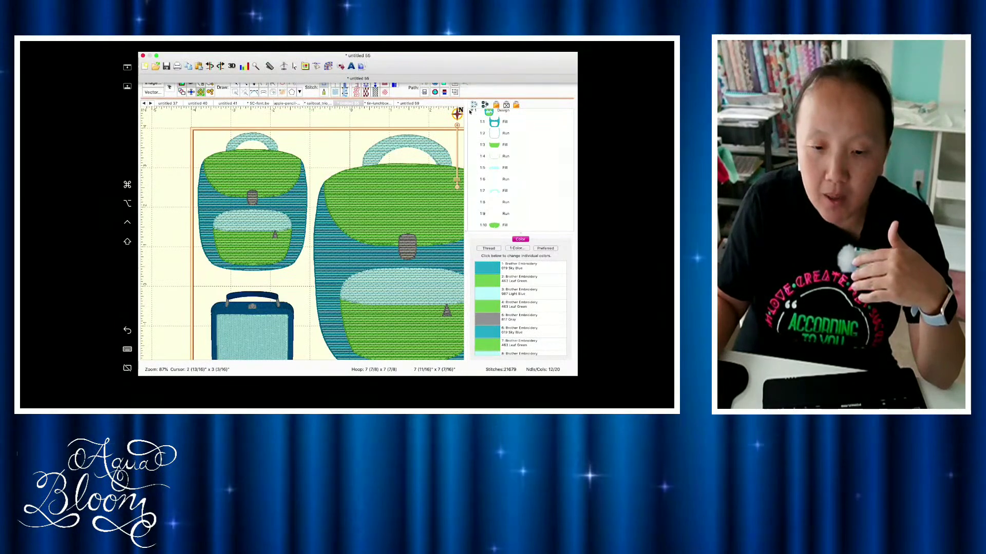
- Inspect the run-stitch settings of the smaller sketch backpack's light blue pocket outline
key("super+minus")
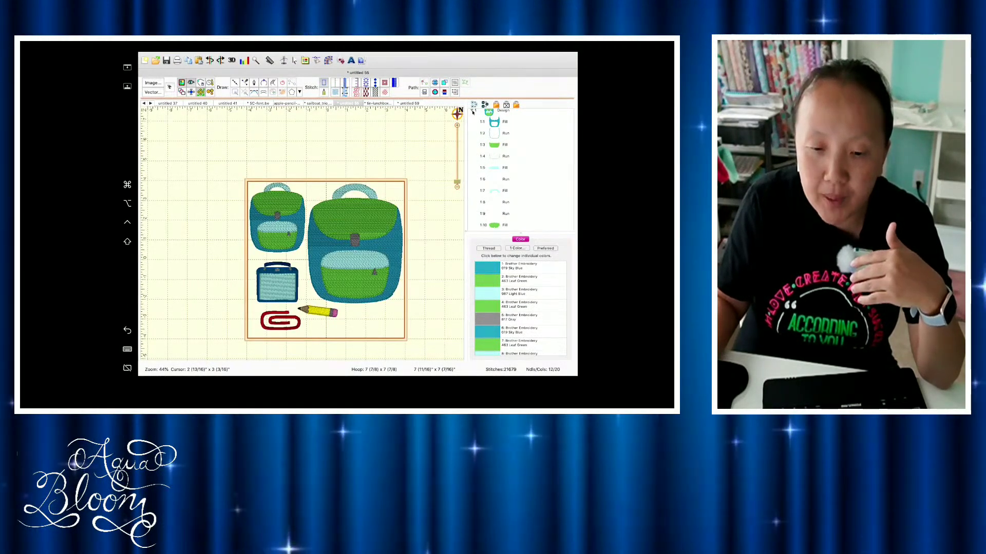
left_click(473, 112)
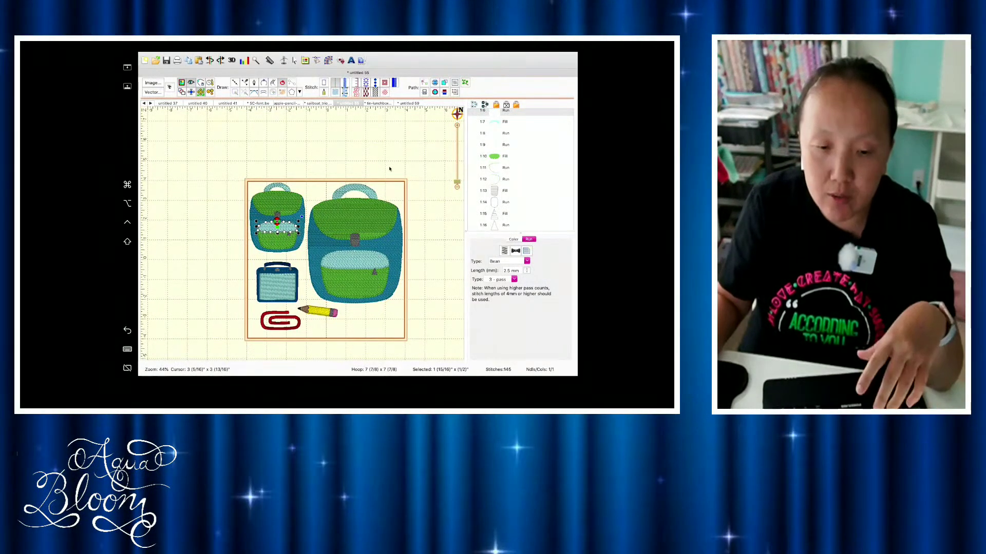
- Rename the dense-fill mini backpack's design object as "backpack mini fill"
left_click(411, 103)
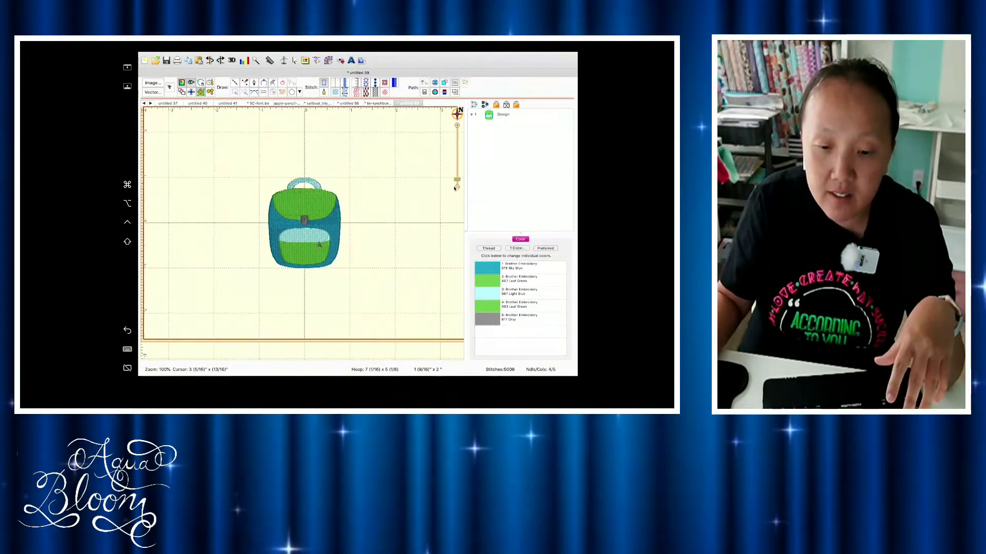
left_click(456, 188)
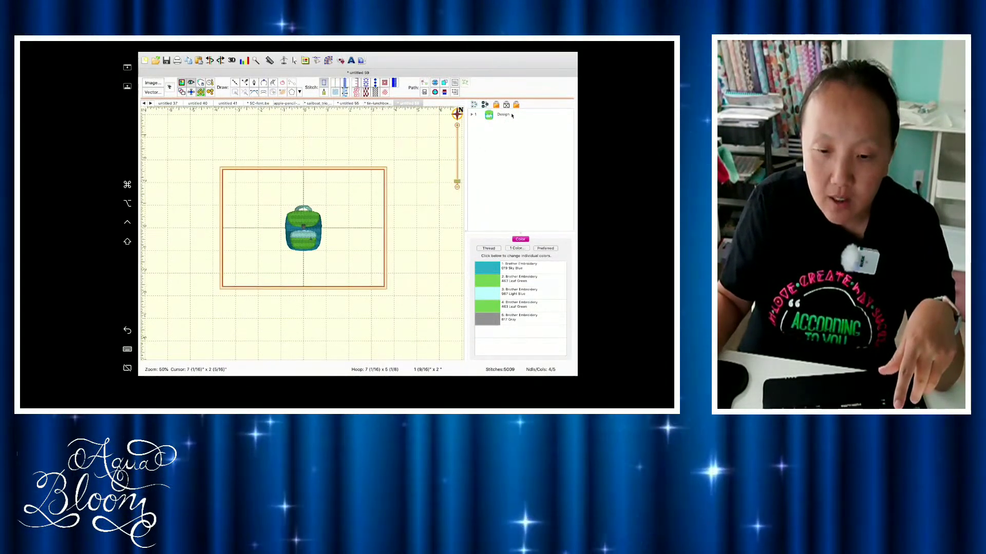
left_click(505, 115)
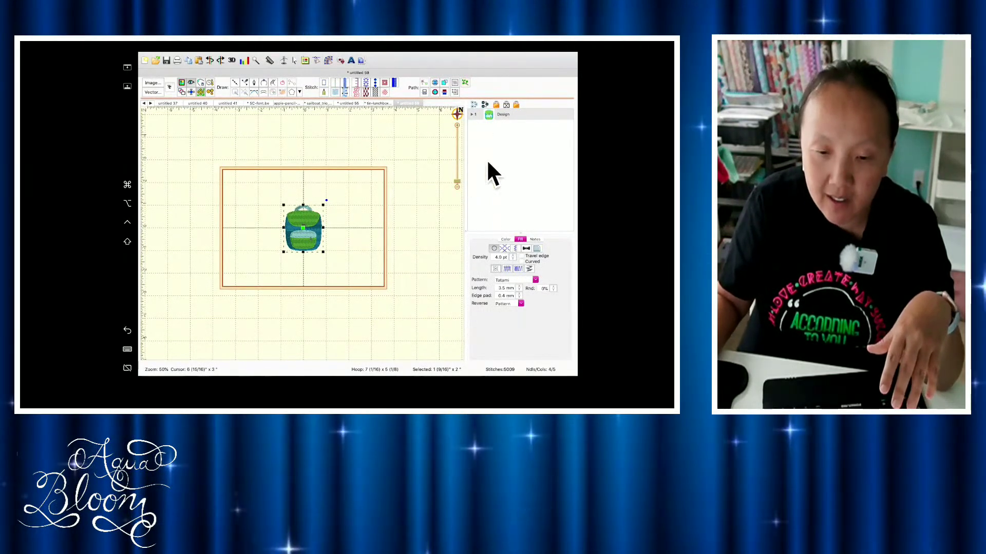
double_click(504, 115)
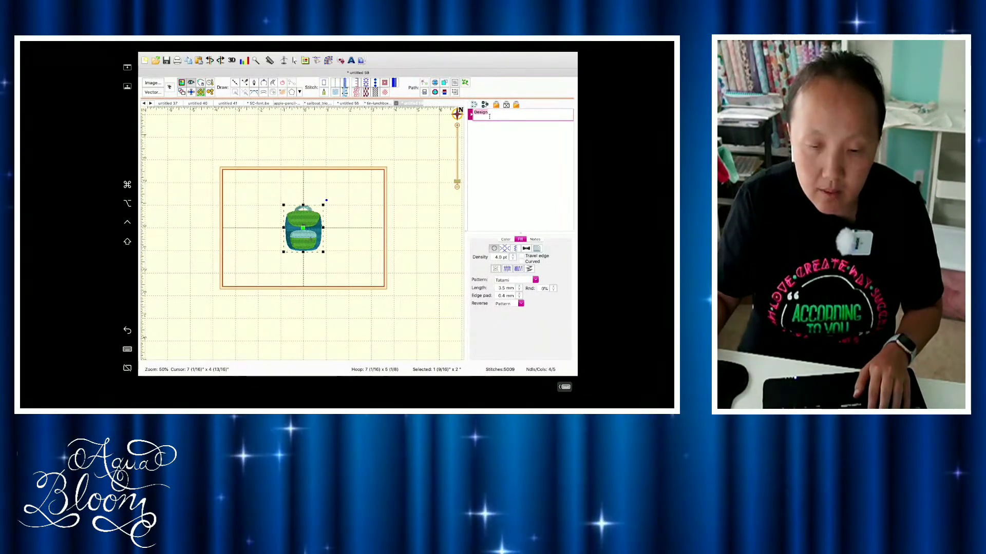
type("D")
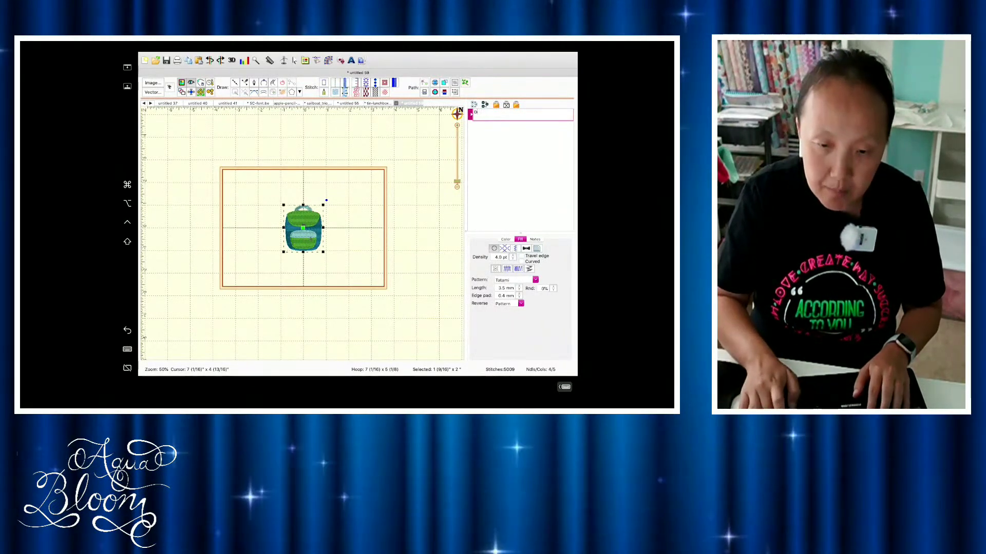
type("ackpack mini file")
key("BackSpace")
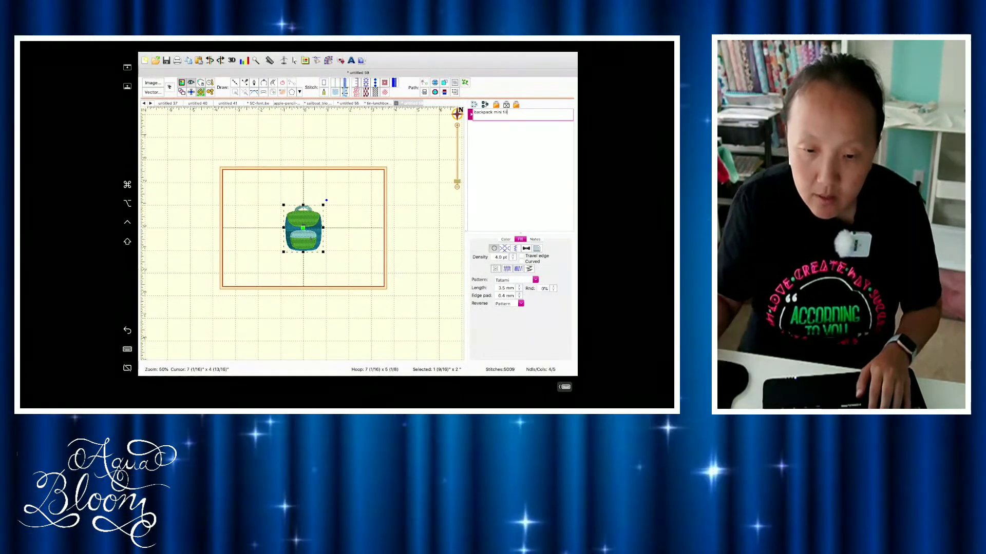
type("l")
left_click(416, 191)
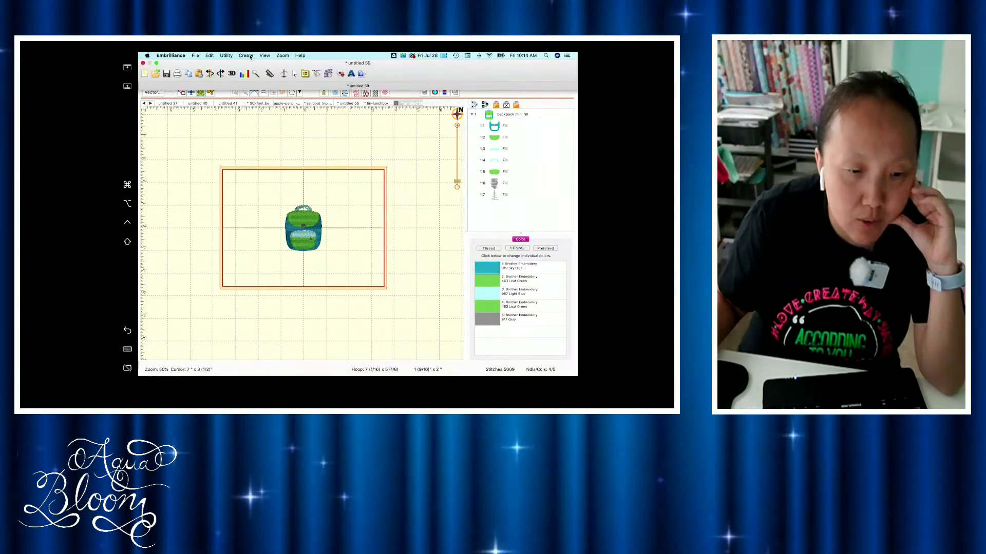
left_click(246, 55)
mouse_move(252, 75)
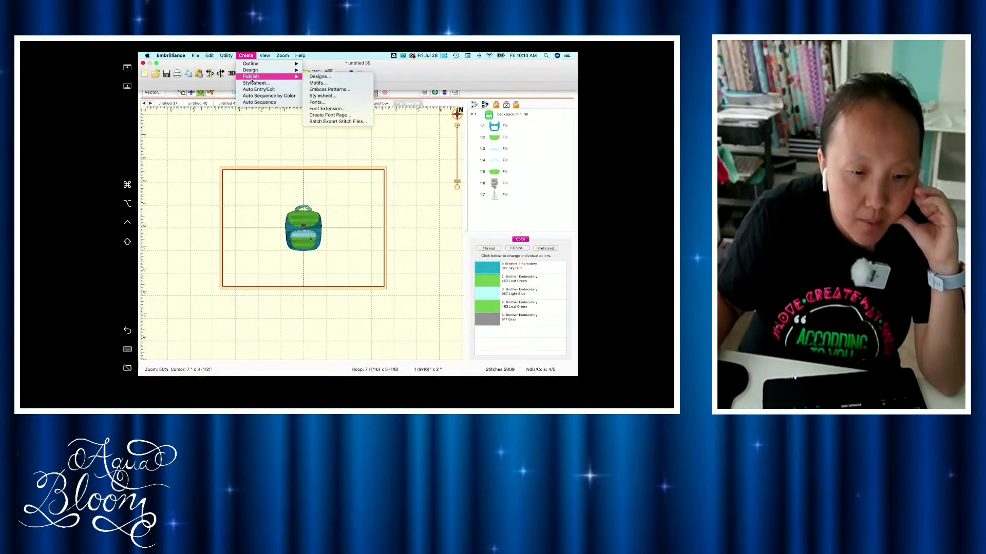
left_click(329, 122)
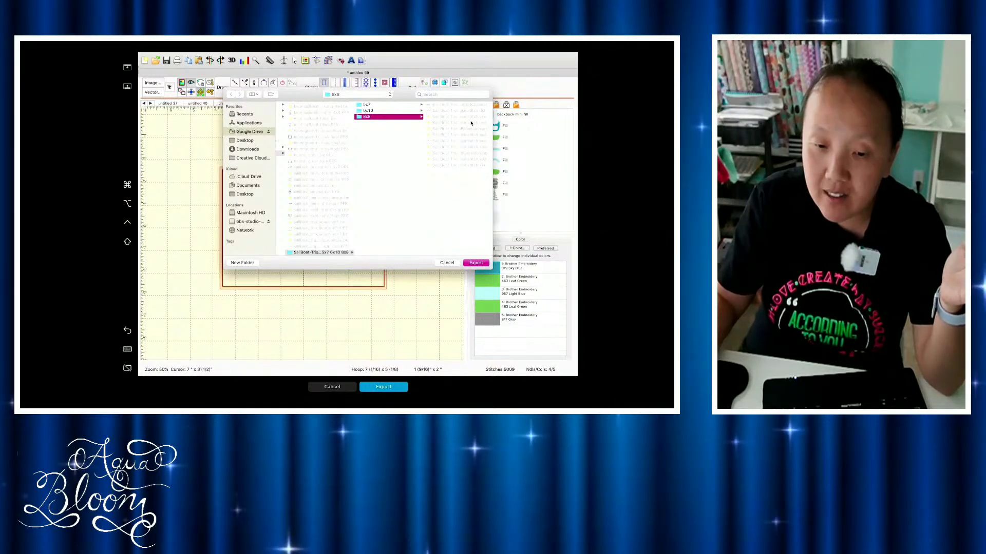
left_click(445, 263)
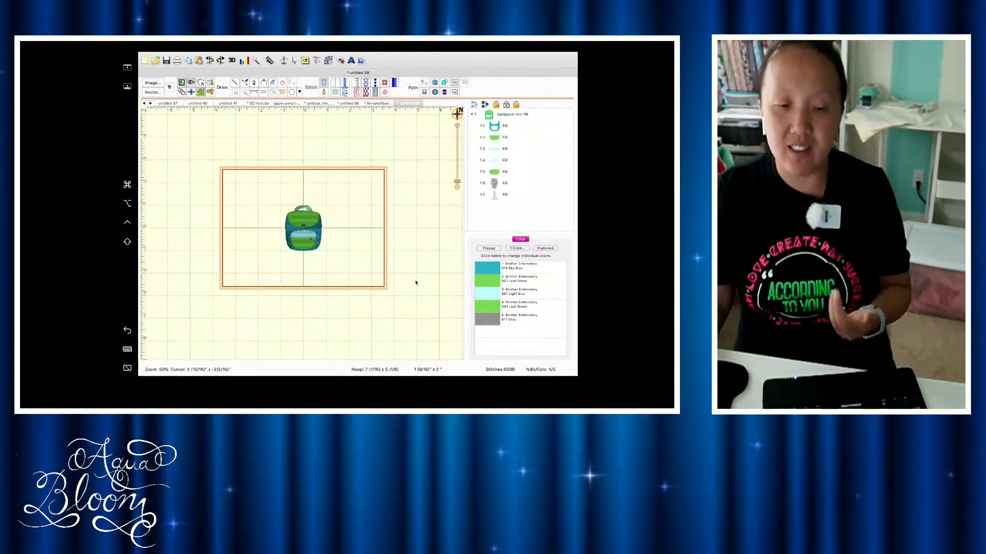
left_click(457, 125)
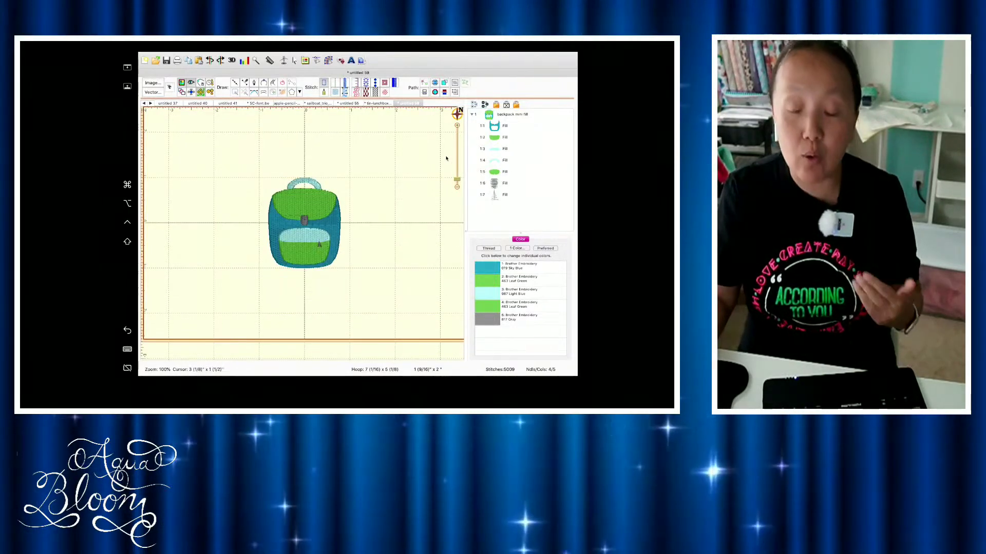